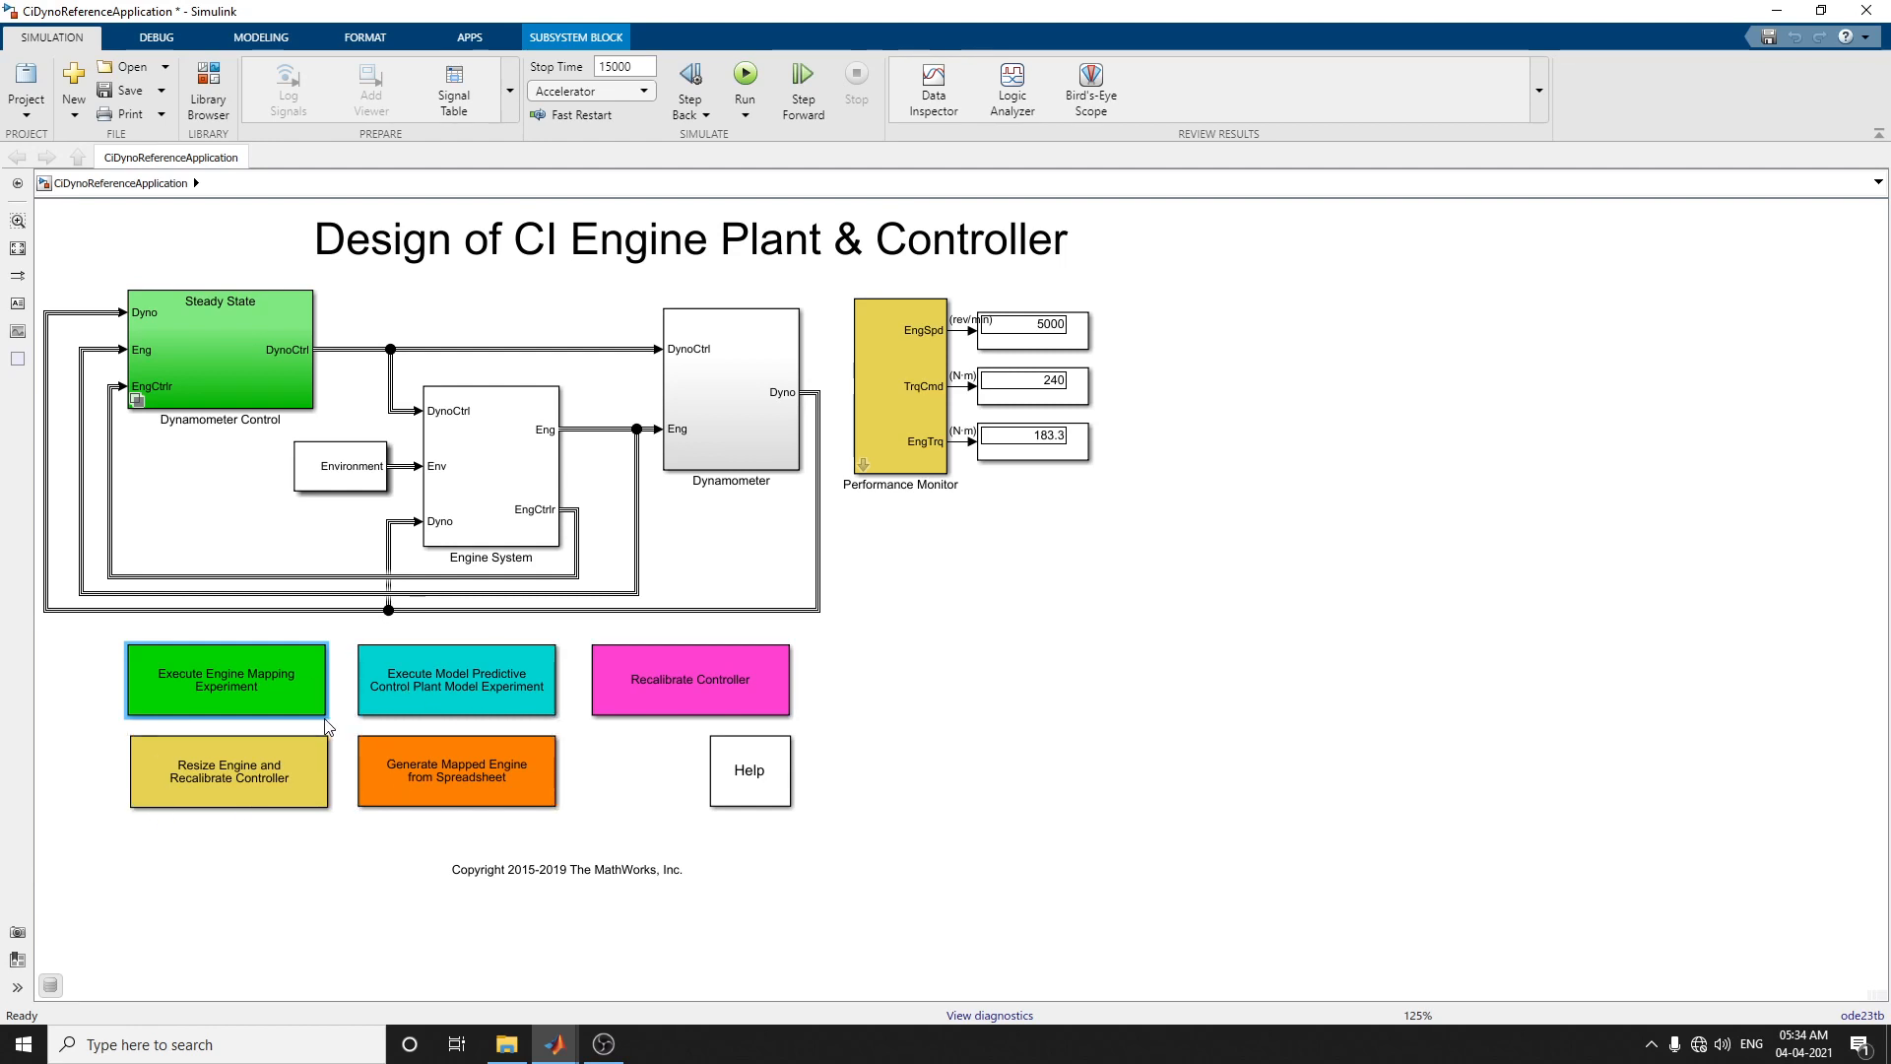
# Step: Execute the engine mapping experiment from the CI engine model and return to the CiDynoReferenceApplication window
pyautogui.click(227, 685)
pyautogui.doubleClick(227, 684)
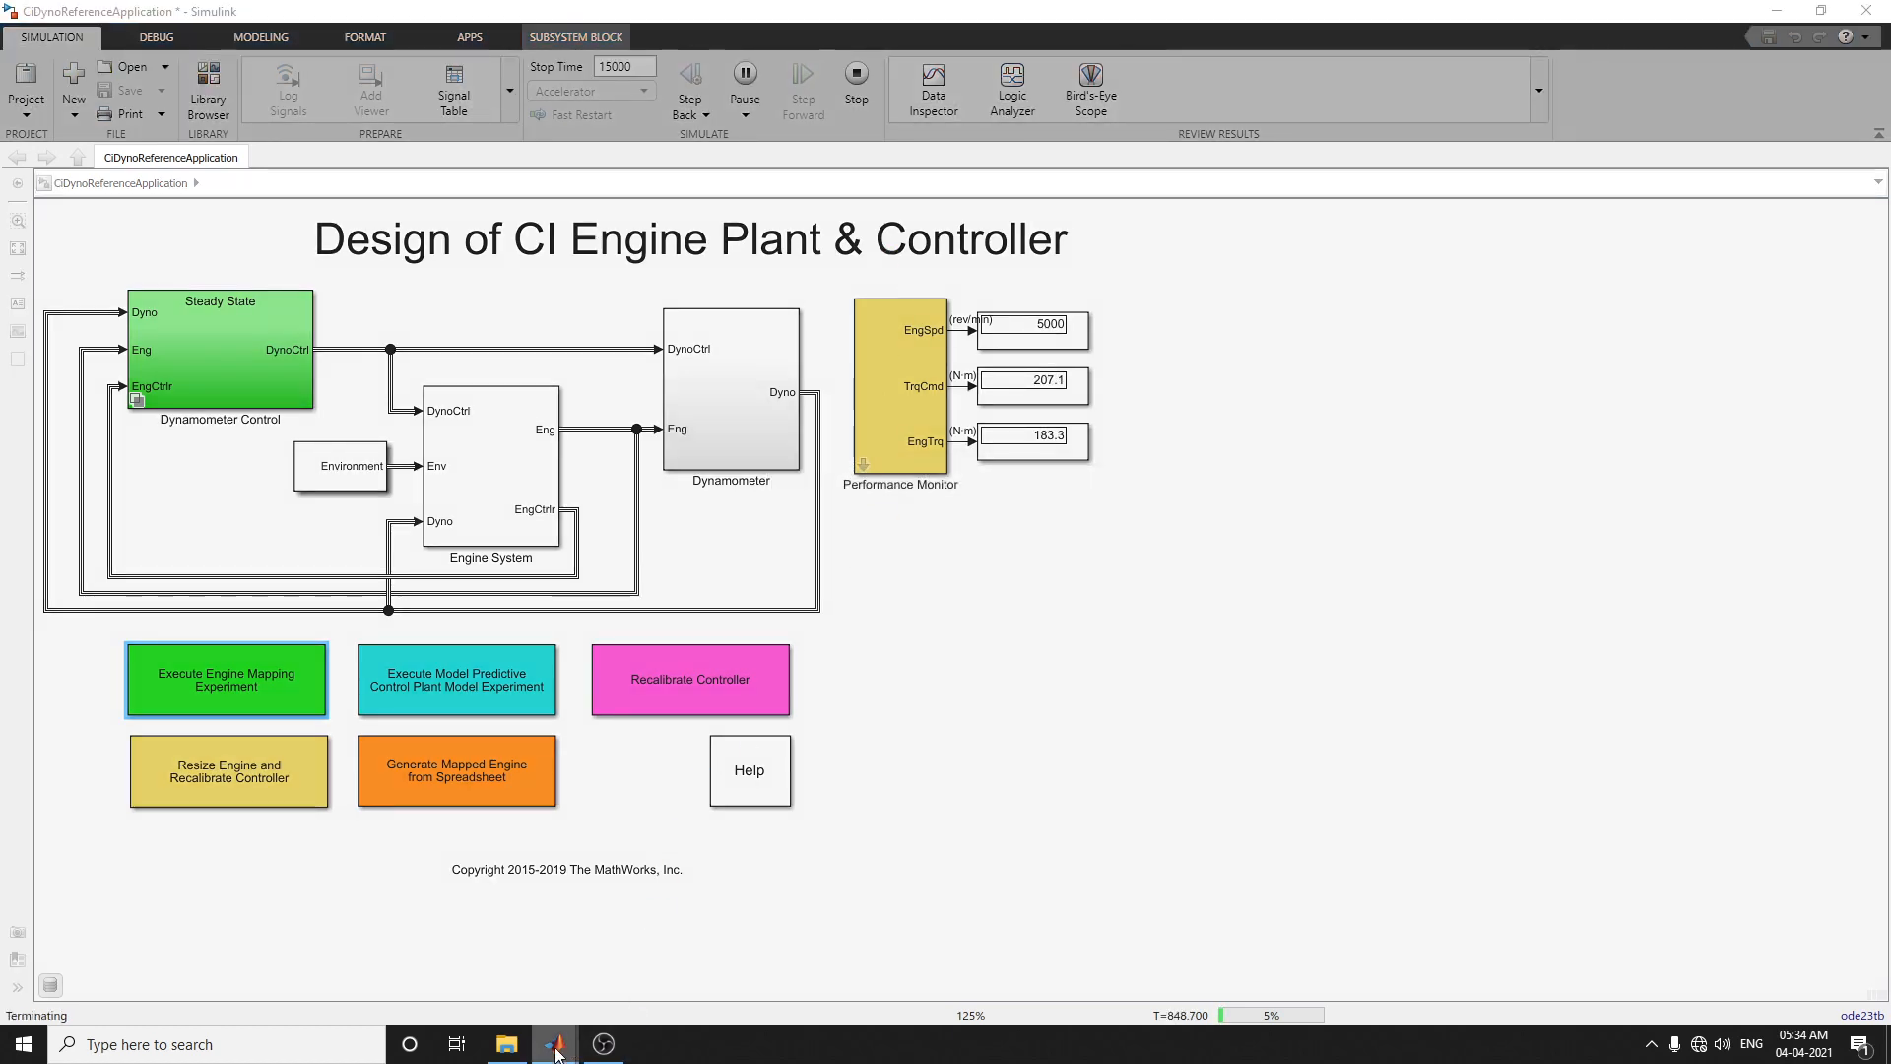
pyautogui.moveTo(556, 1050)
pyautogui.click(401, 980)
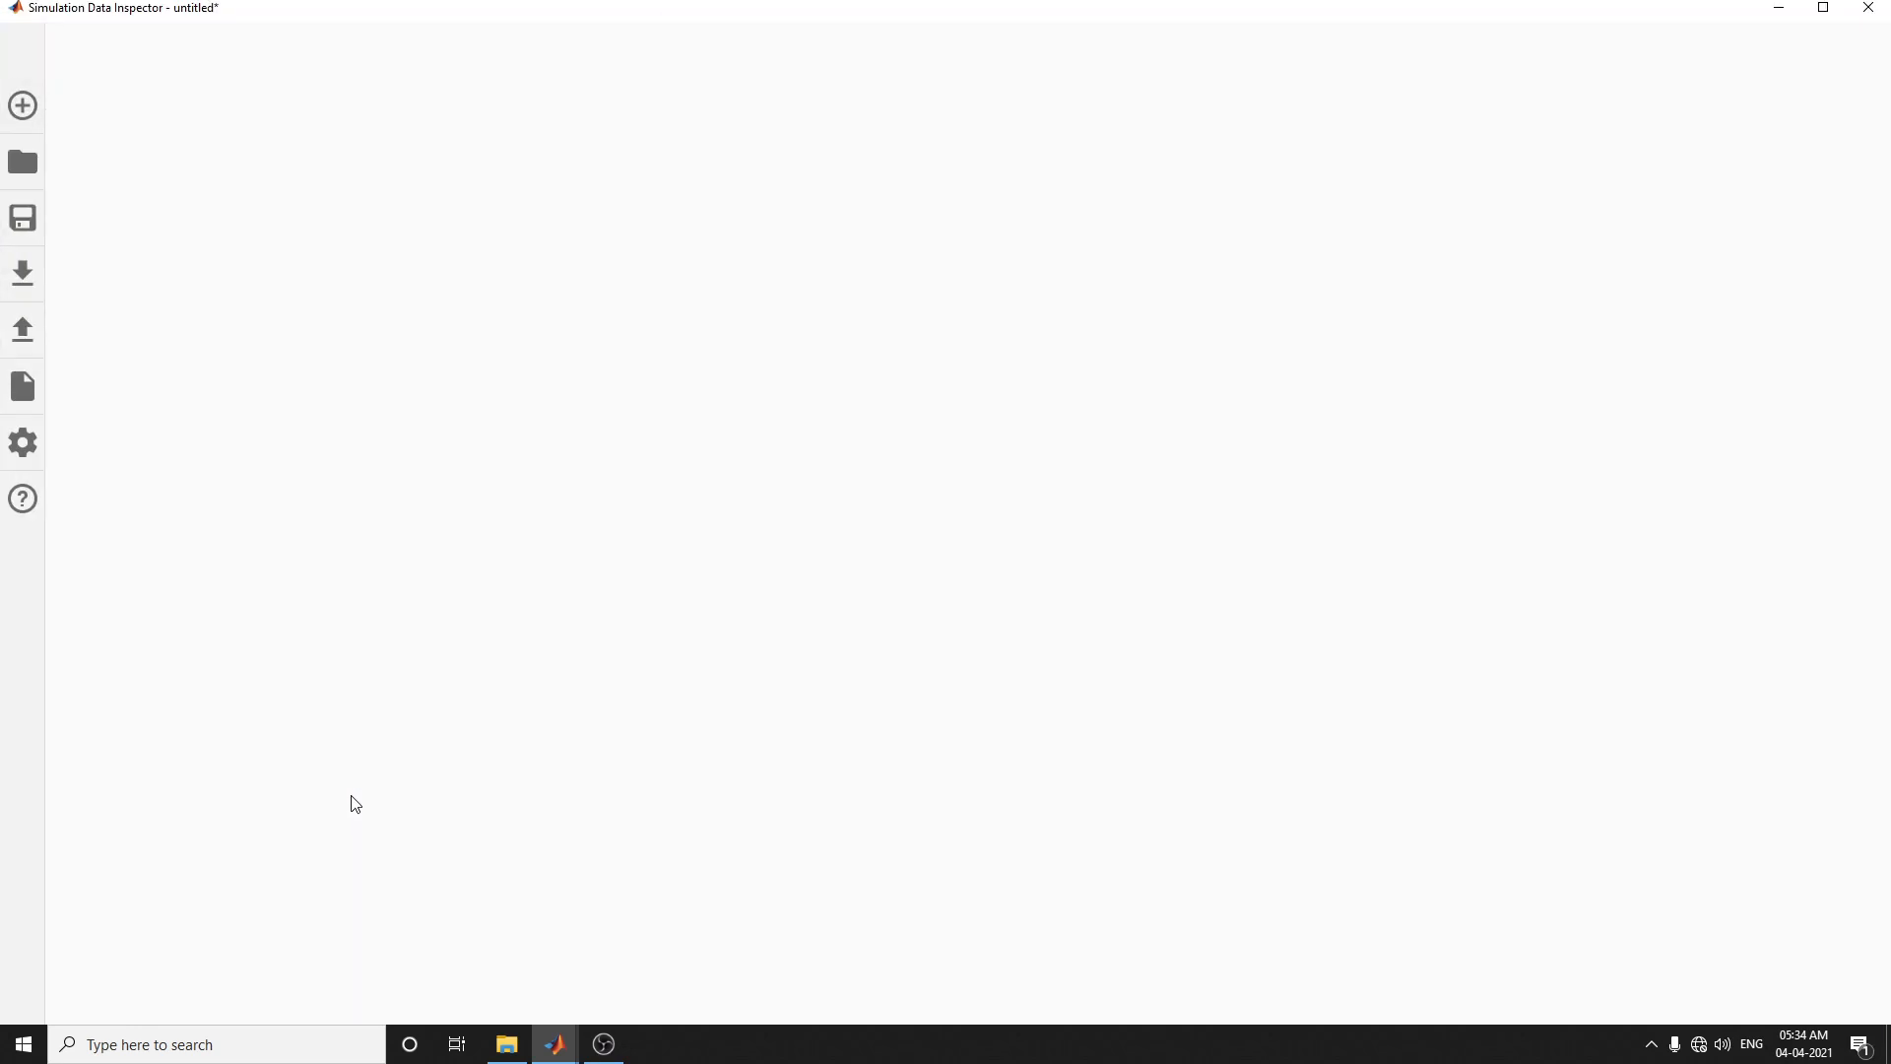
pyautogui.click(525, 1046)
pyautogui.click(552, 1050)
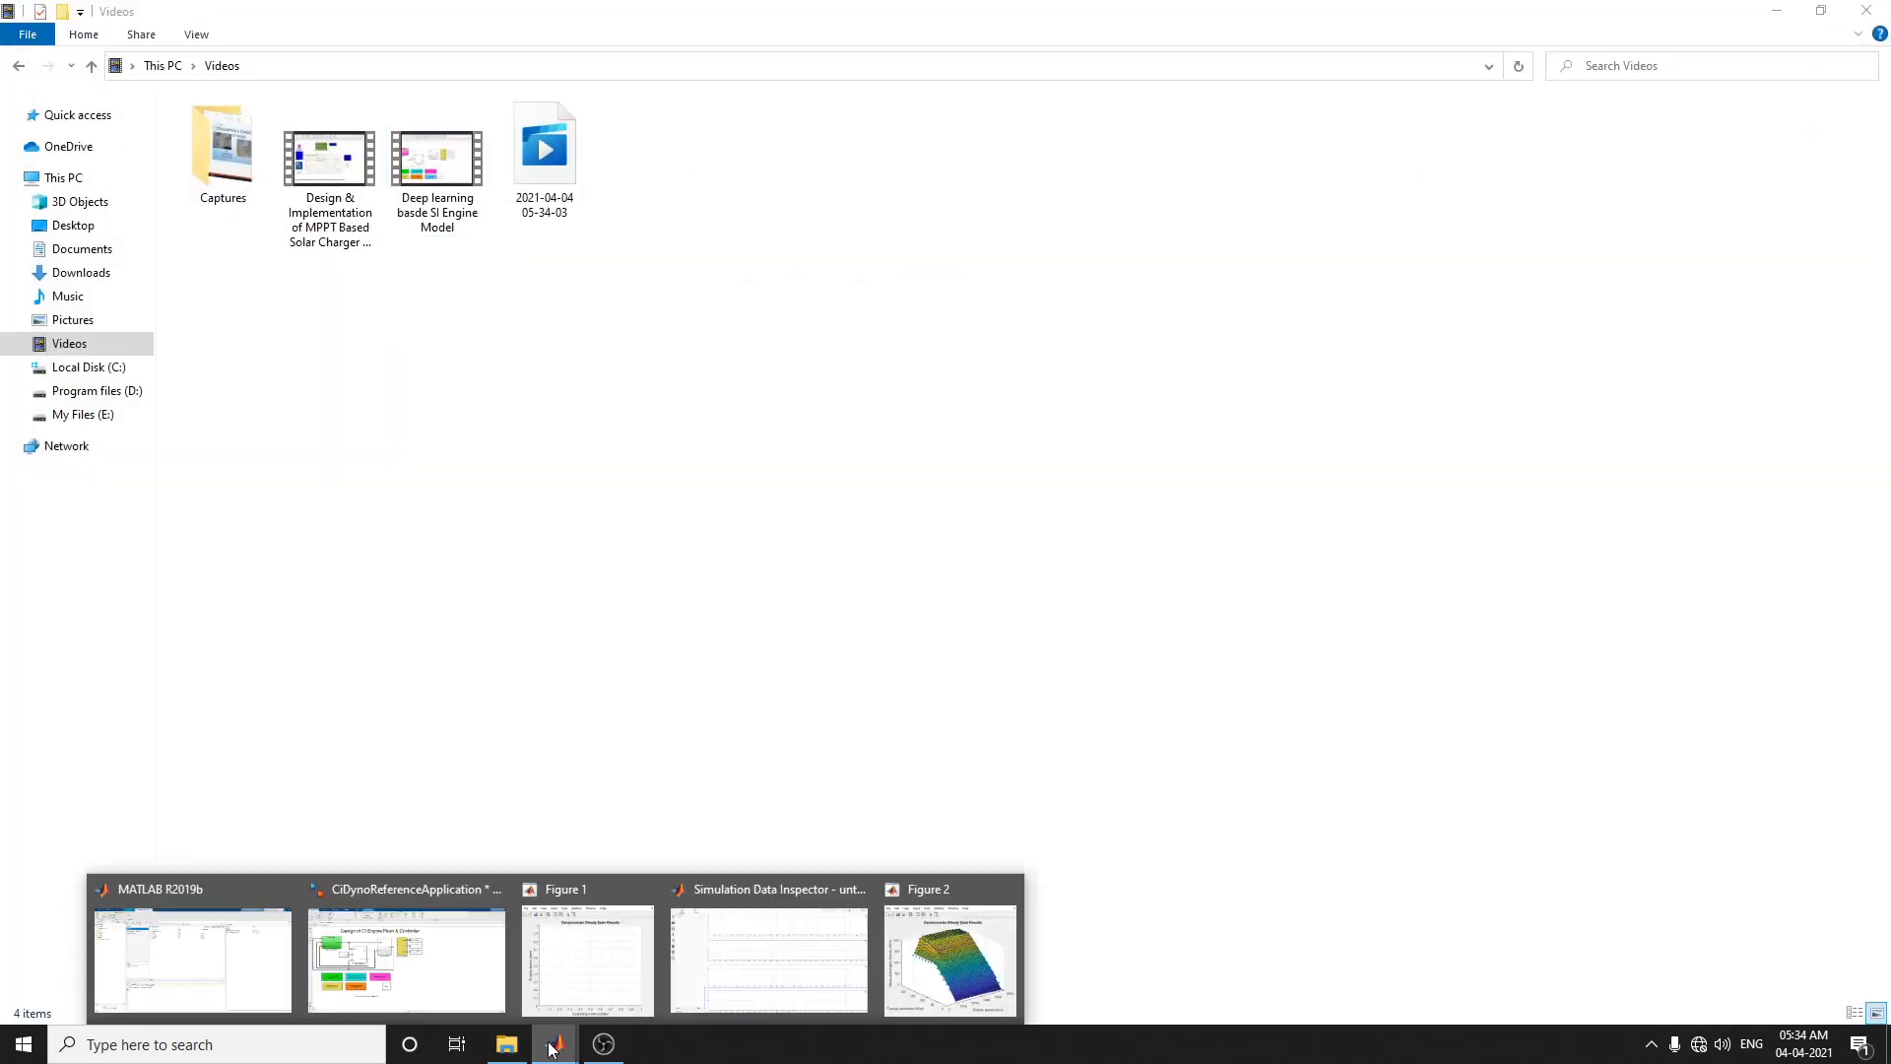
pyautogui.click(406, 961)
# Step: Inspect the Dyno folder's files in the CIDynamometer project, then return to the CiDynoReferenceApplication model
pyautogui.moveTo(554, 1046)
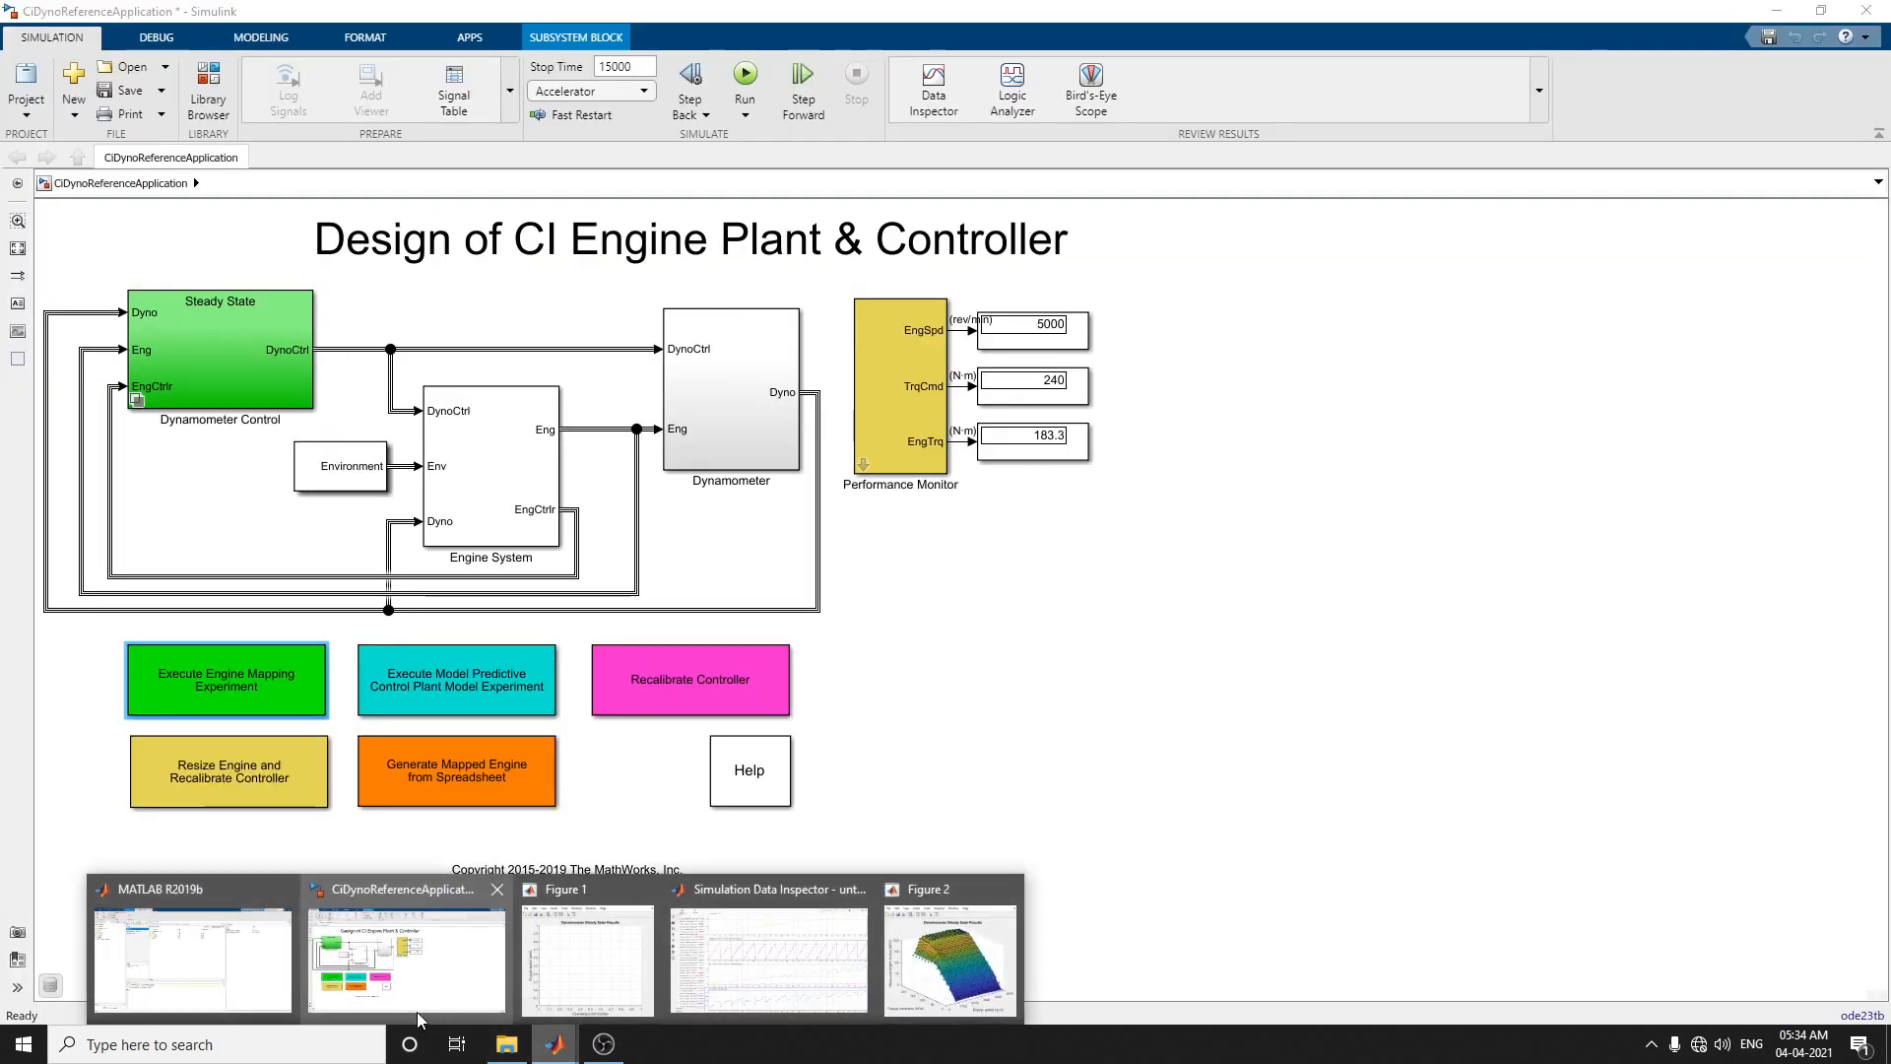
pyautogui.click(193, 960)
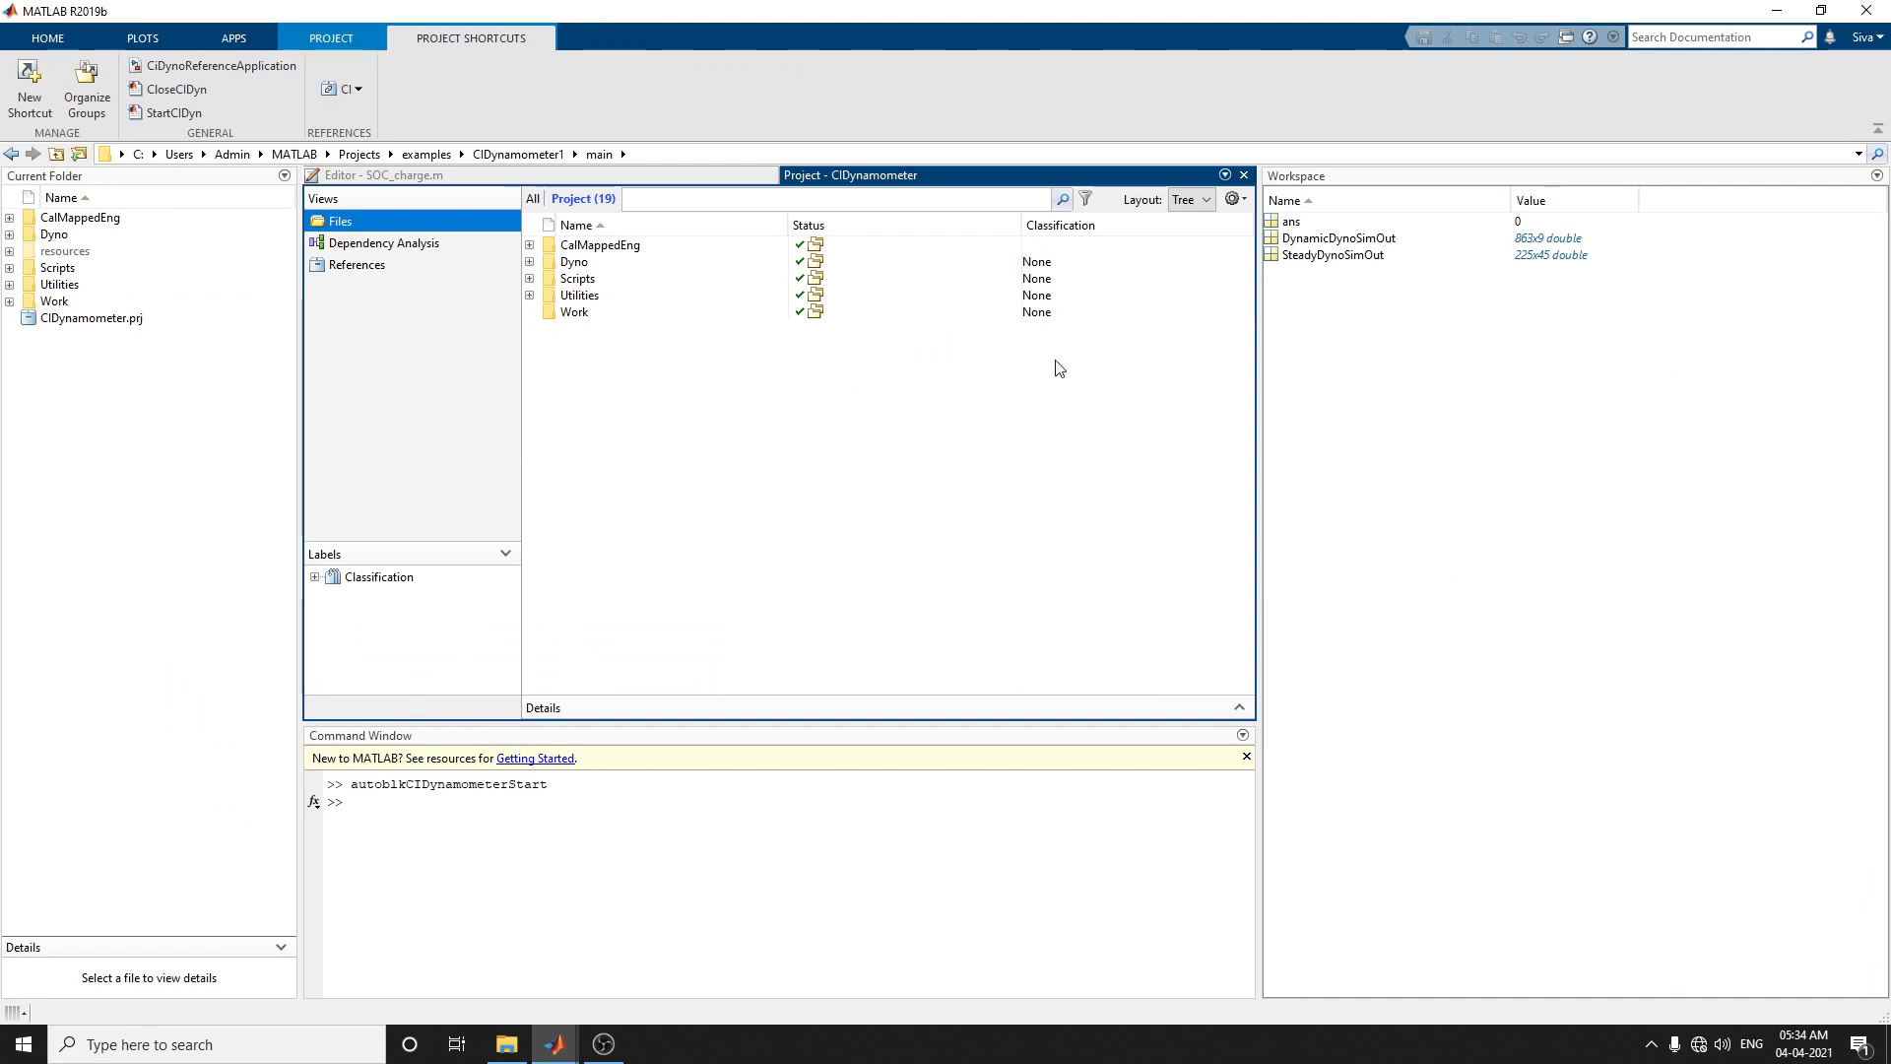
pyautogui.click(529, 263)
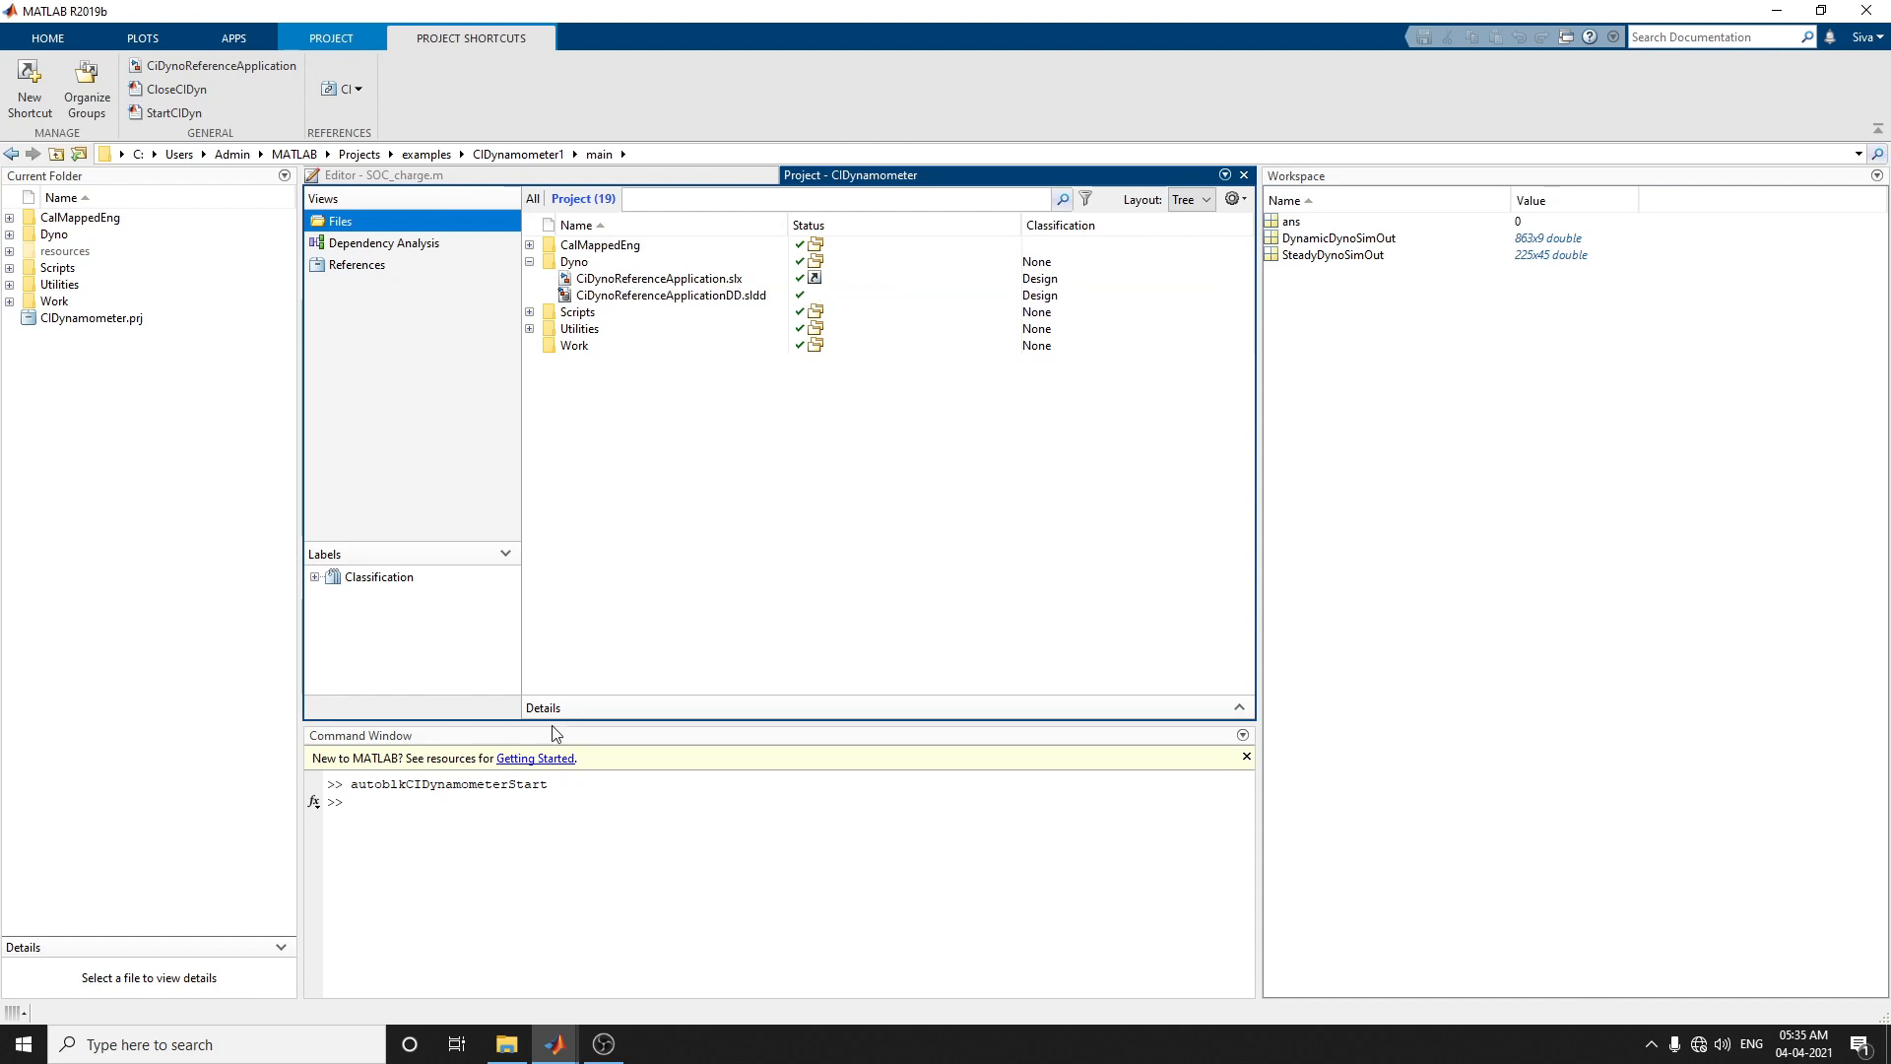
pyautogui.moveTo(571, 1044)
pyautogui.click(423, 953)
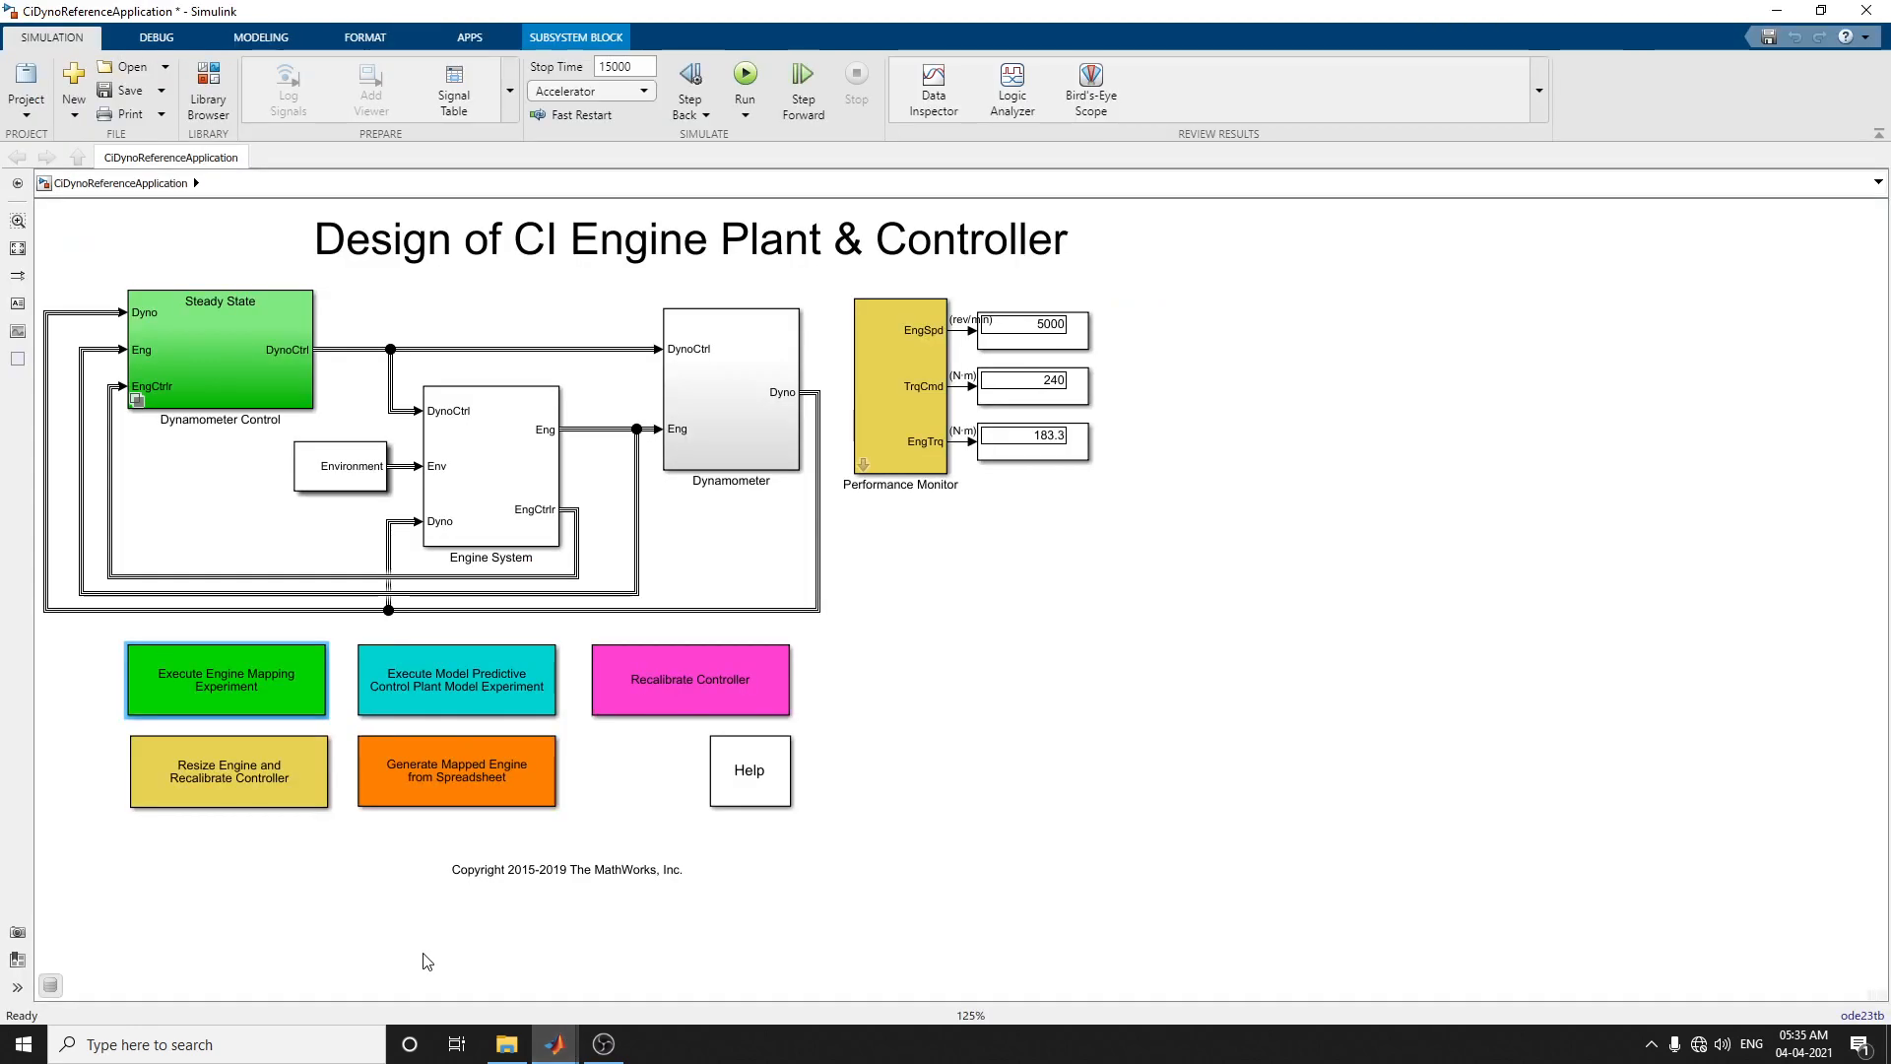
# Step: Select the Environment, Dynamometer Control and Dynamometer blocks in turn to point out the model's parts
pyautogui.click(327, 470)
pyautogui.click(252, 384)
pyautogui.click(709, 386)
# Step: Open the Performance Monitor block's parameters and browse the variables available for the X and Y axes
pyautogui.click(936, 400)
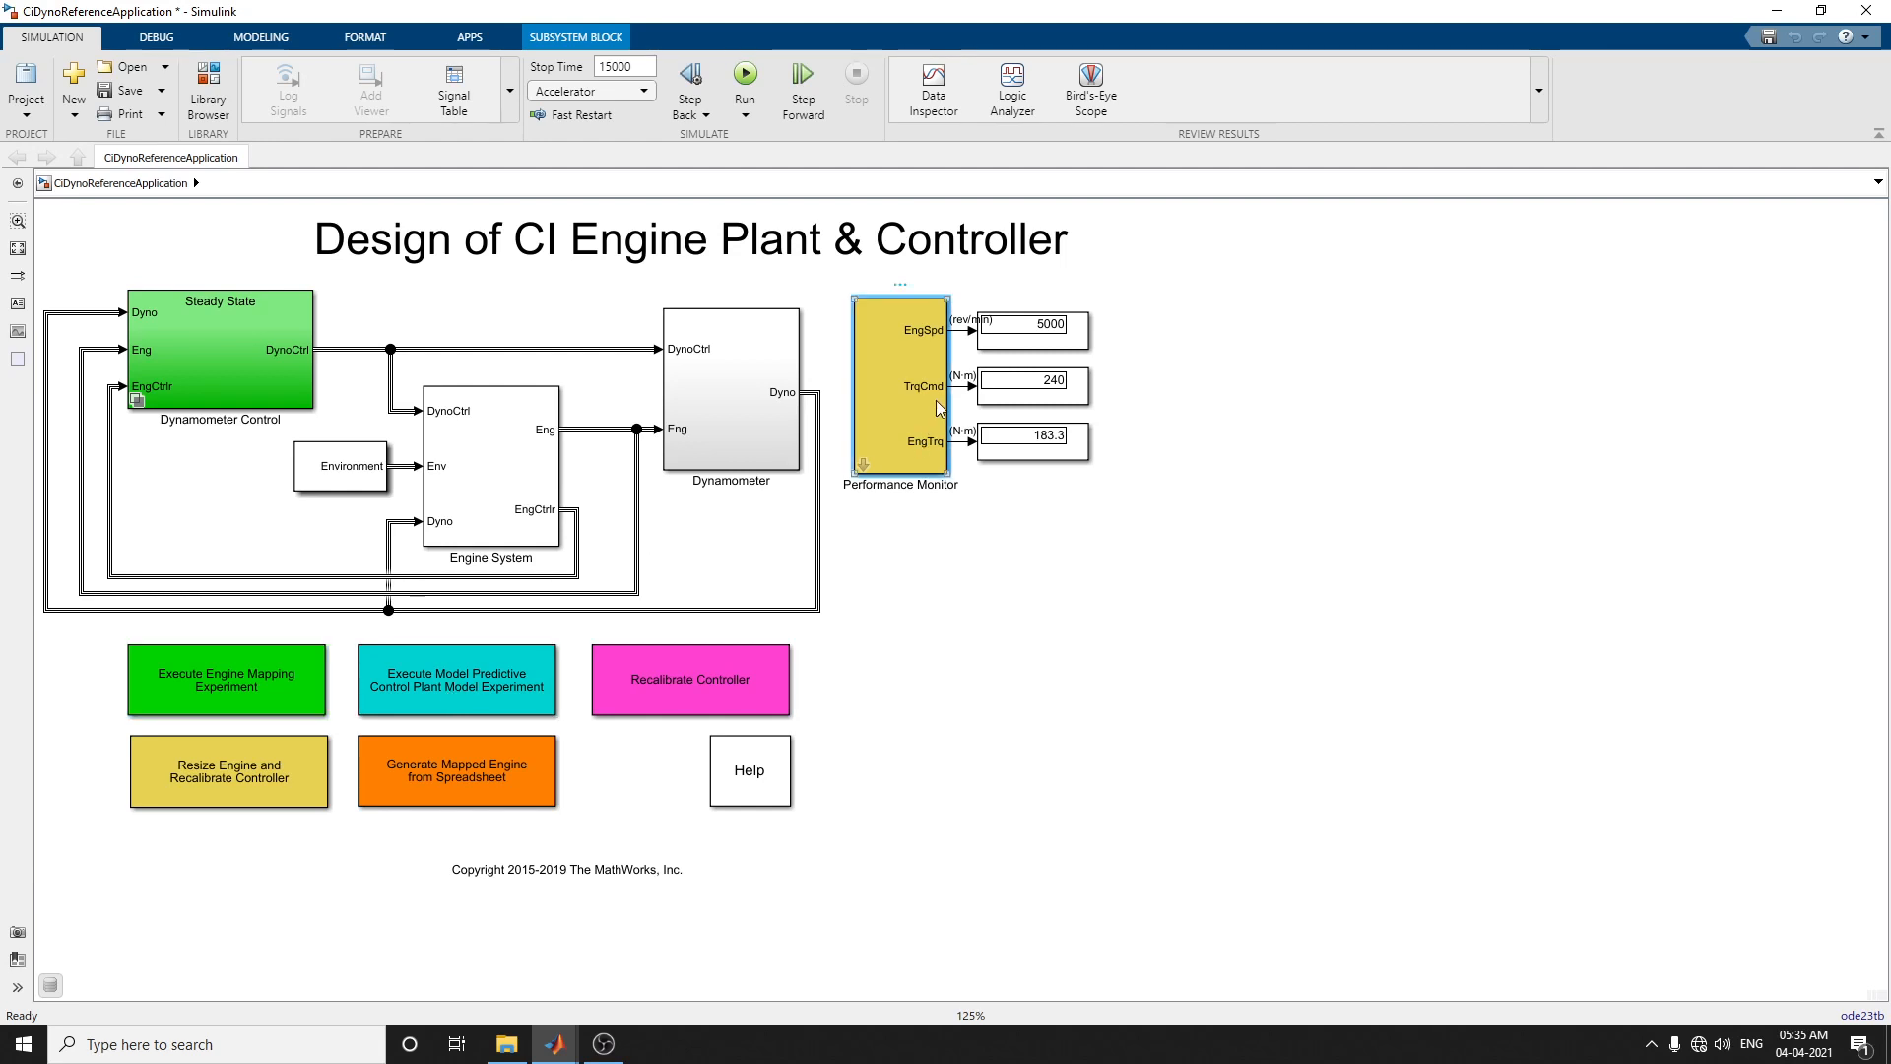
pyautogui.doubleClick(936, 400)
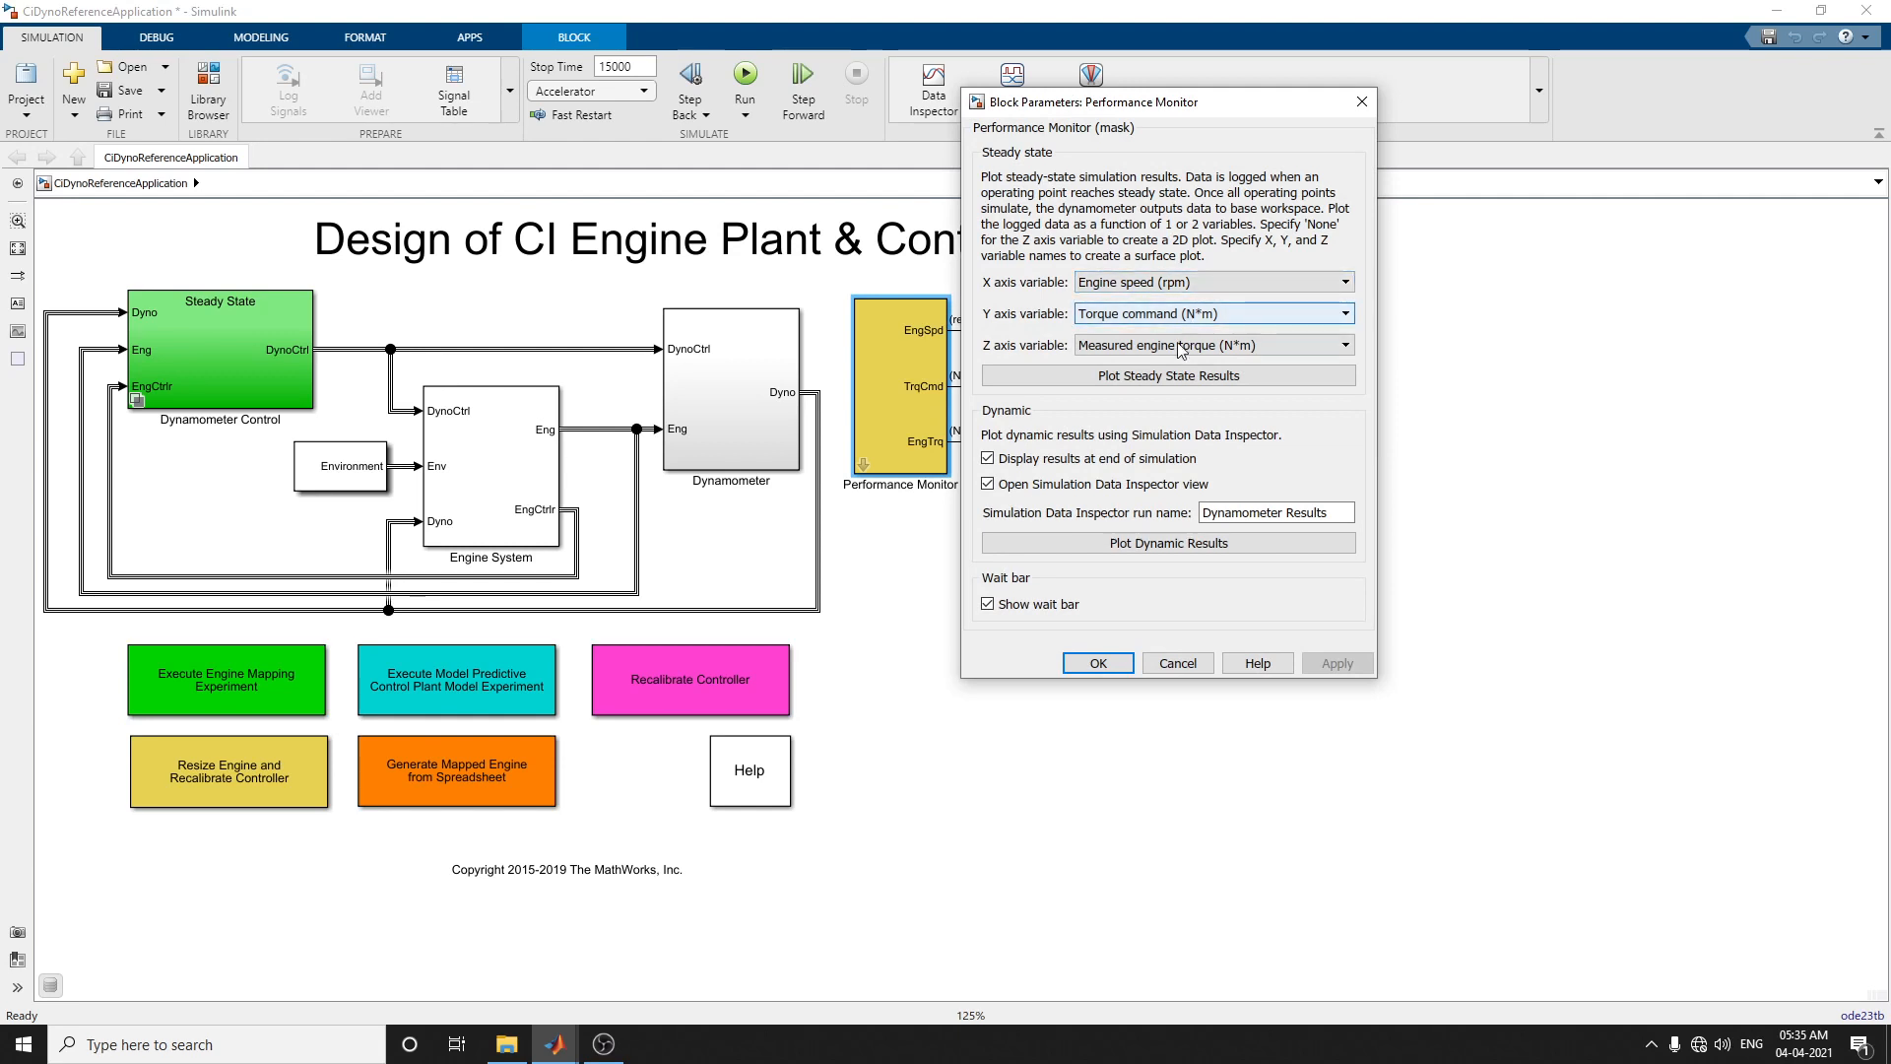
pyautogui.click(1293, 284)
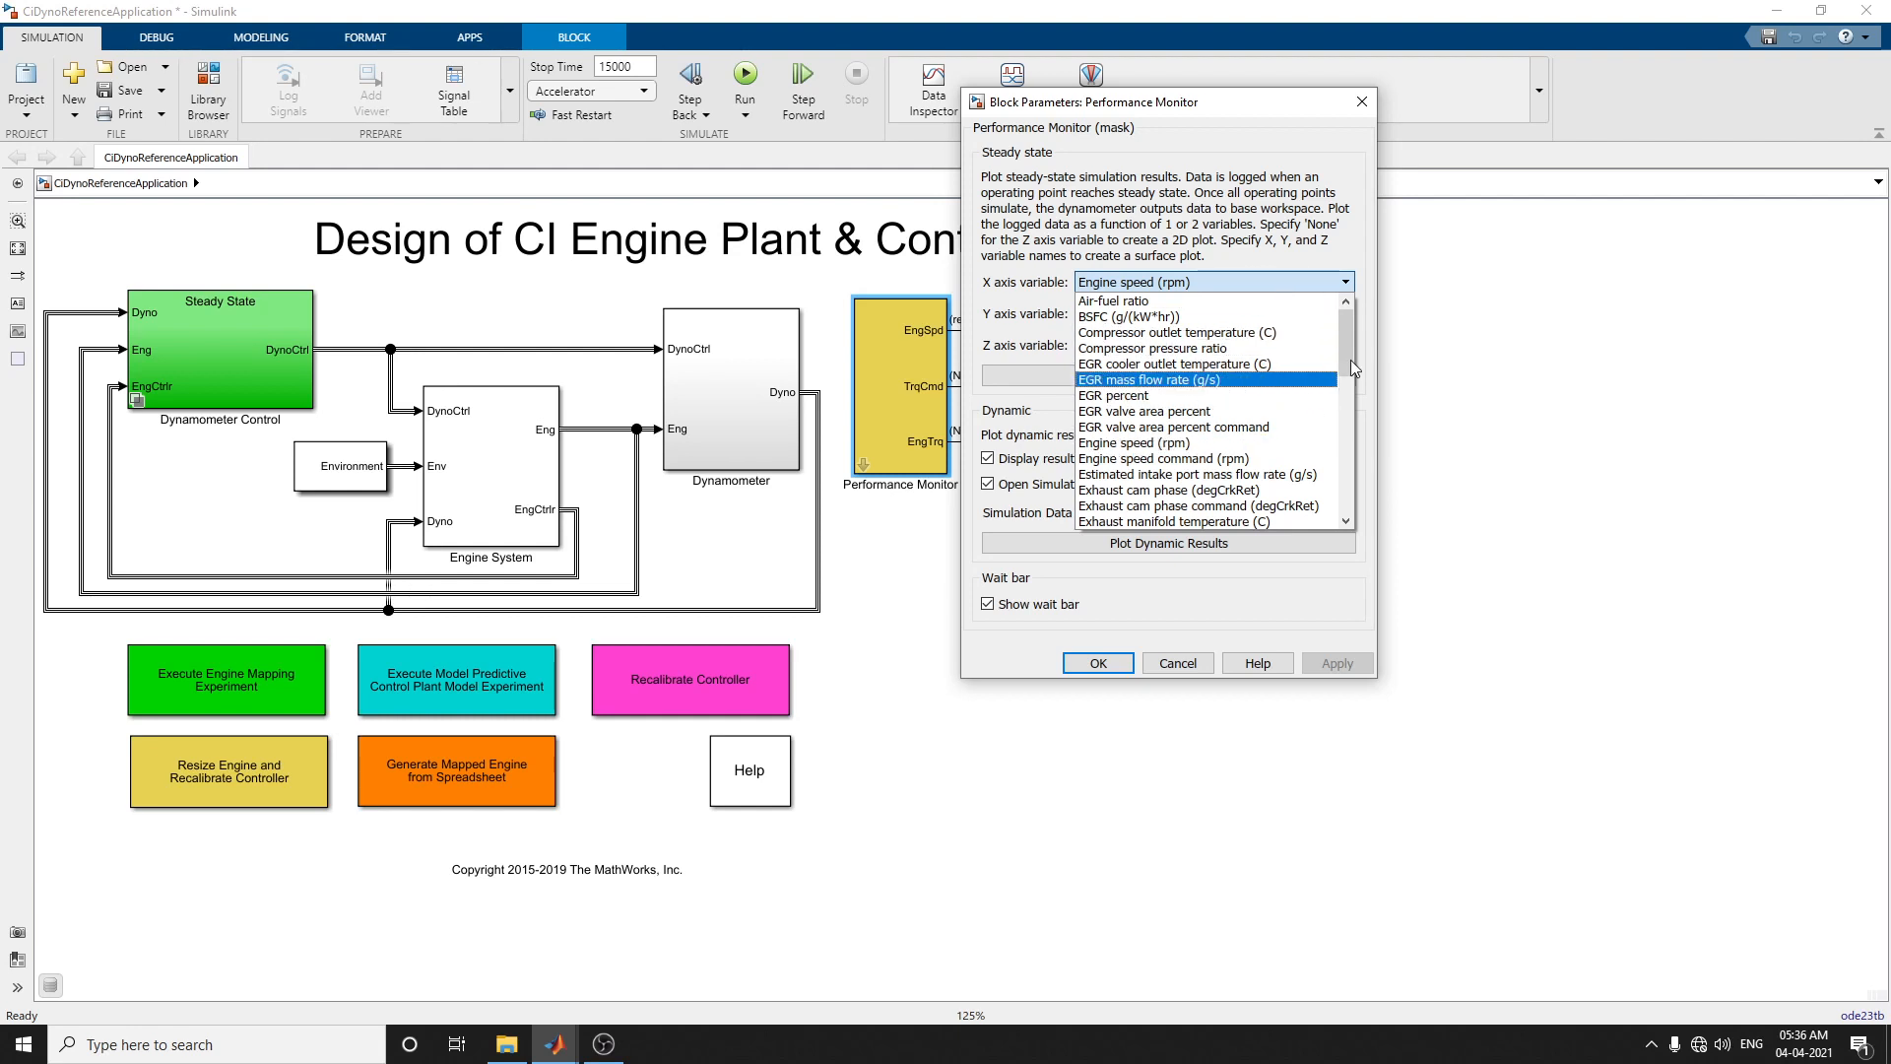
pyautogui.moveTo(1350, 358); pyautogui.dragTo(1356, 502)
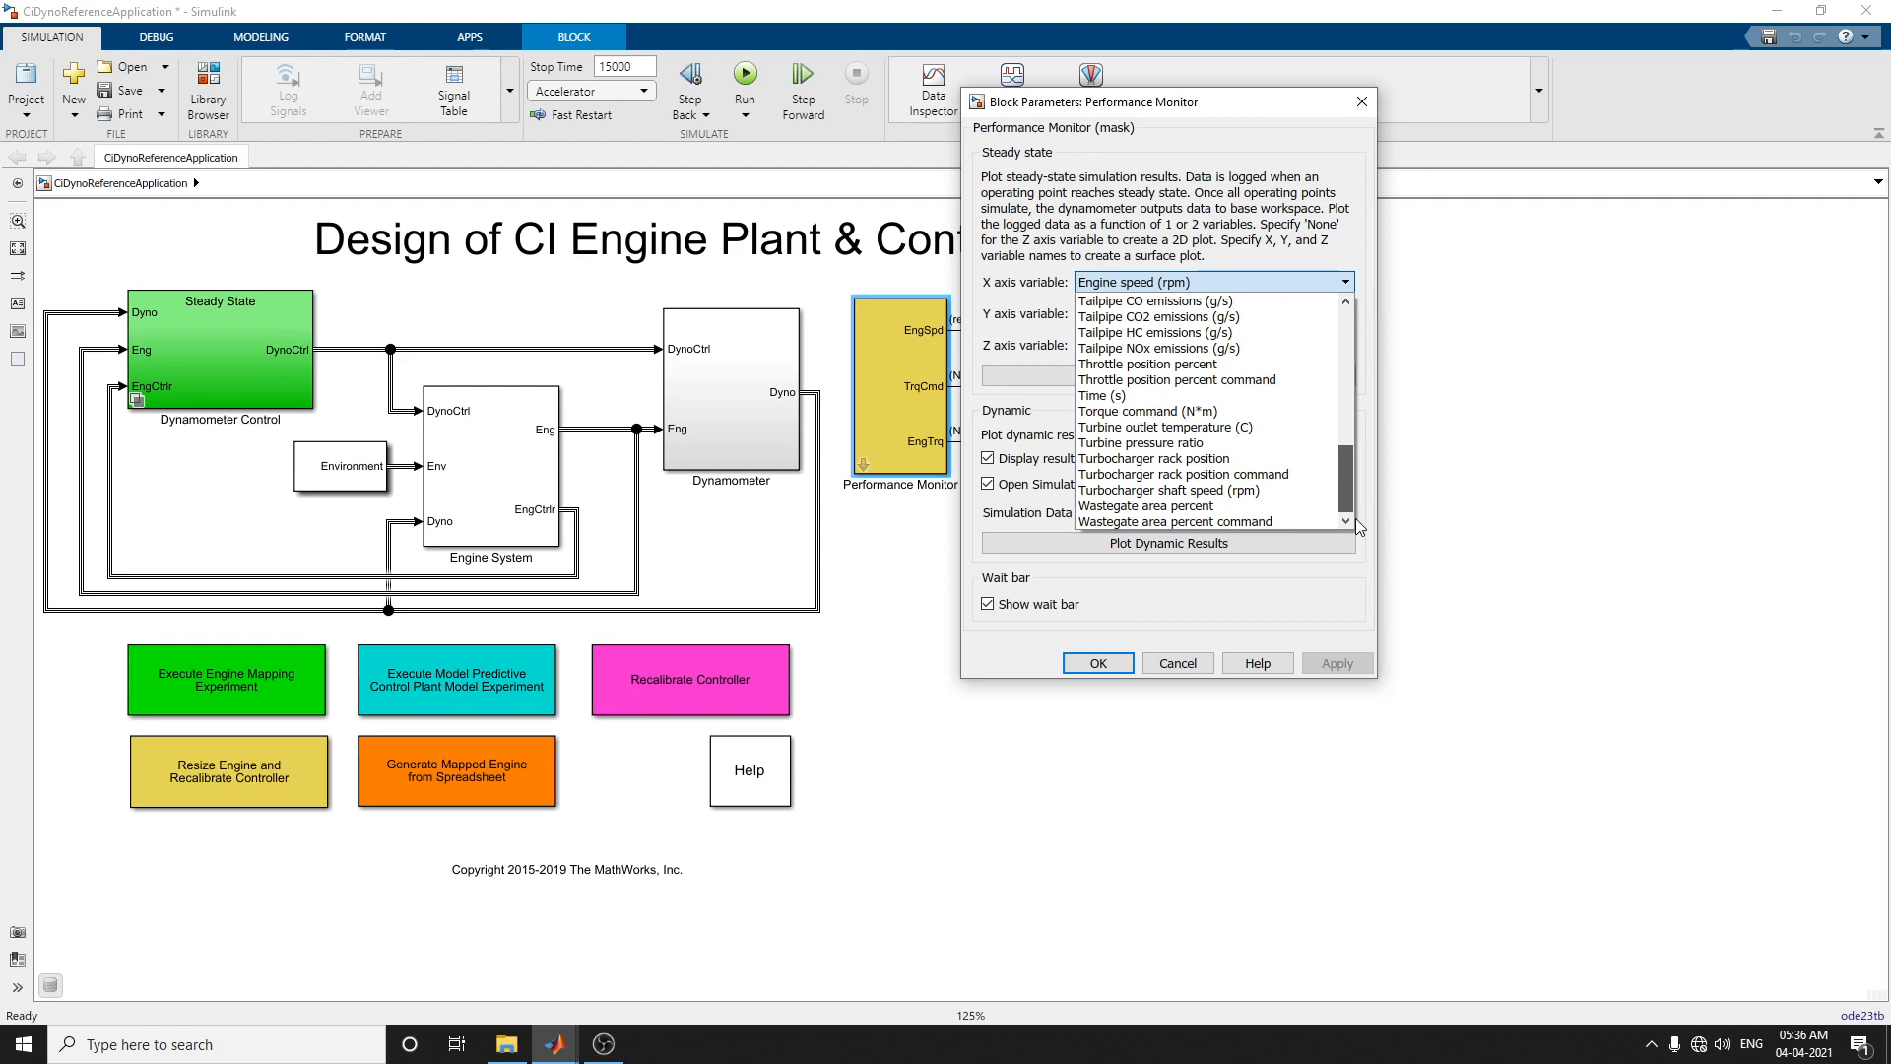
pyautogui.moveTo(1355, 518); pyautogui.dragTo(1357, 351)
pyautogui.click(1362, 333)
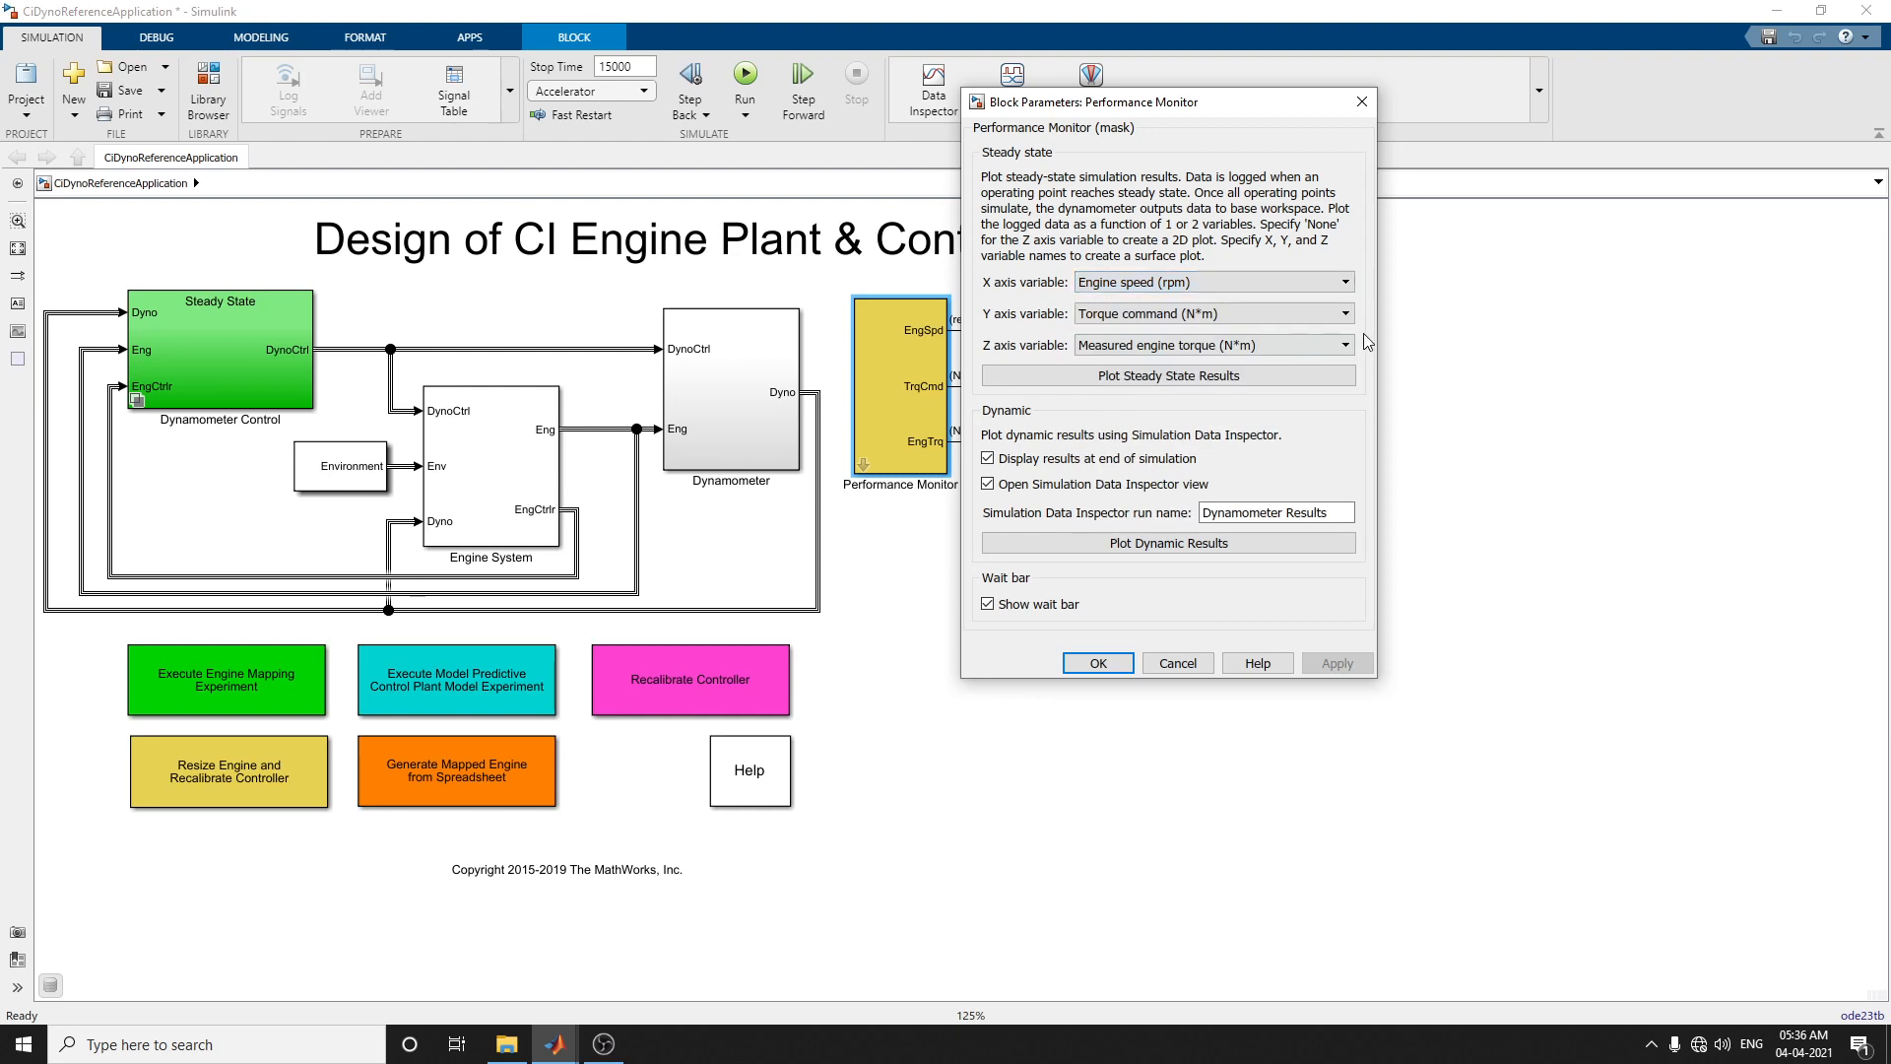
pyautogui.click(1144, 328)
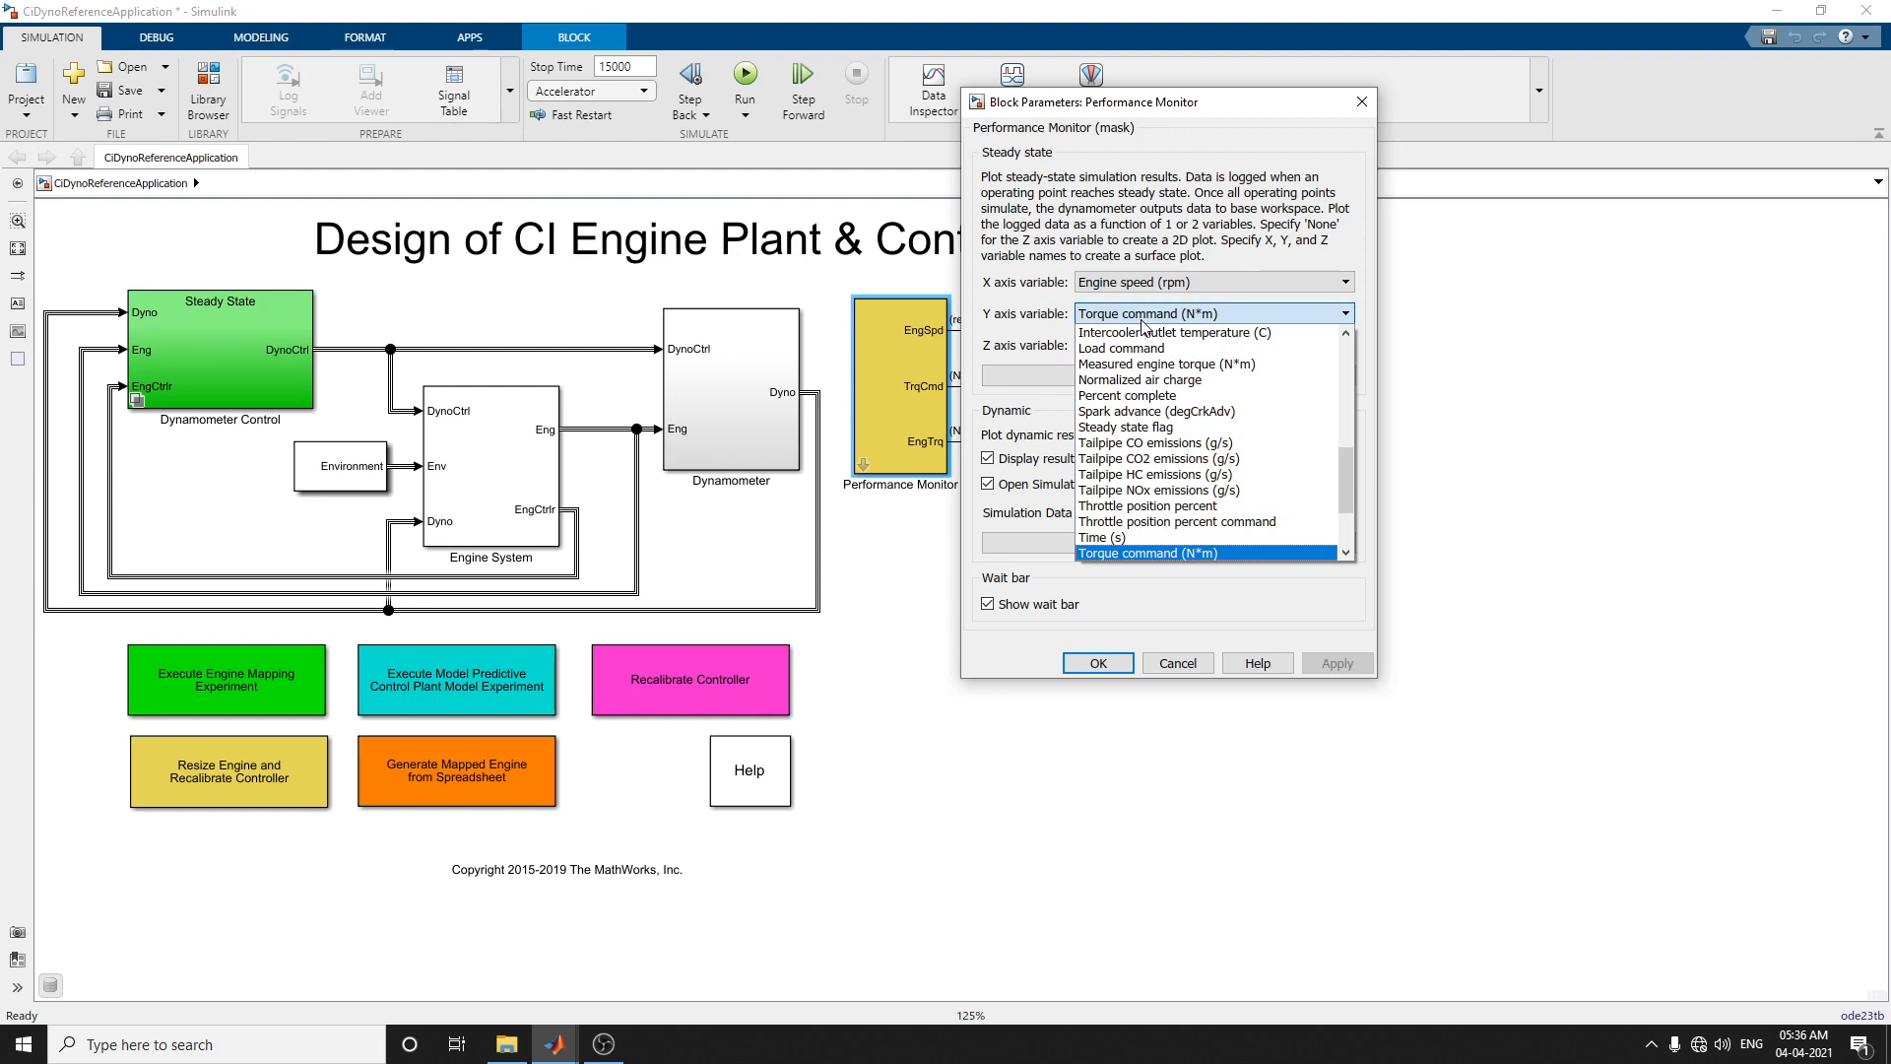
pyautogui.moveTo(1352, 500); pyautogui.dragTo(1357, 565)
pyautogui.click(1373, 479)
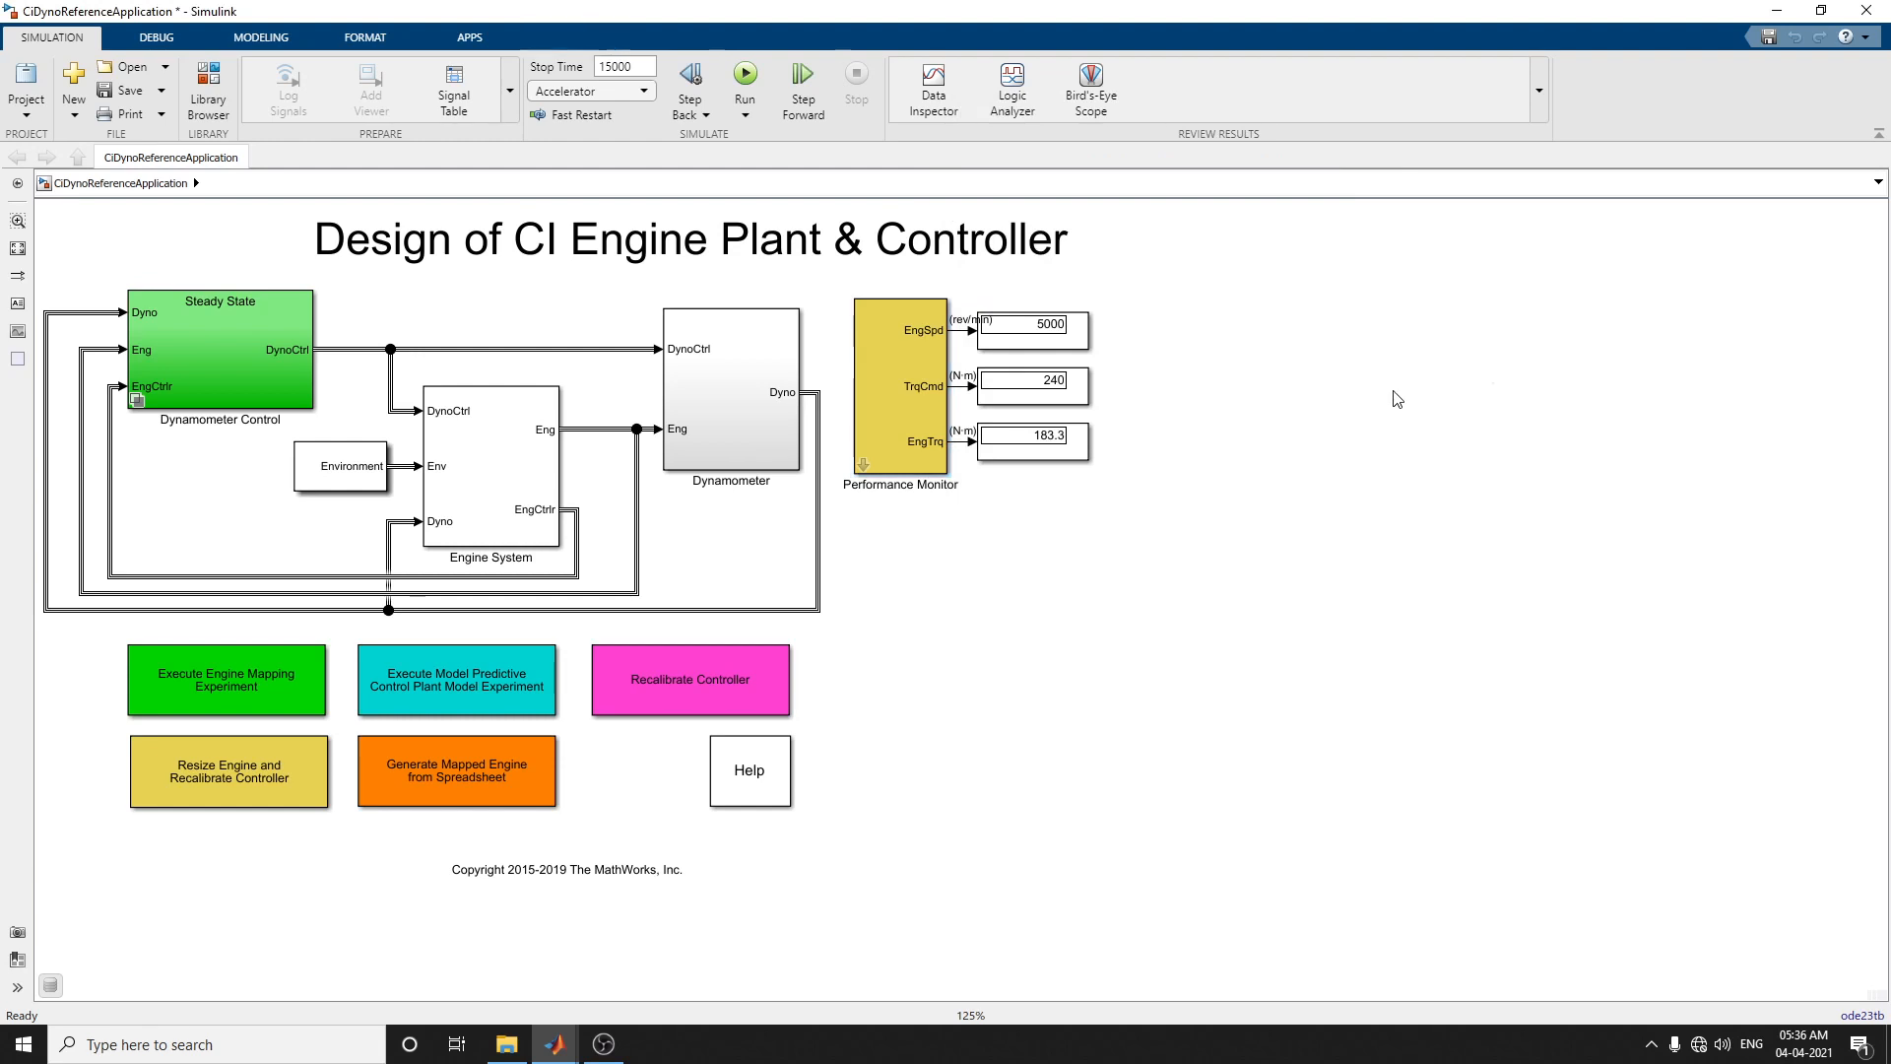
# Step: Review the Performance Monitor's steady-state and dynamic plotting settings beside the model, and accept the parameters
pyautogui.doubleClick(912, 414)
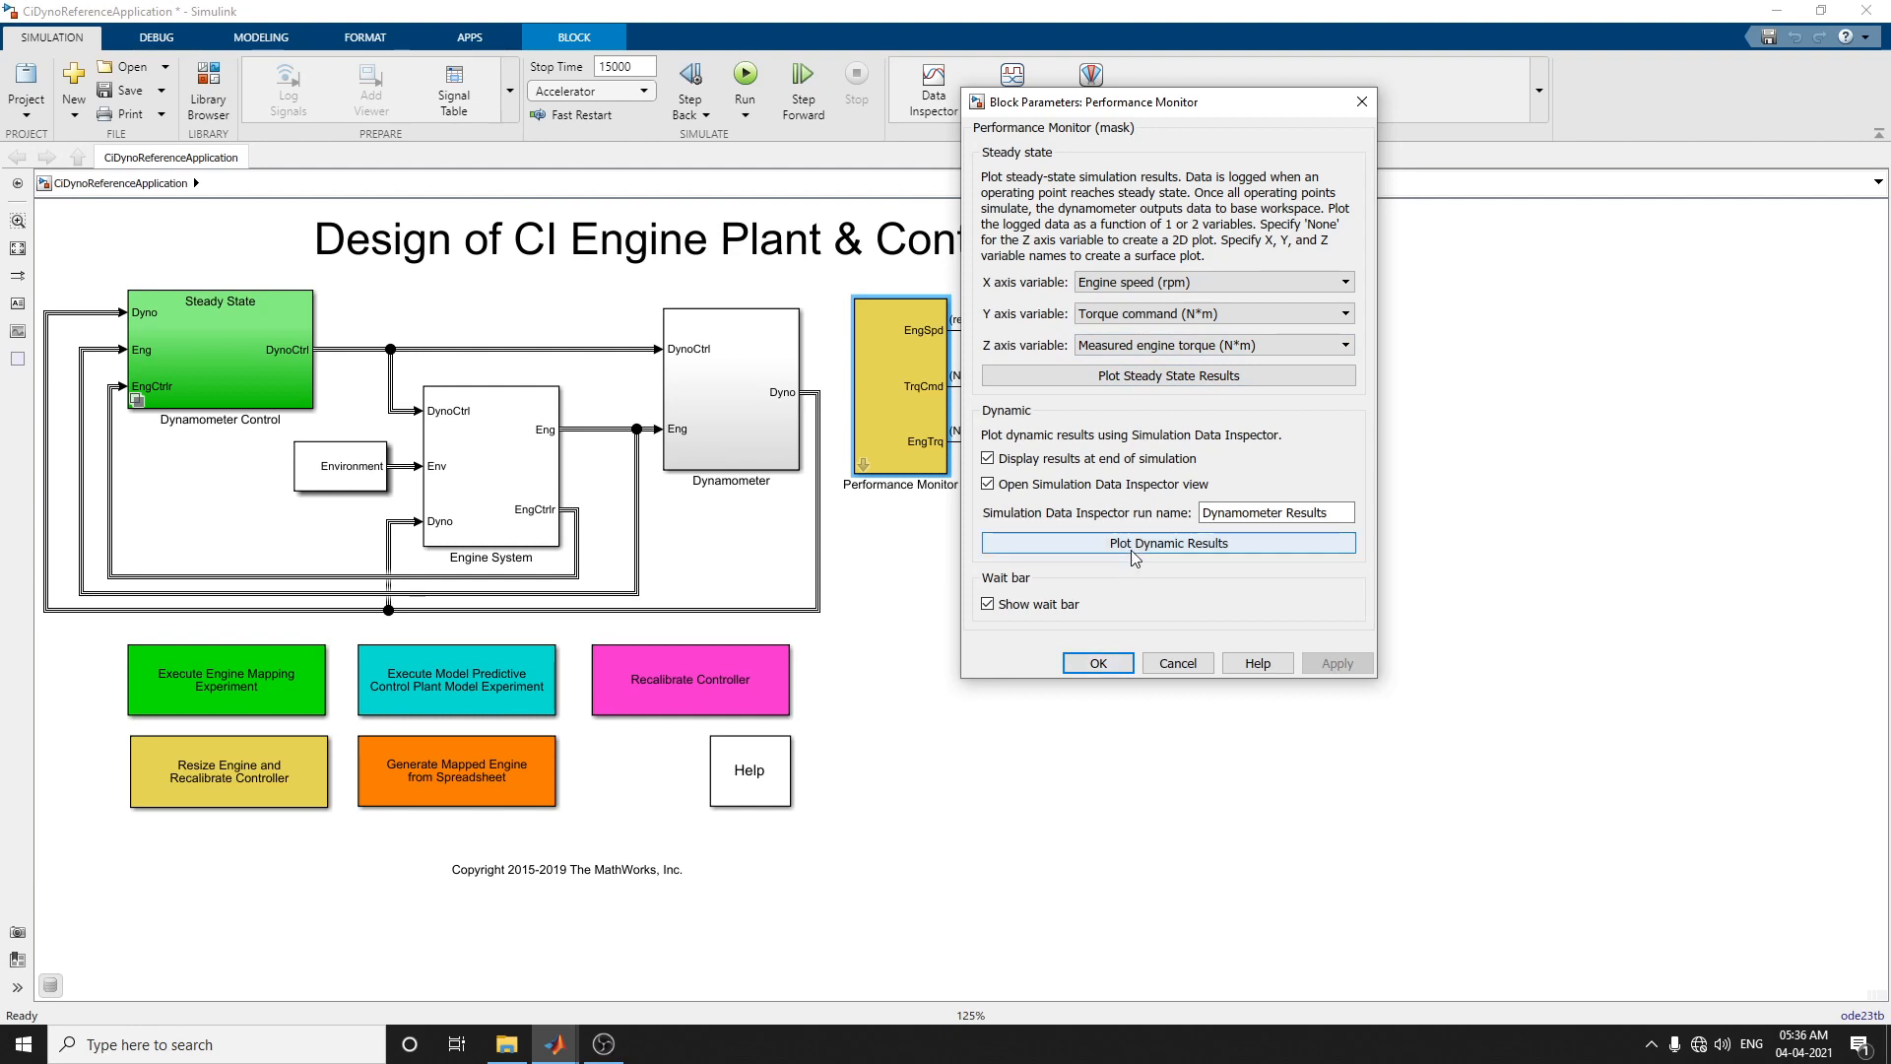
pyautogui.moveTo(1217, 103); pyautogui.dragTo(1546, 125)
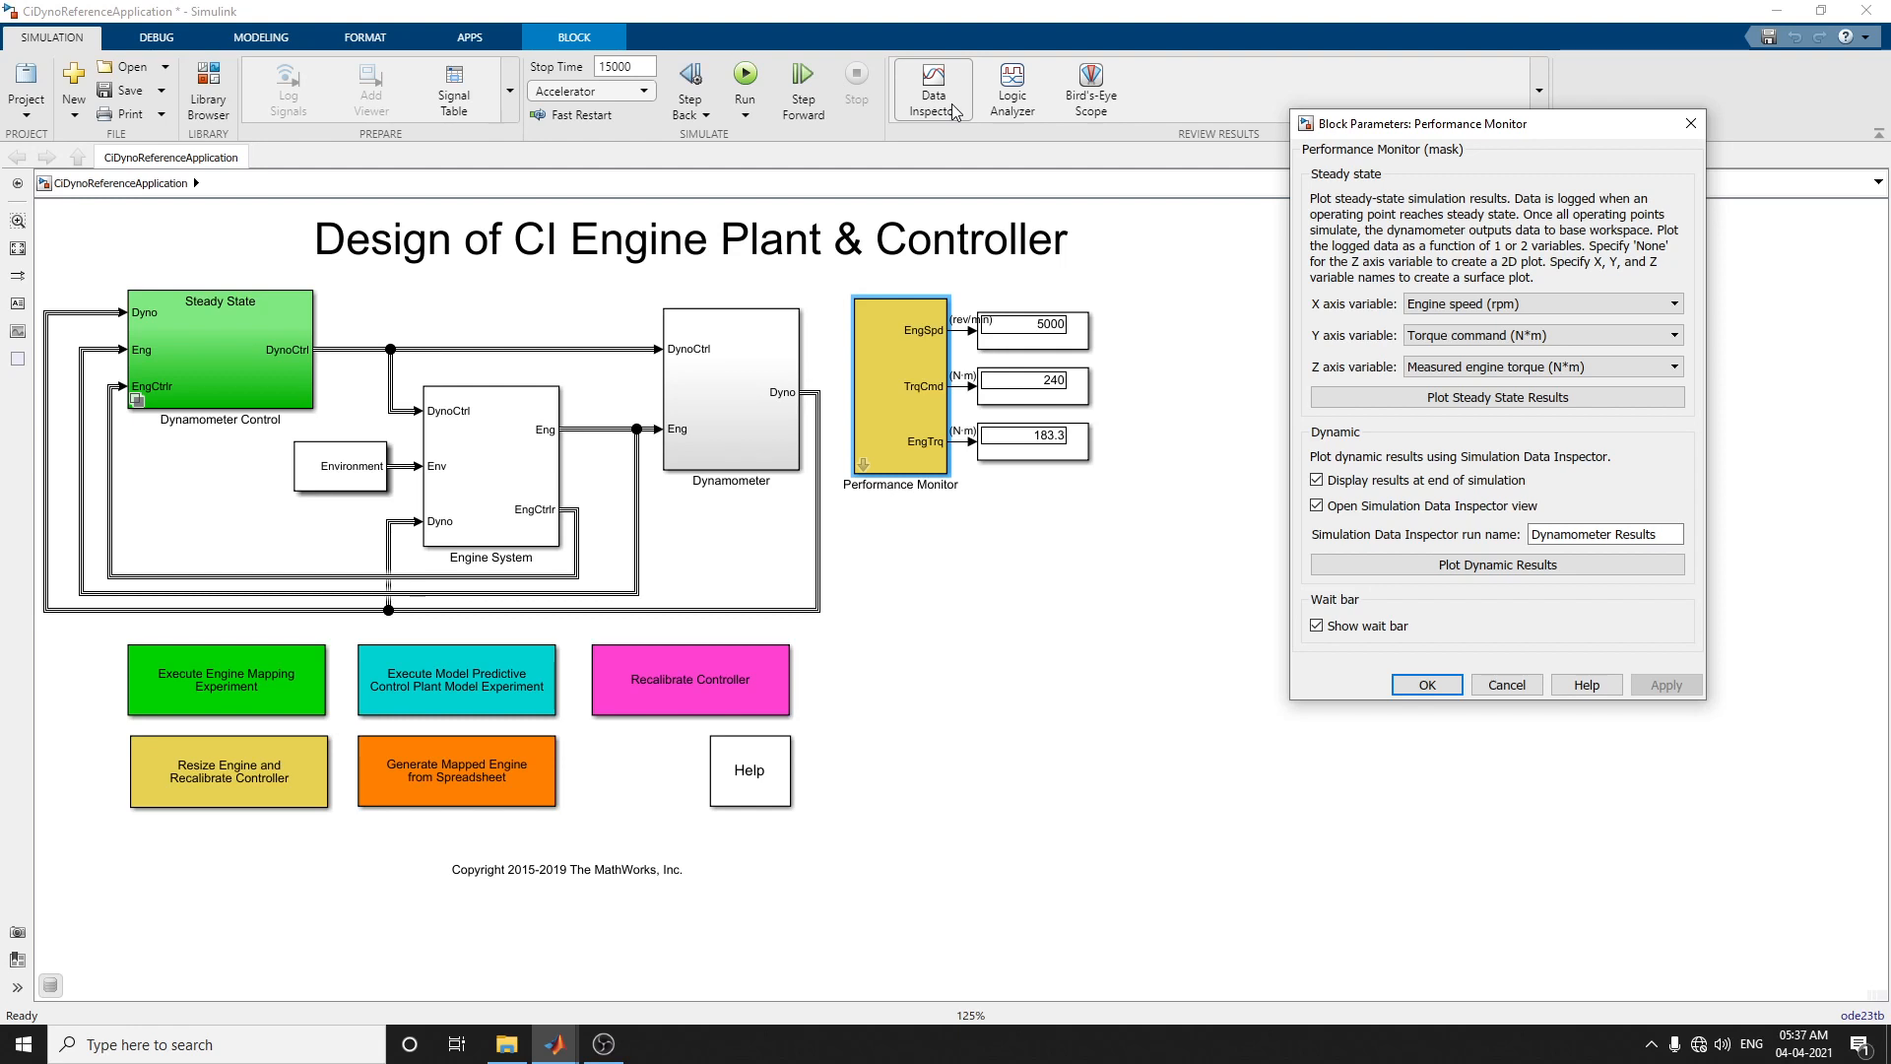
pyautogui.click(1427, 686)
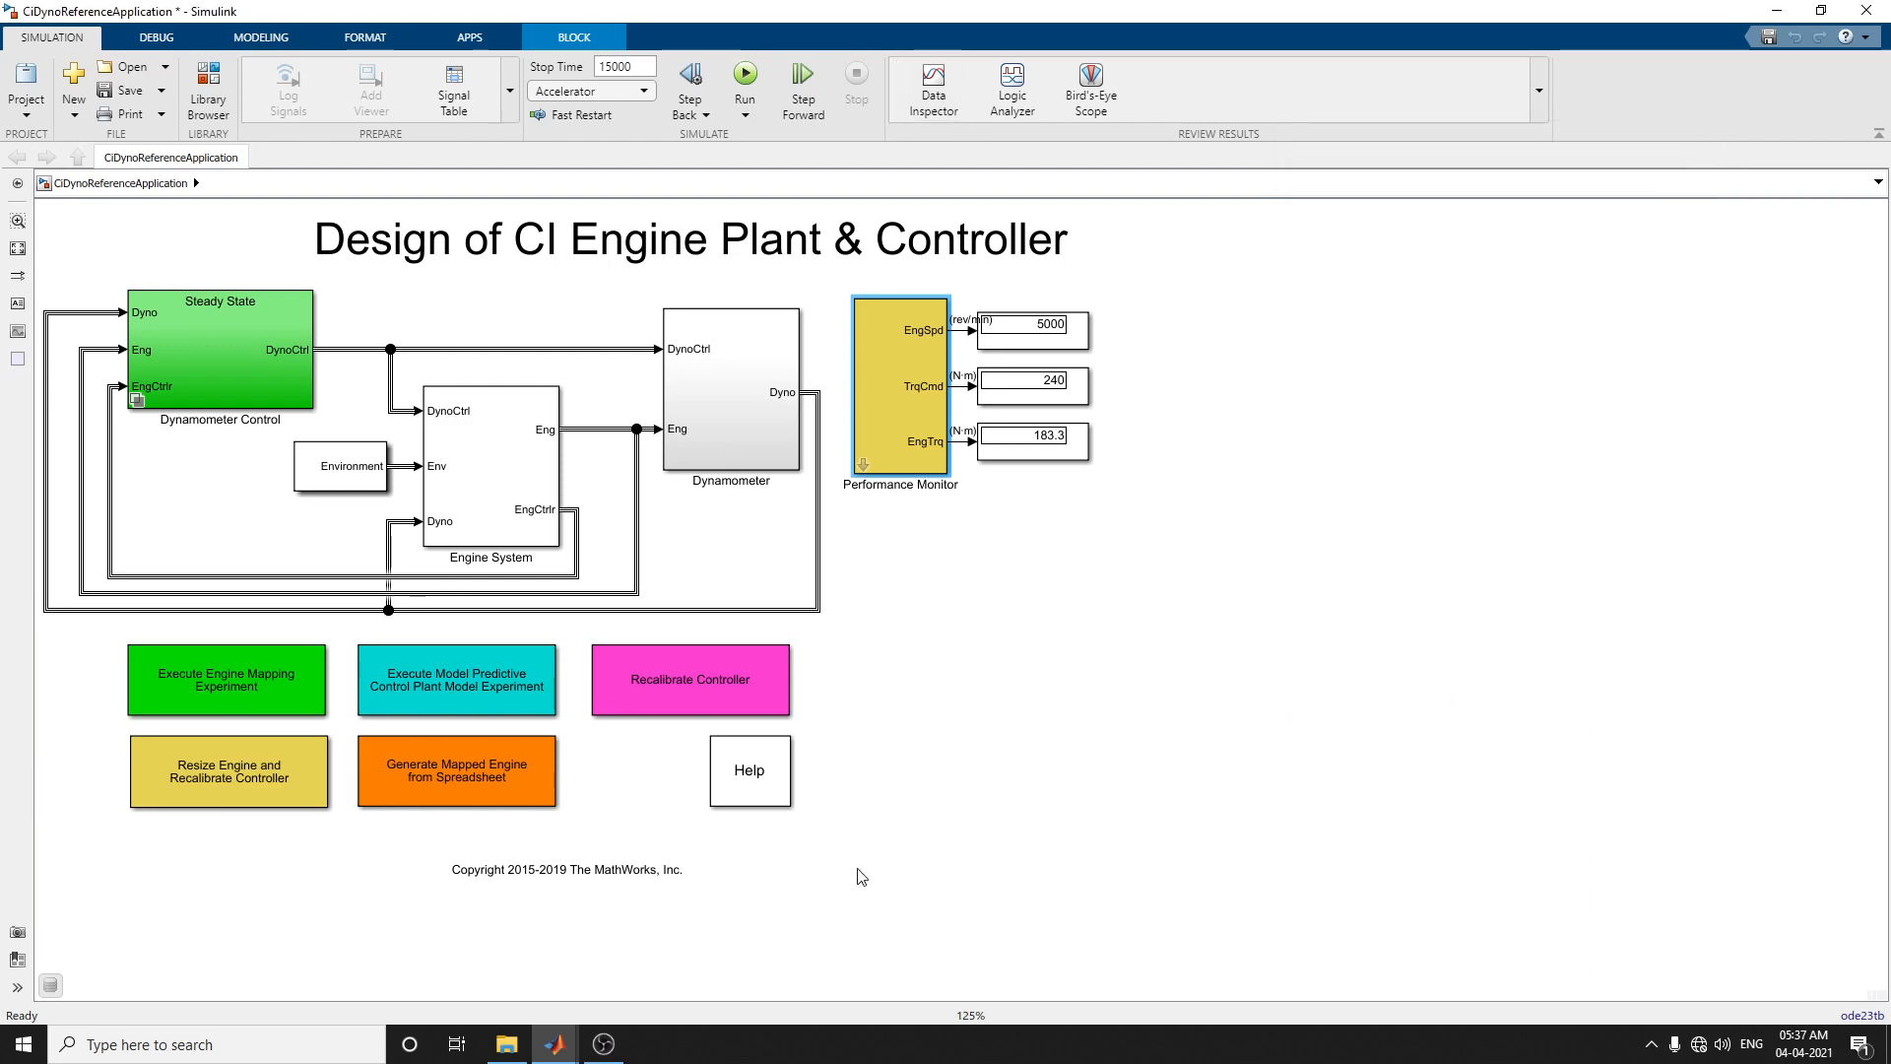
# Step: Close the empty Figure 1 and bring up the Dynamometer Steady State Results surface plot in Figure 2
pyautogui.moveTo(557, 1042)
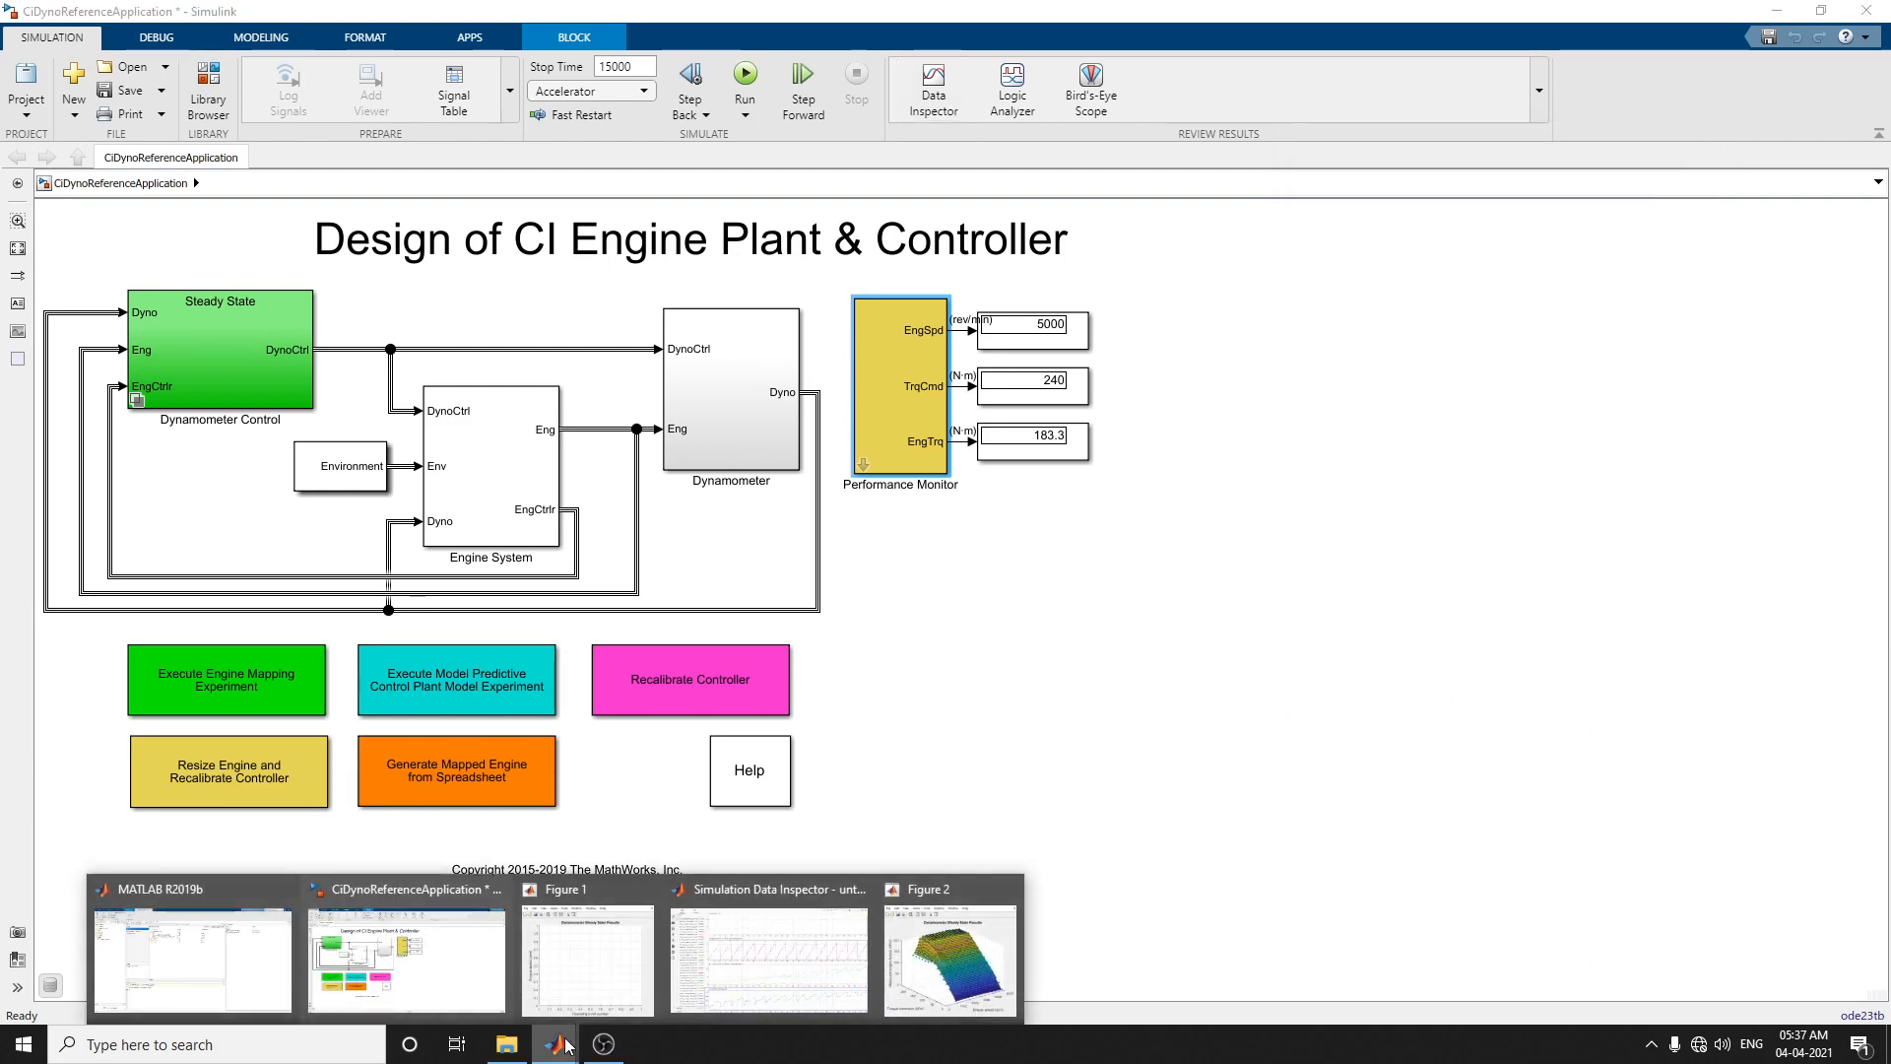
pyautogui.click(605, 962)
pyautogui.click(703, 187)
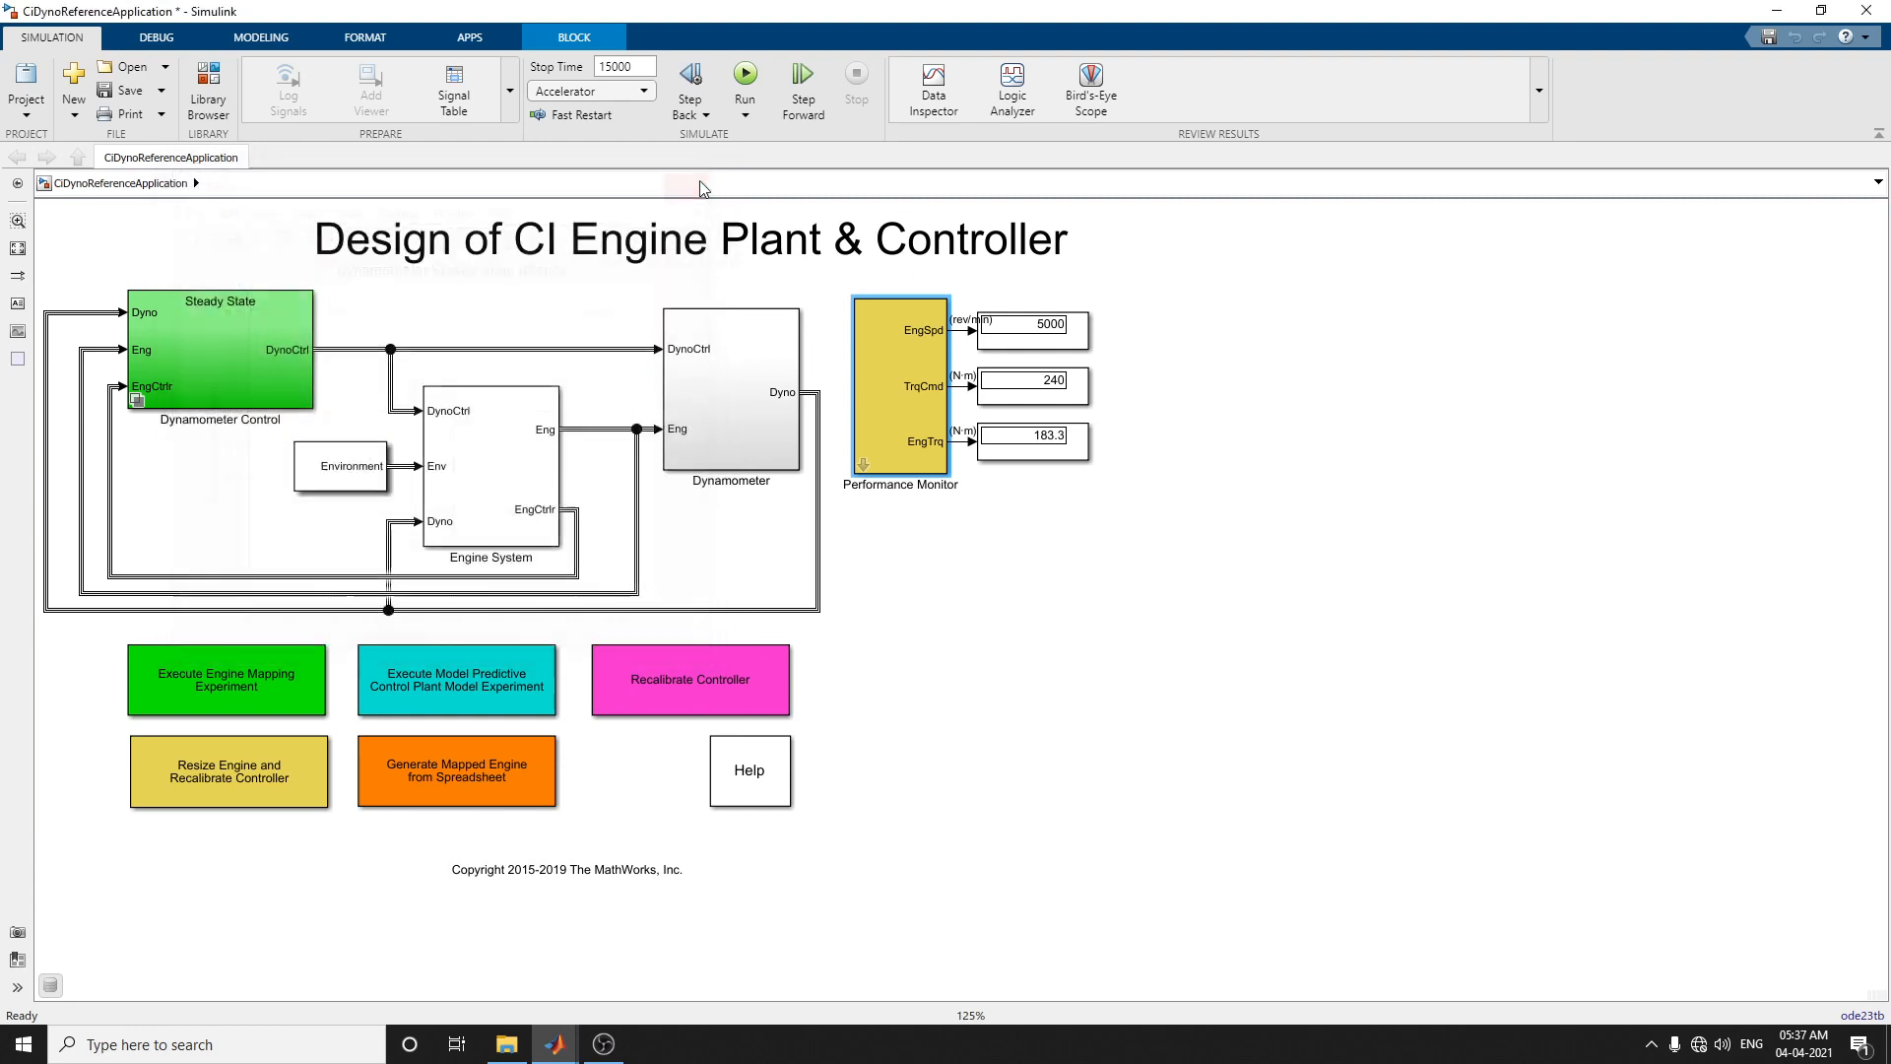
pyautogui.moveTo(556, 1042)
pyautogui.click(857, 955)
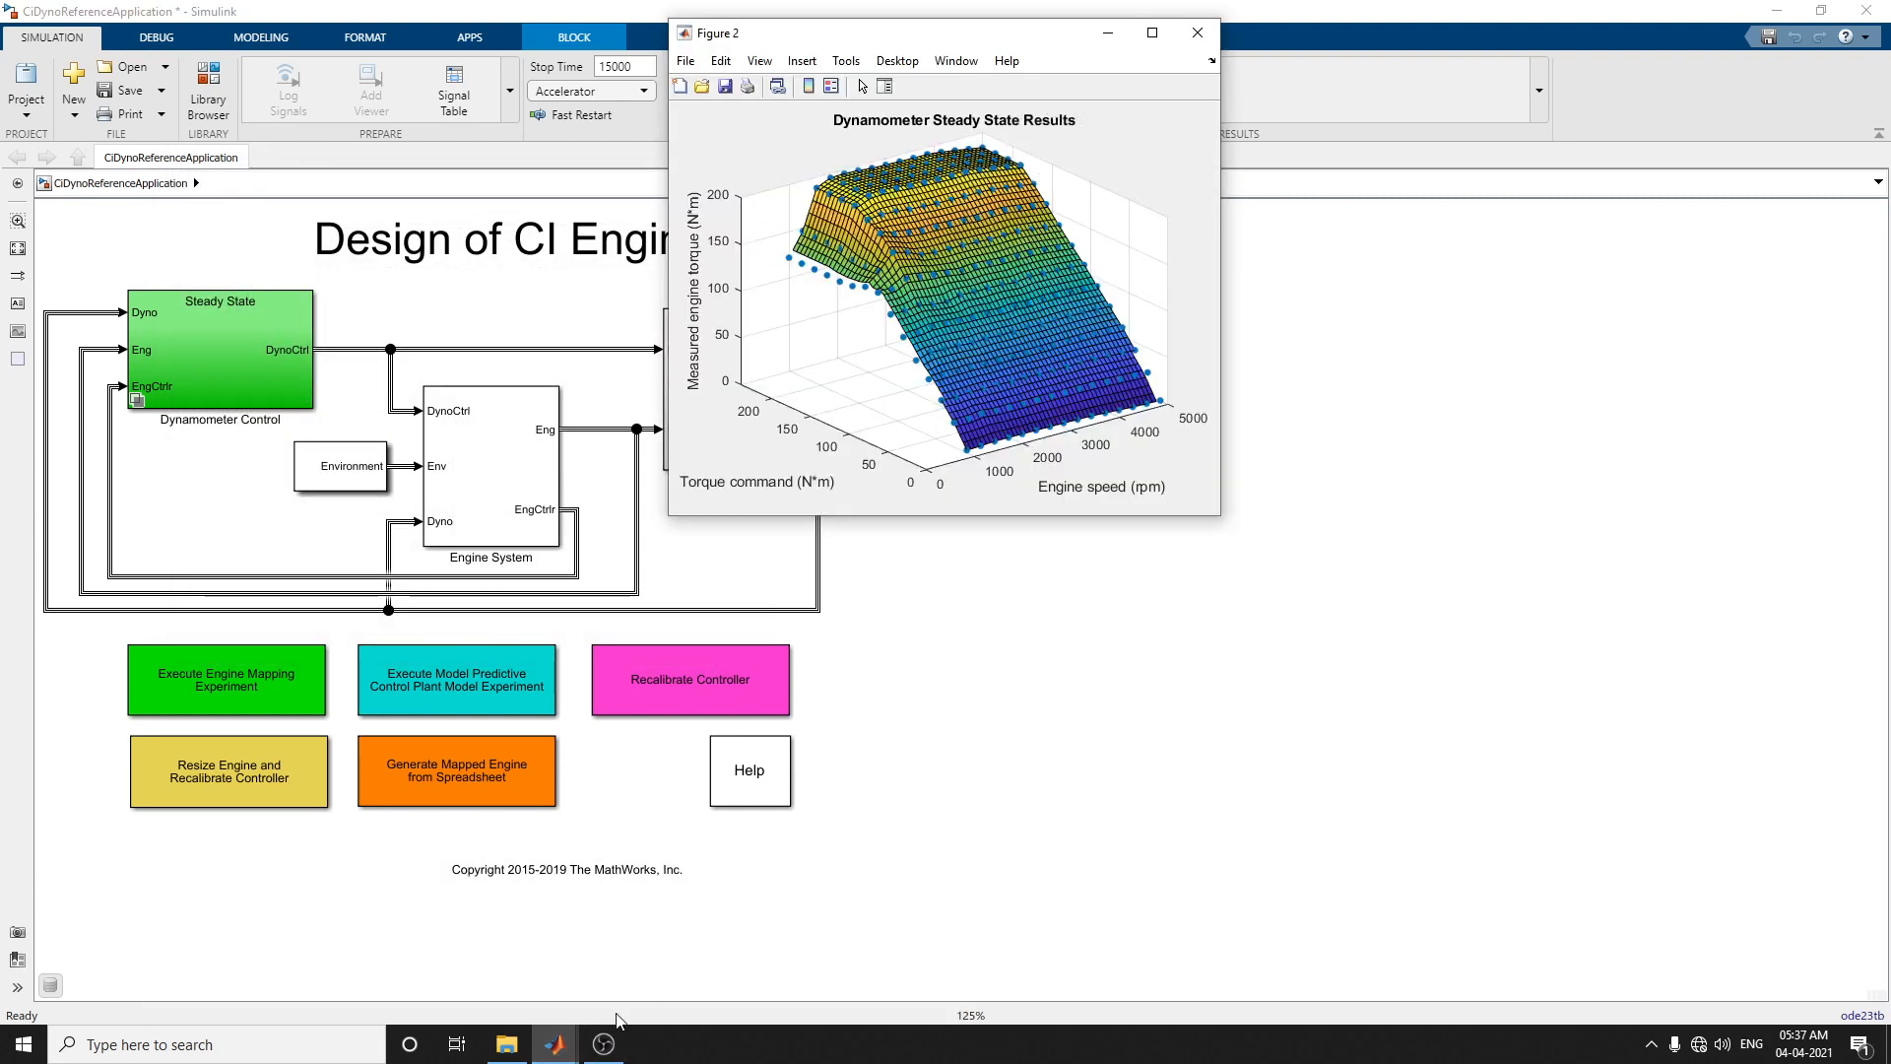
# Step: Switch to the Simulation Data Inspector and examine the engine speed, torque, mass flow rate and turbocharger shaft speed plots
pyautogui.moveTo(556, 1042)
pyautogui.click(704, 950)
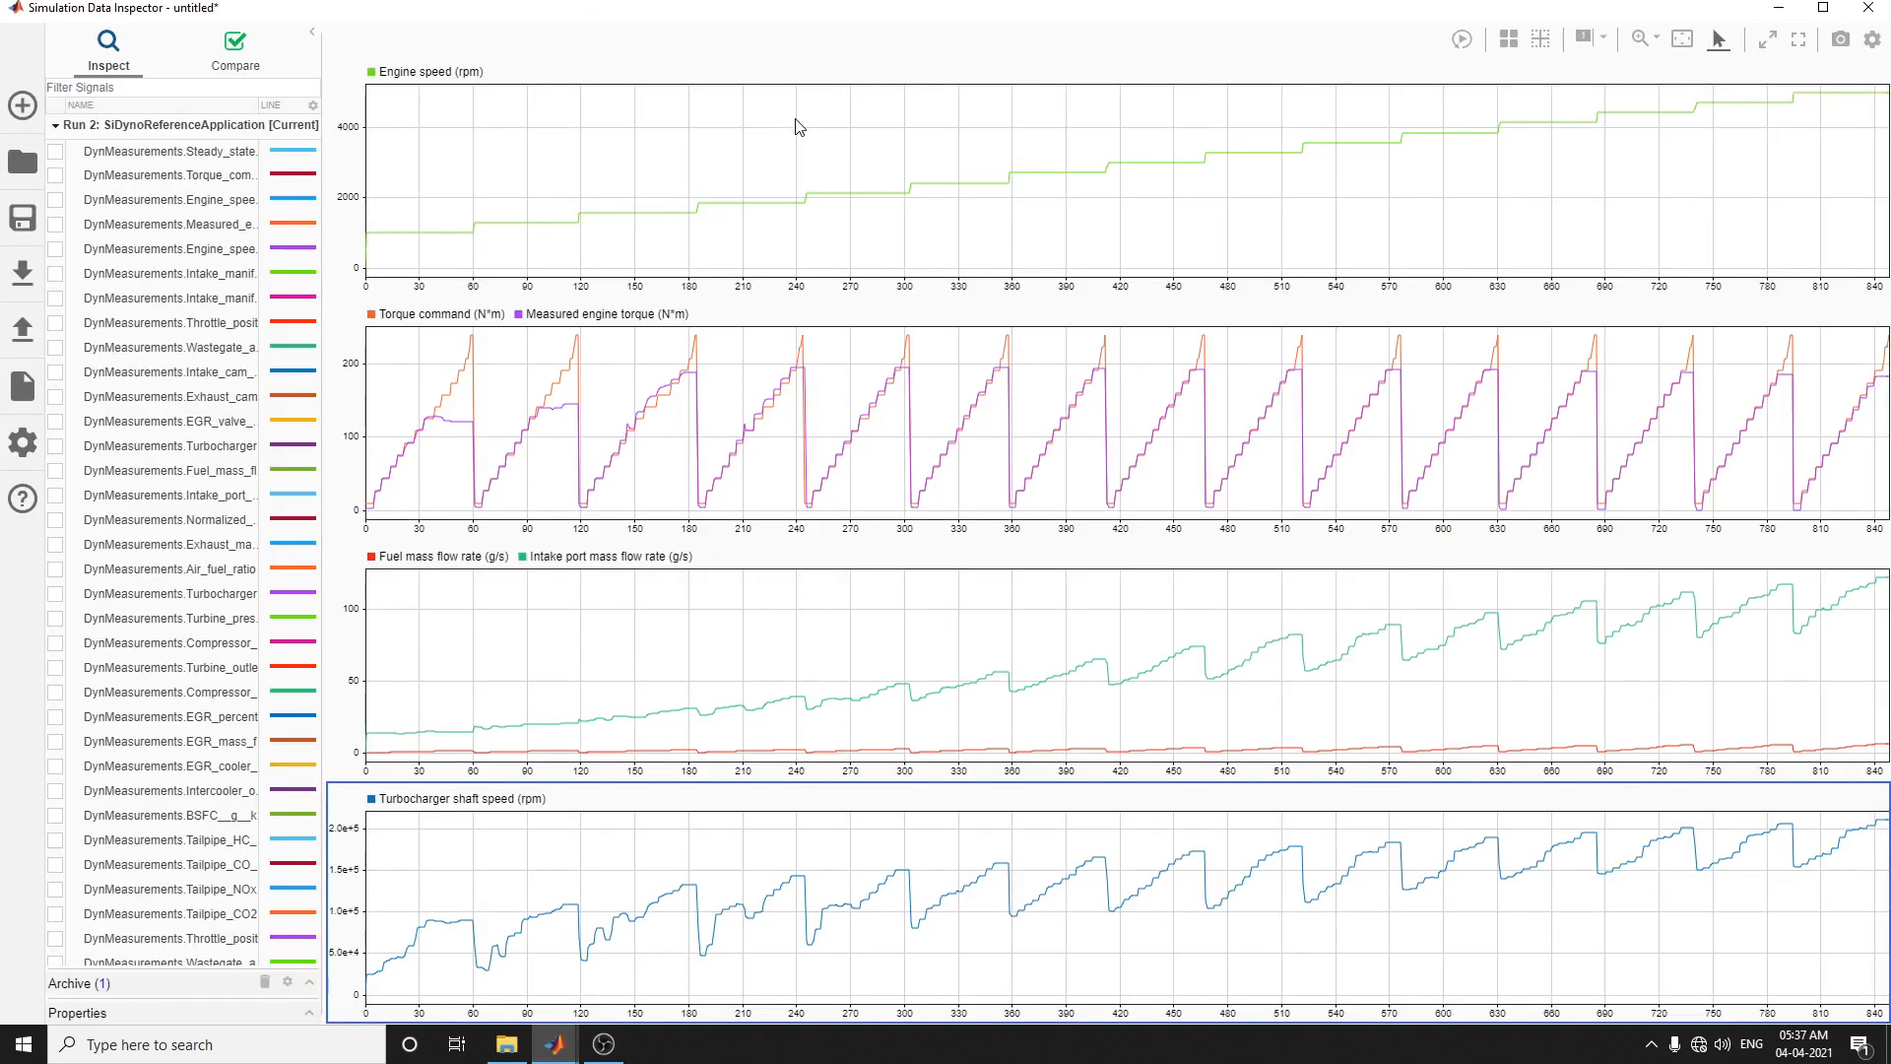
pyautogui.click(731, 164)
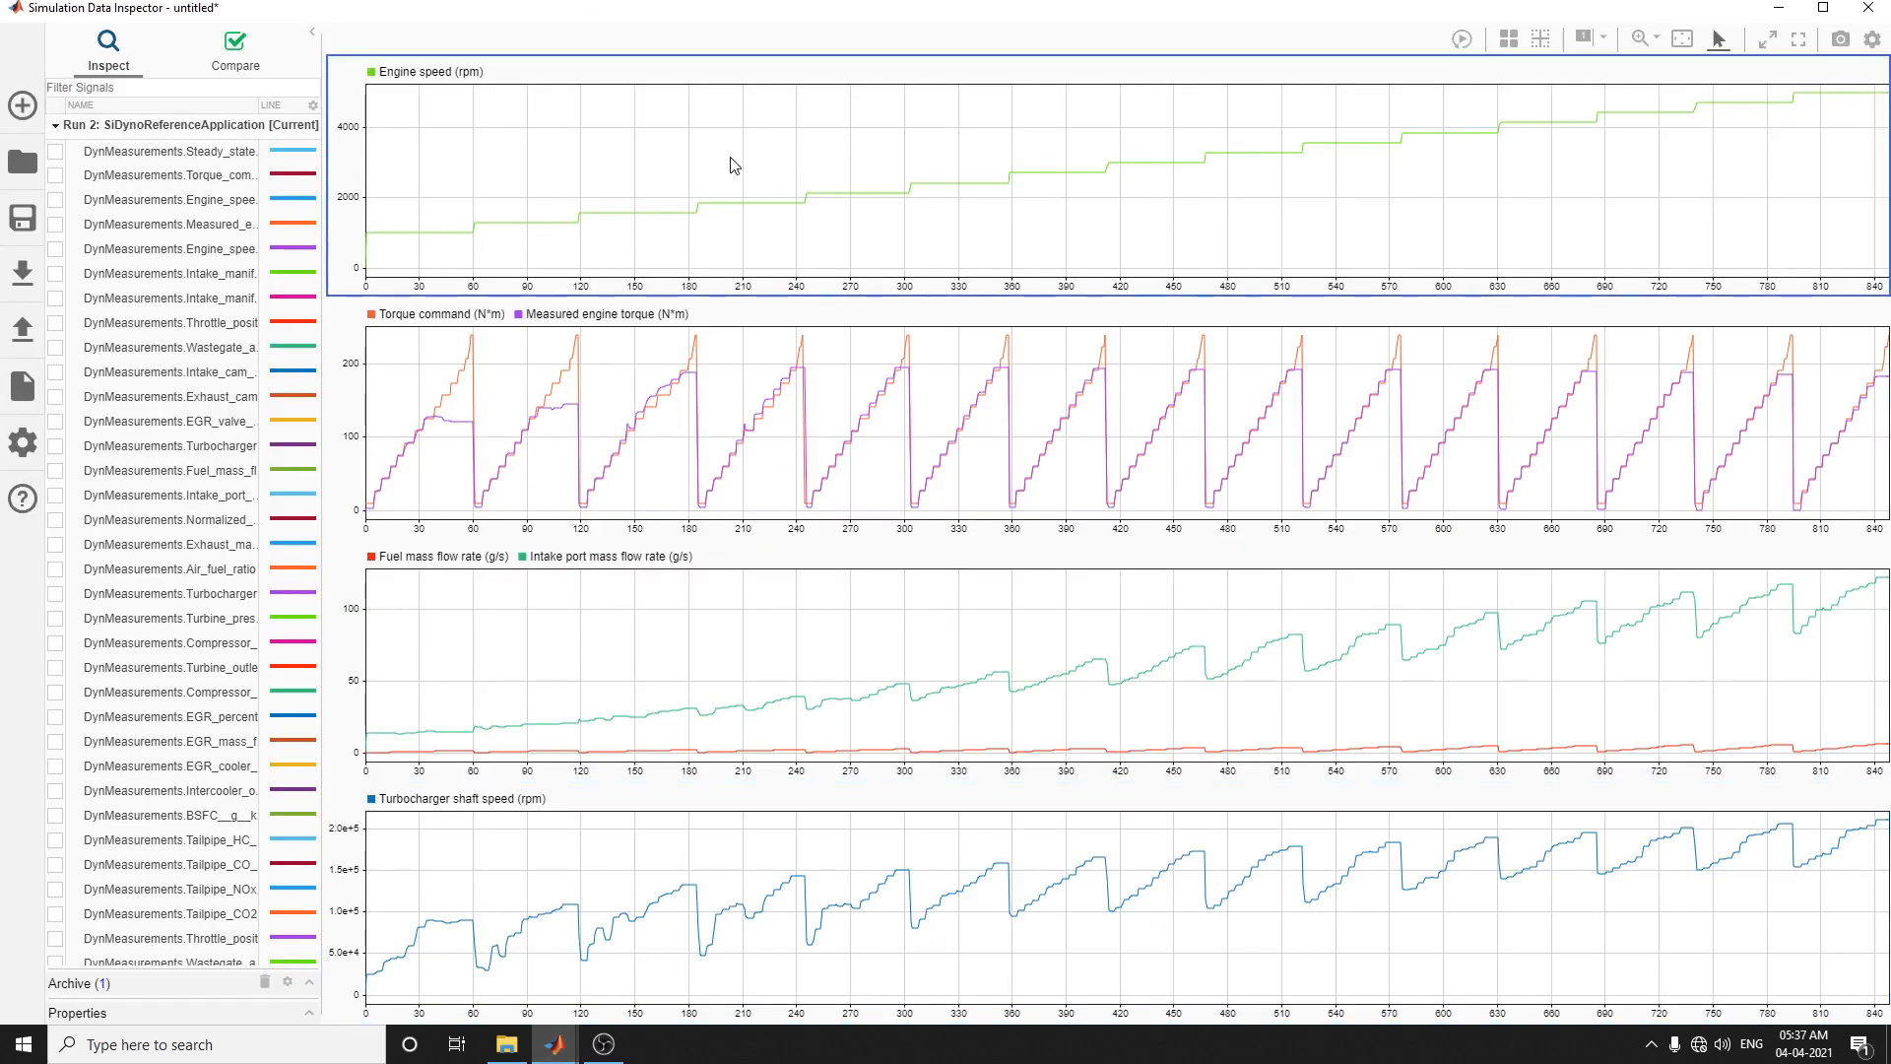
pyautogui.click(711, 370)
pyautogui.click(657, 597)
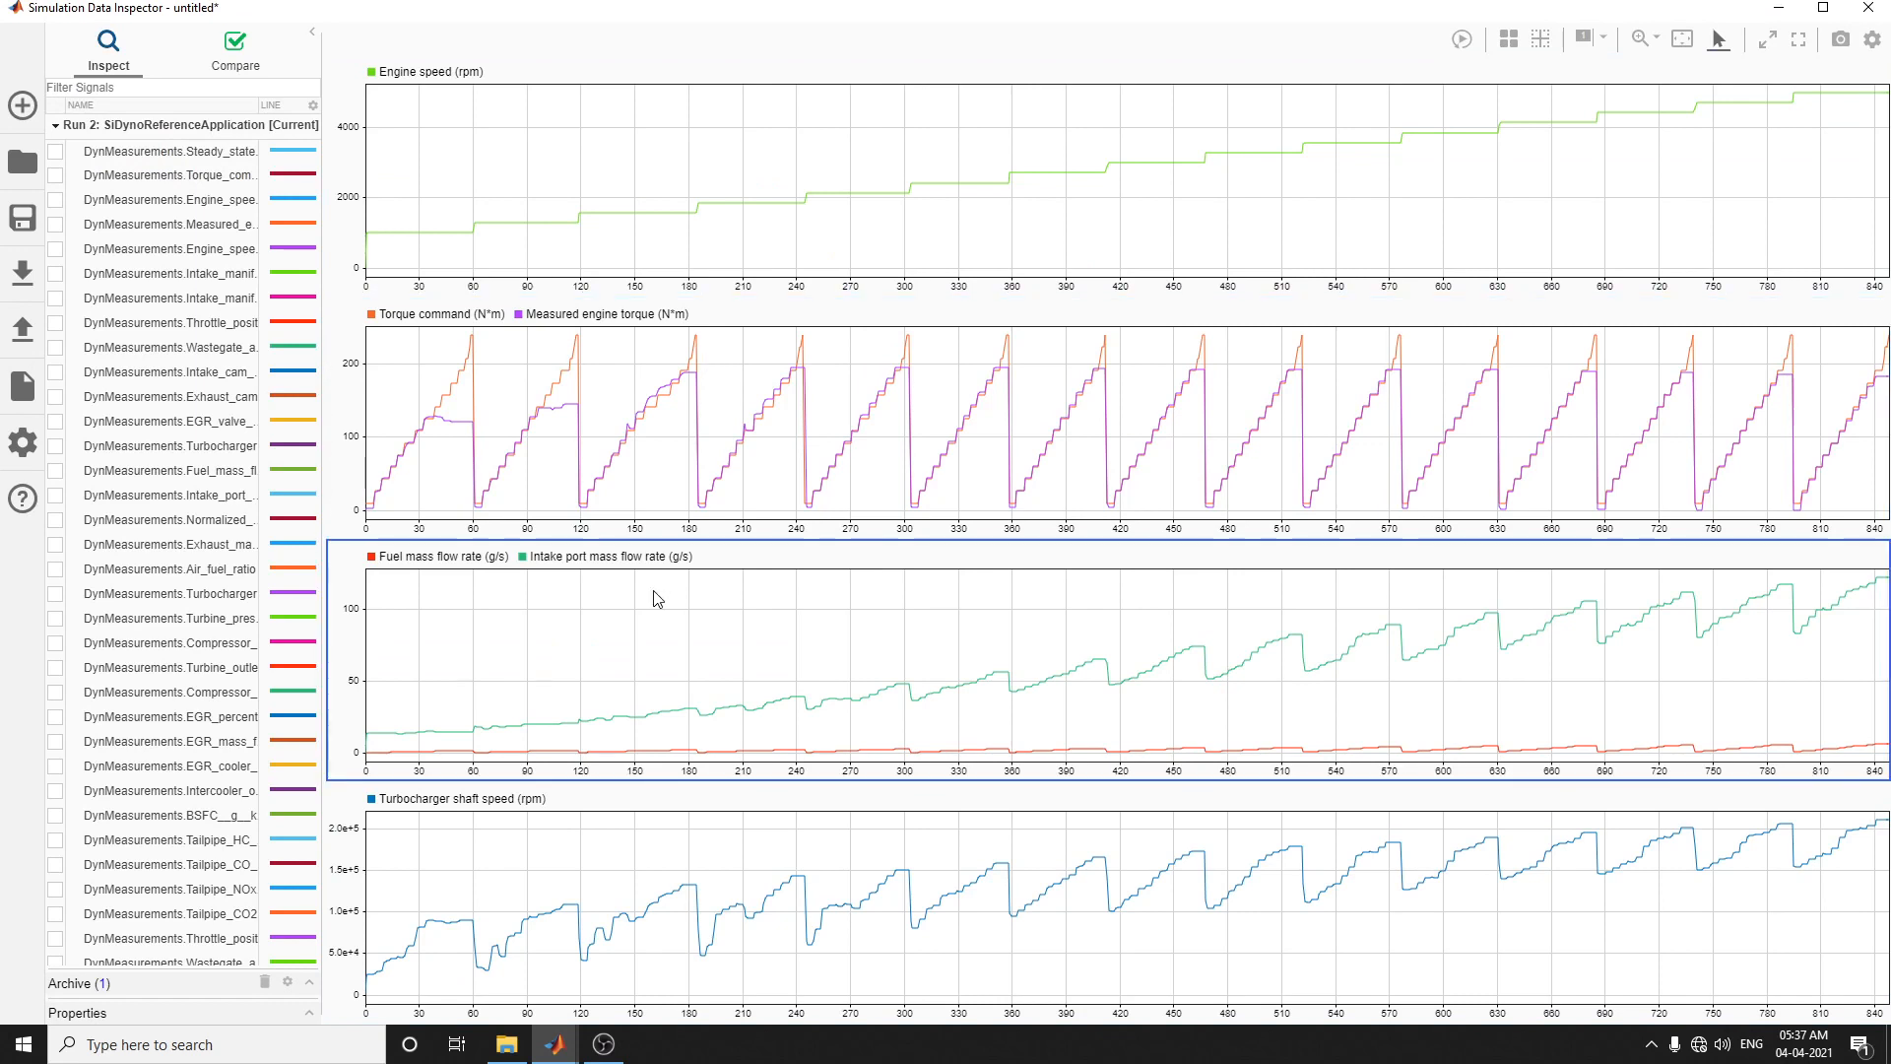
pyautogui.click(671, 844)
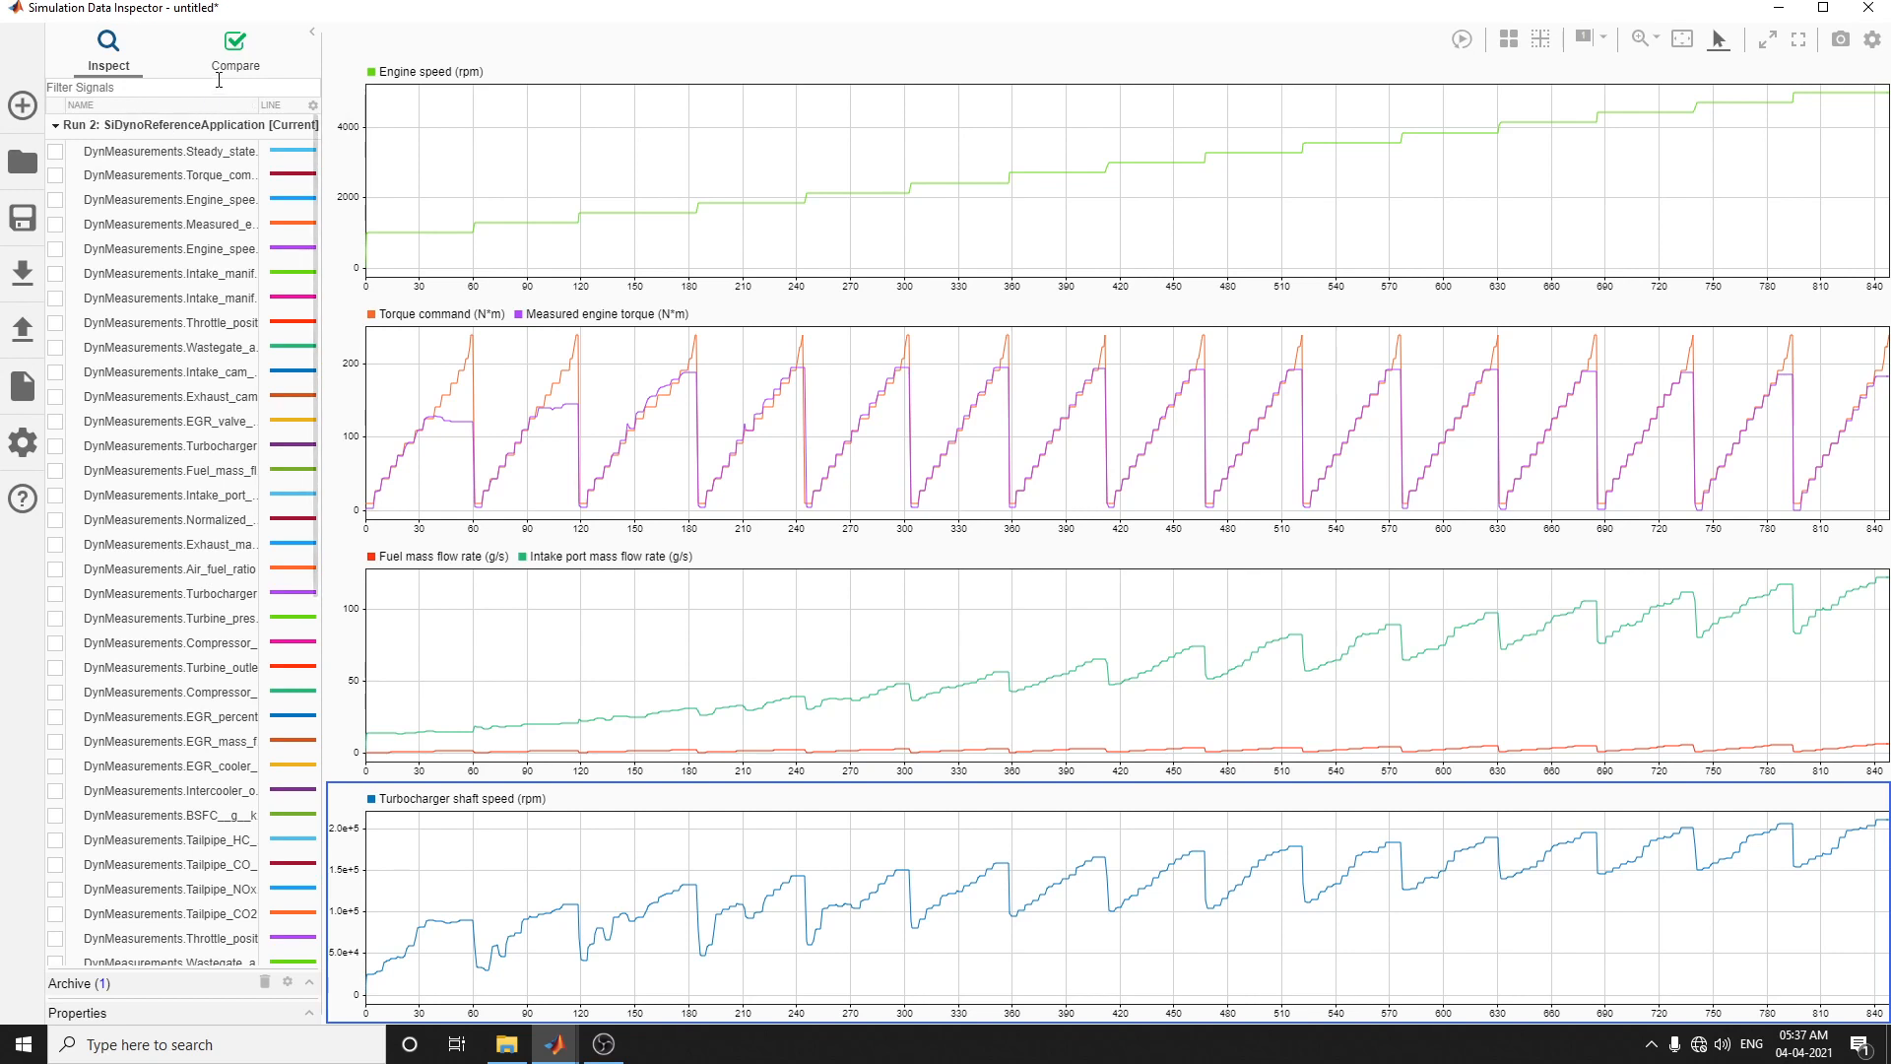
# Step: Add the Torque command and Turbocharger shaft speed signals from the first Dynamometer Results run to the engine speed plot
pyautogui.click(540, 132)
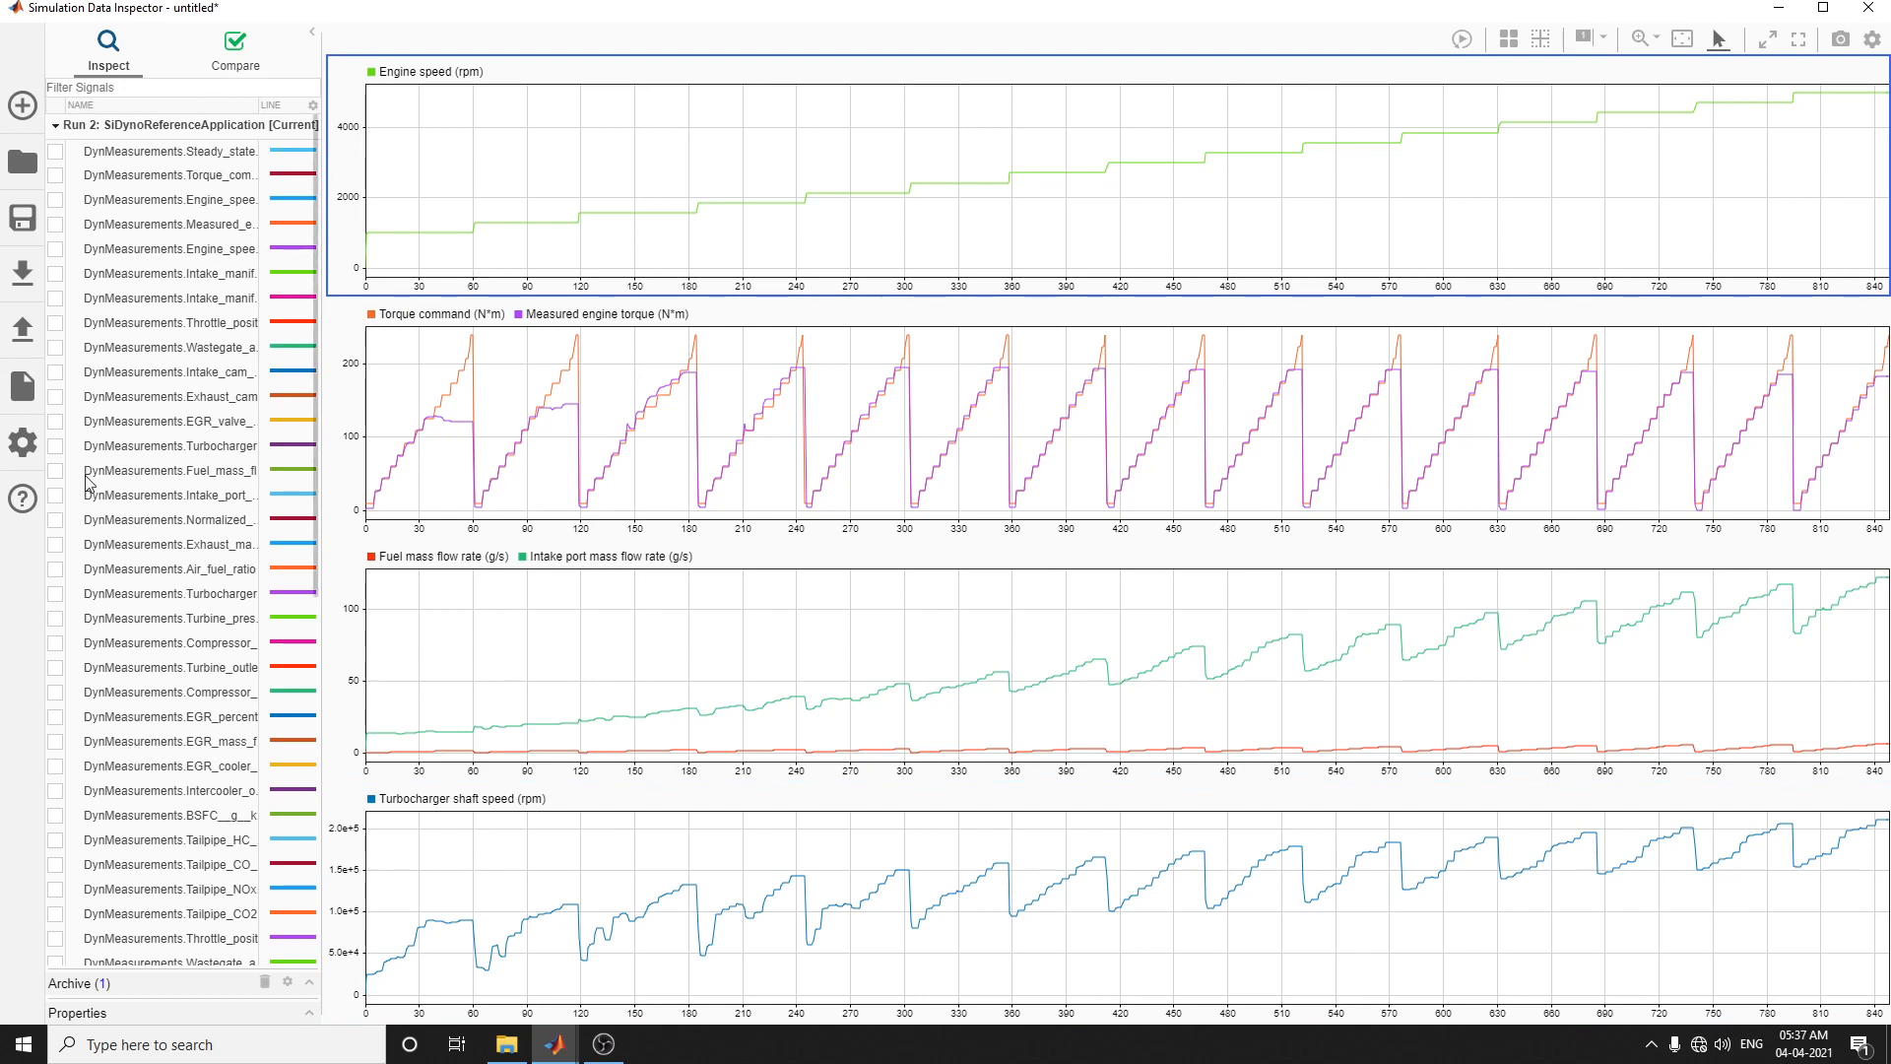
pyautogui.scroll(-9, 108, 551)
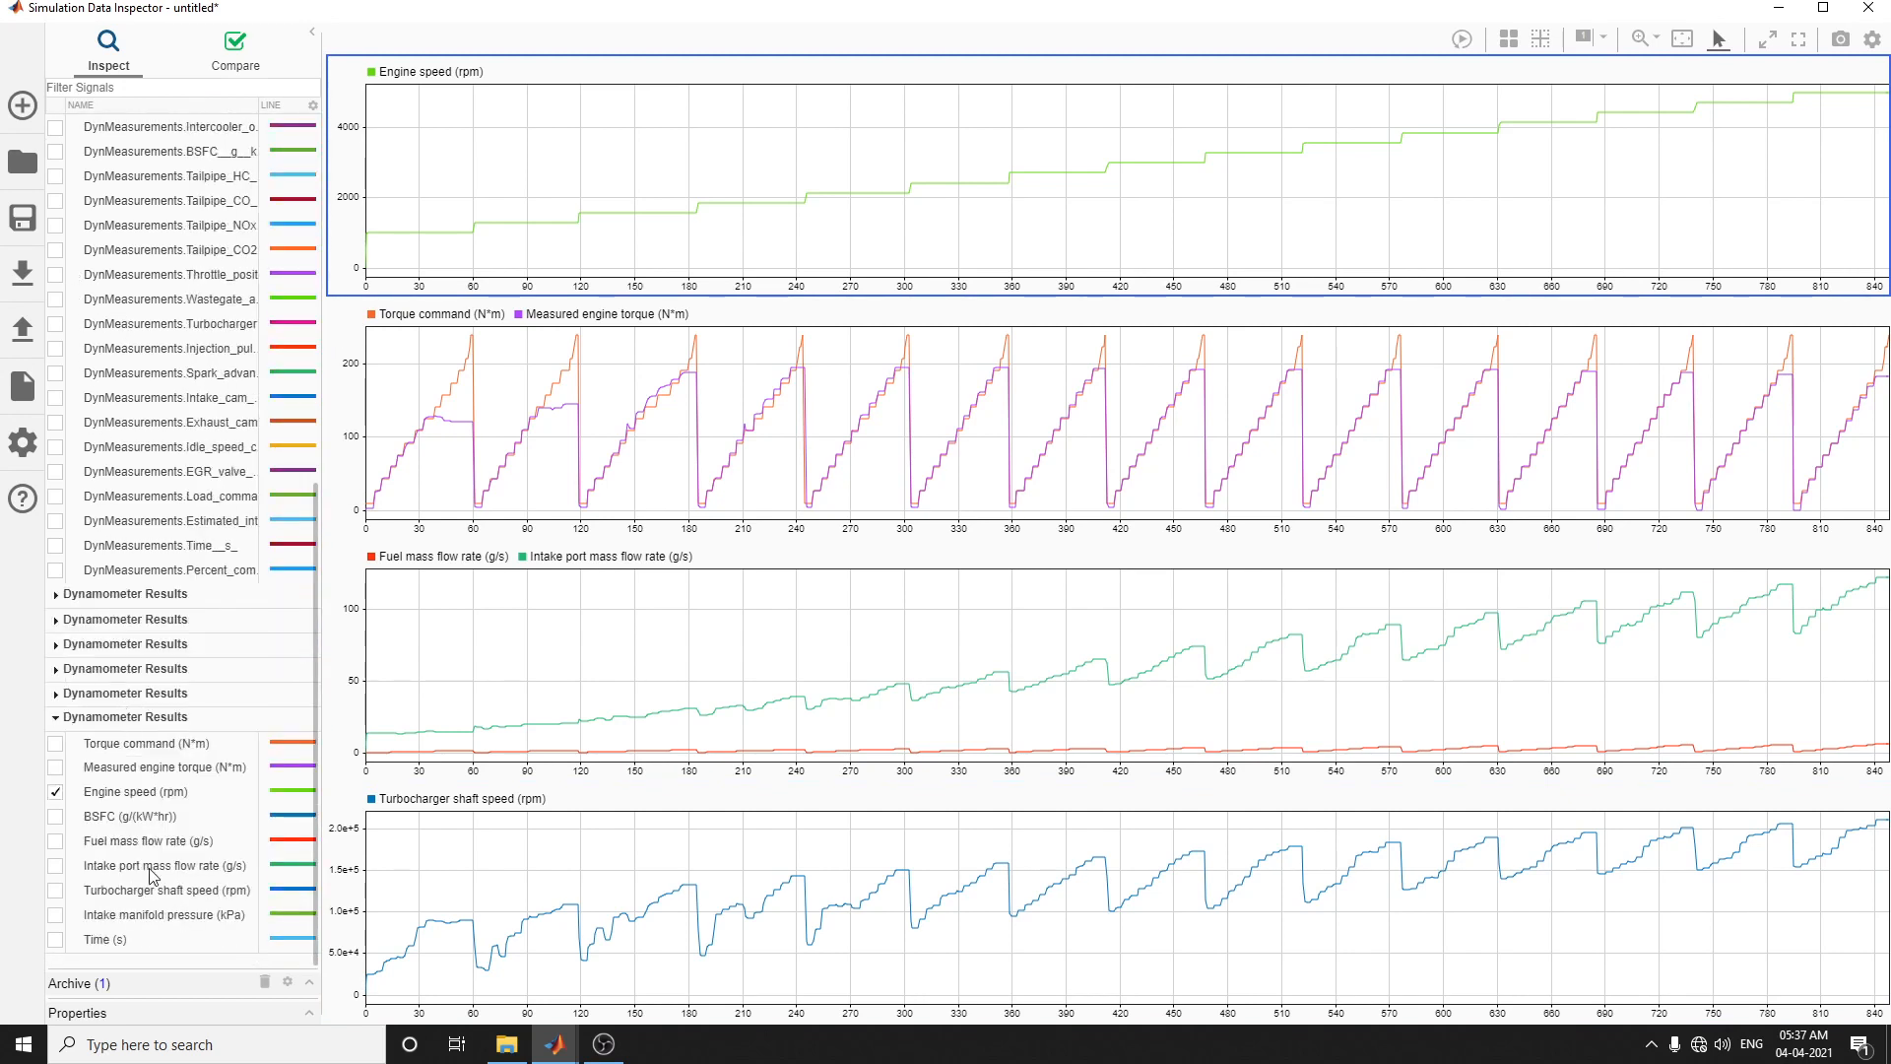
pyautogui.click(55, 594)
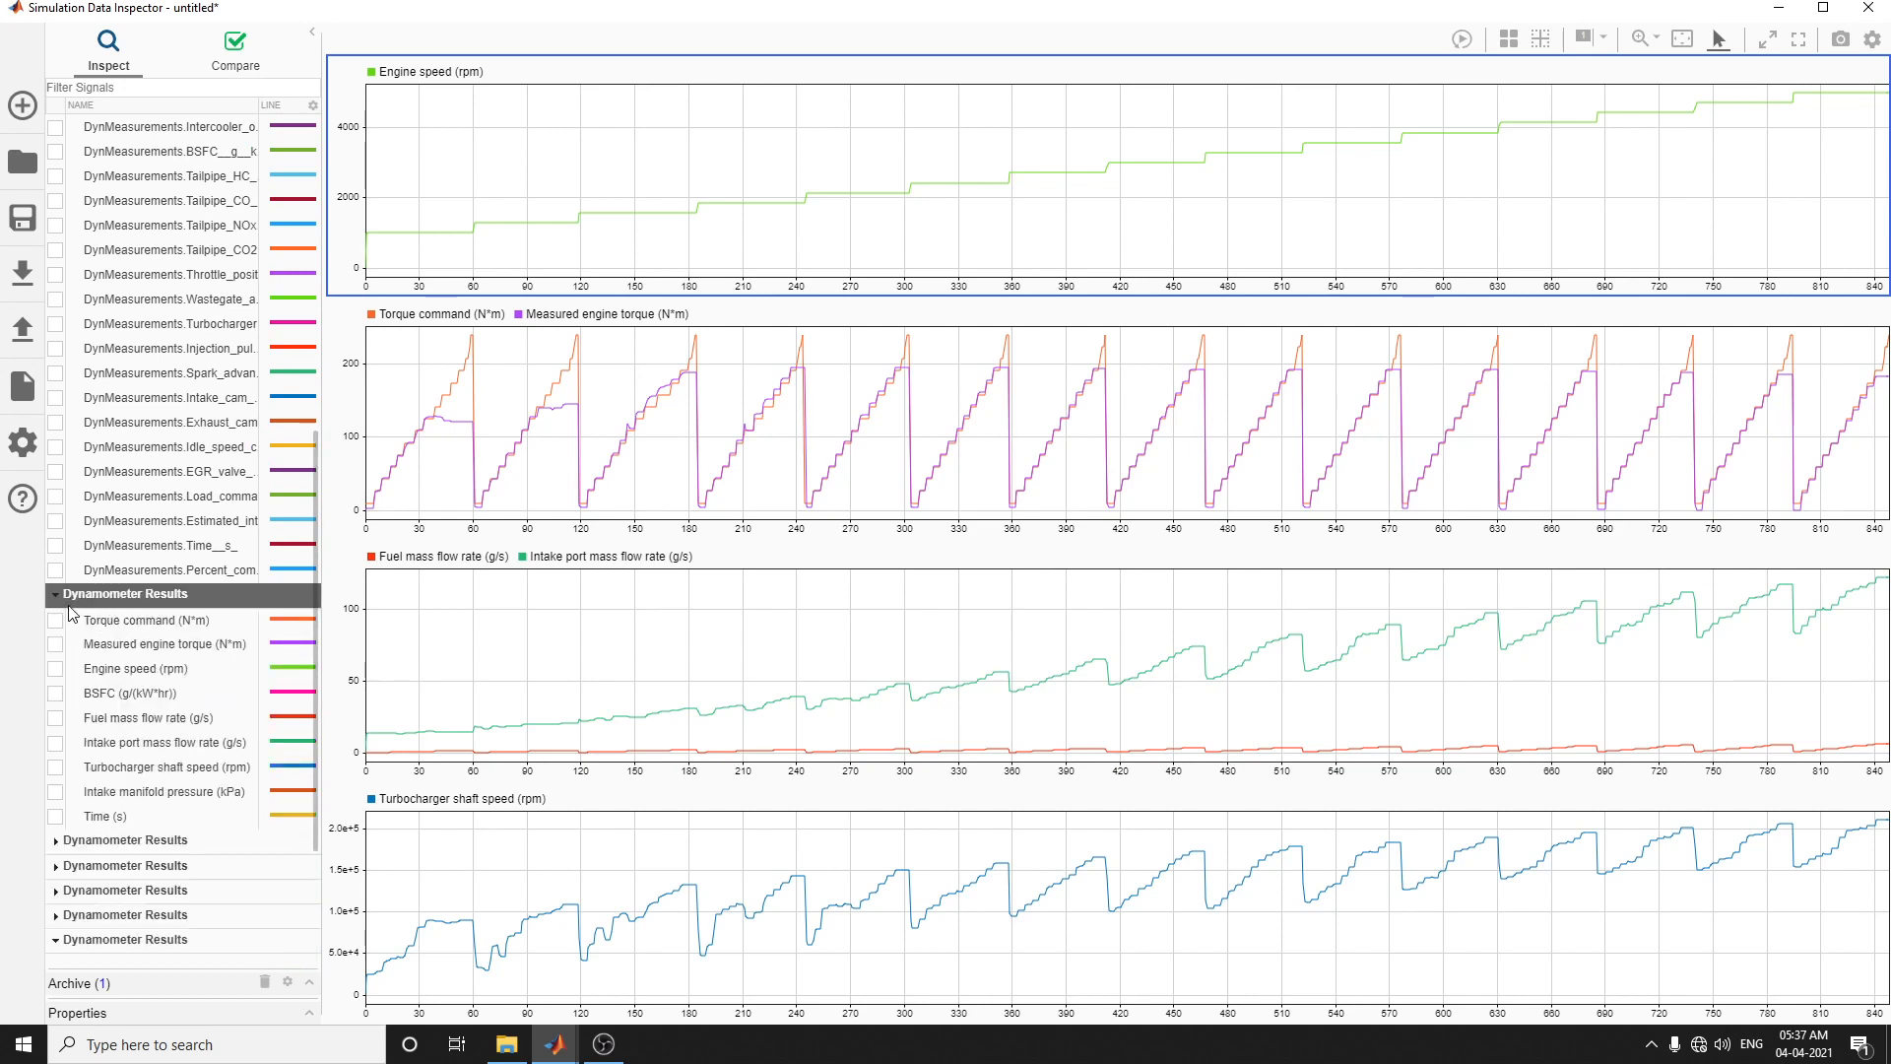
pyautogui.click(55, 621)
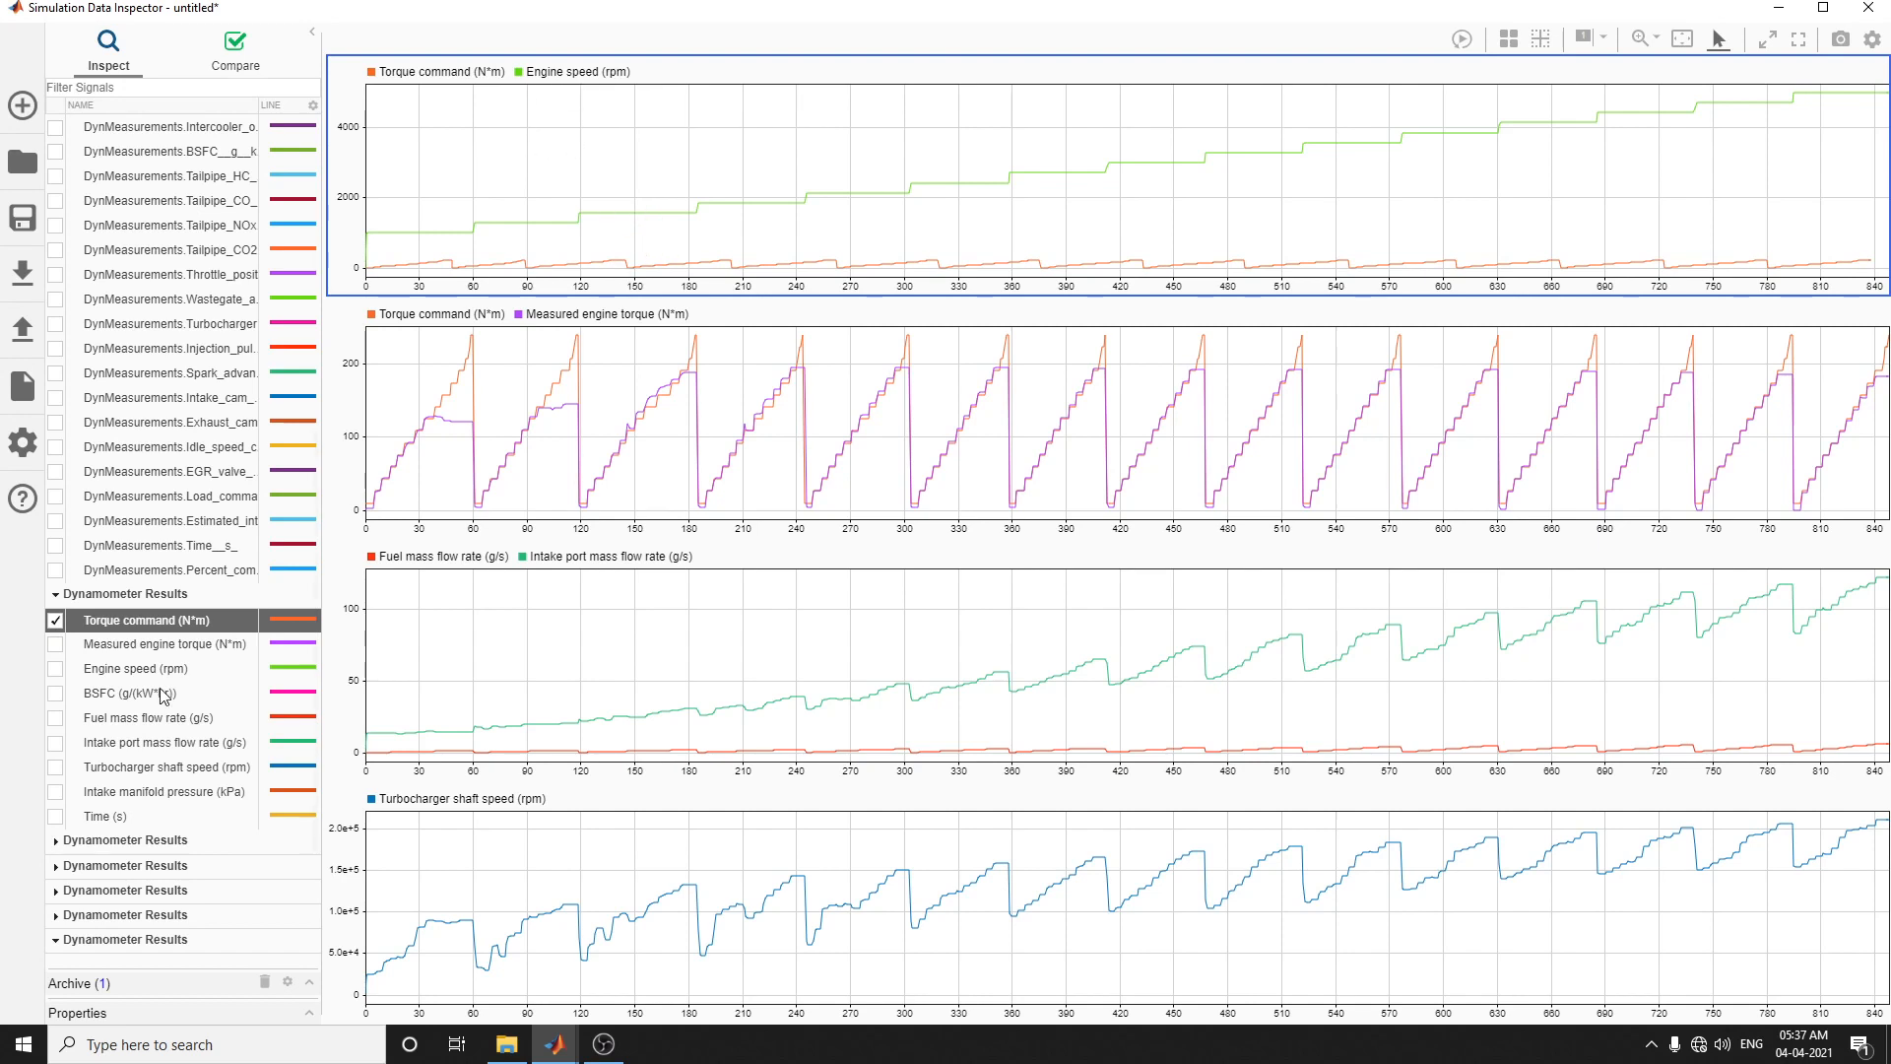
pyautogui.click(55, 767)
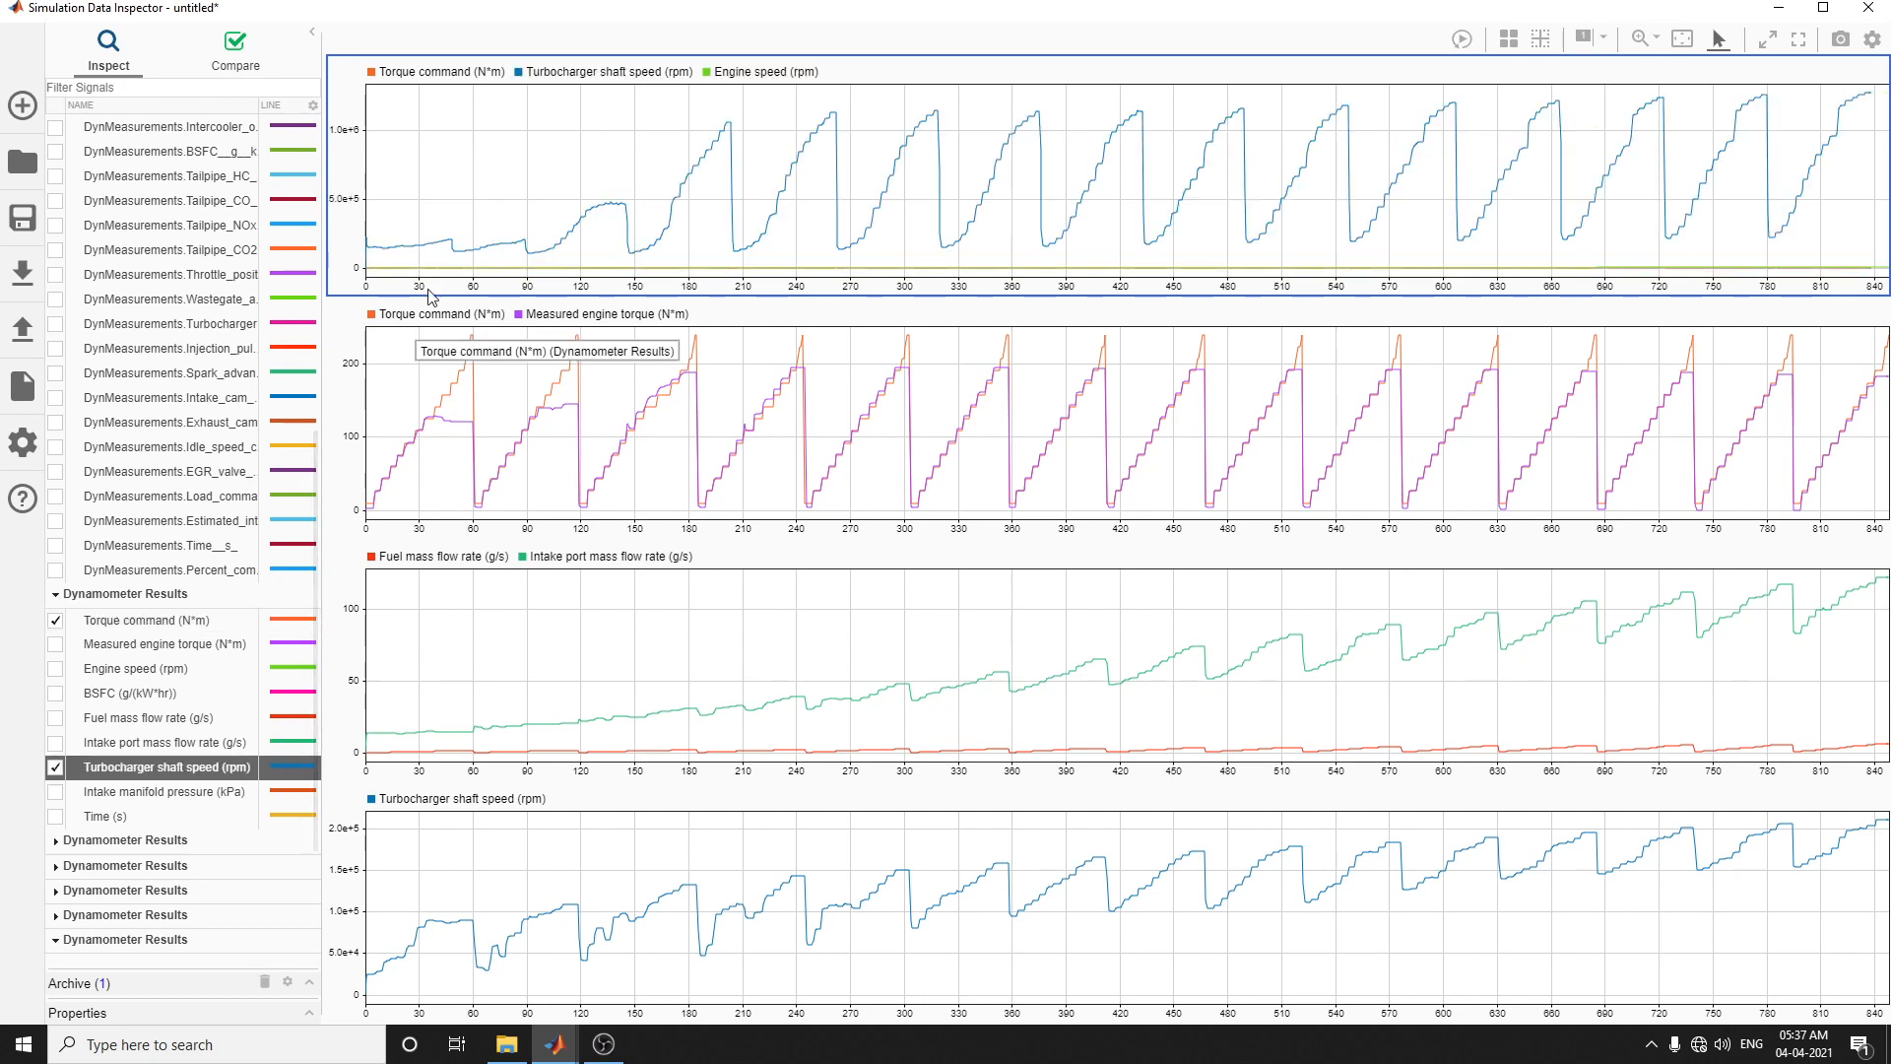
# Step: Add the DynMeasurements idle speed control torque command signal to the fuel and intake port mass flow rate plot
pyautogui.click(674, 340)
pyautogui.click(661, 619)
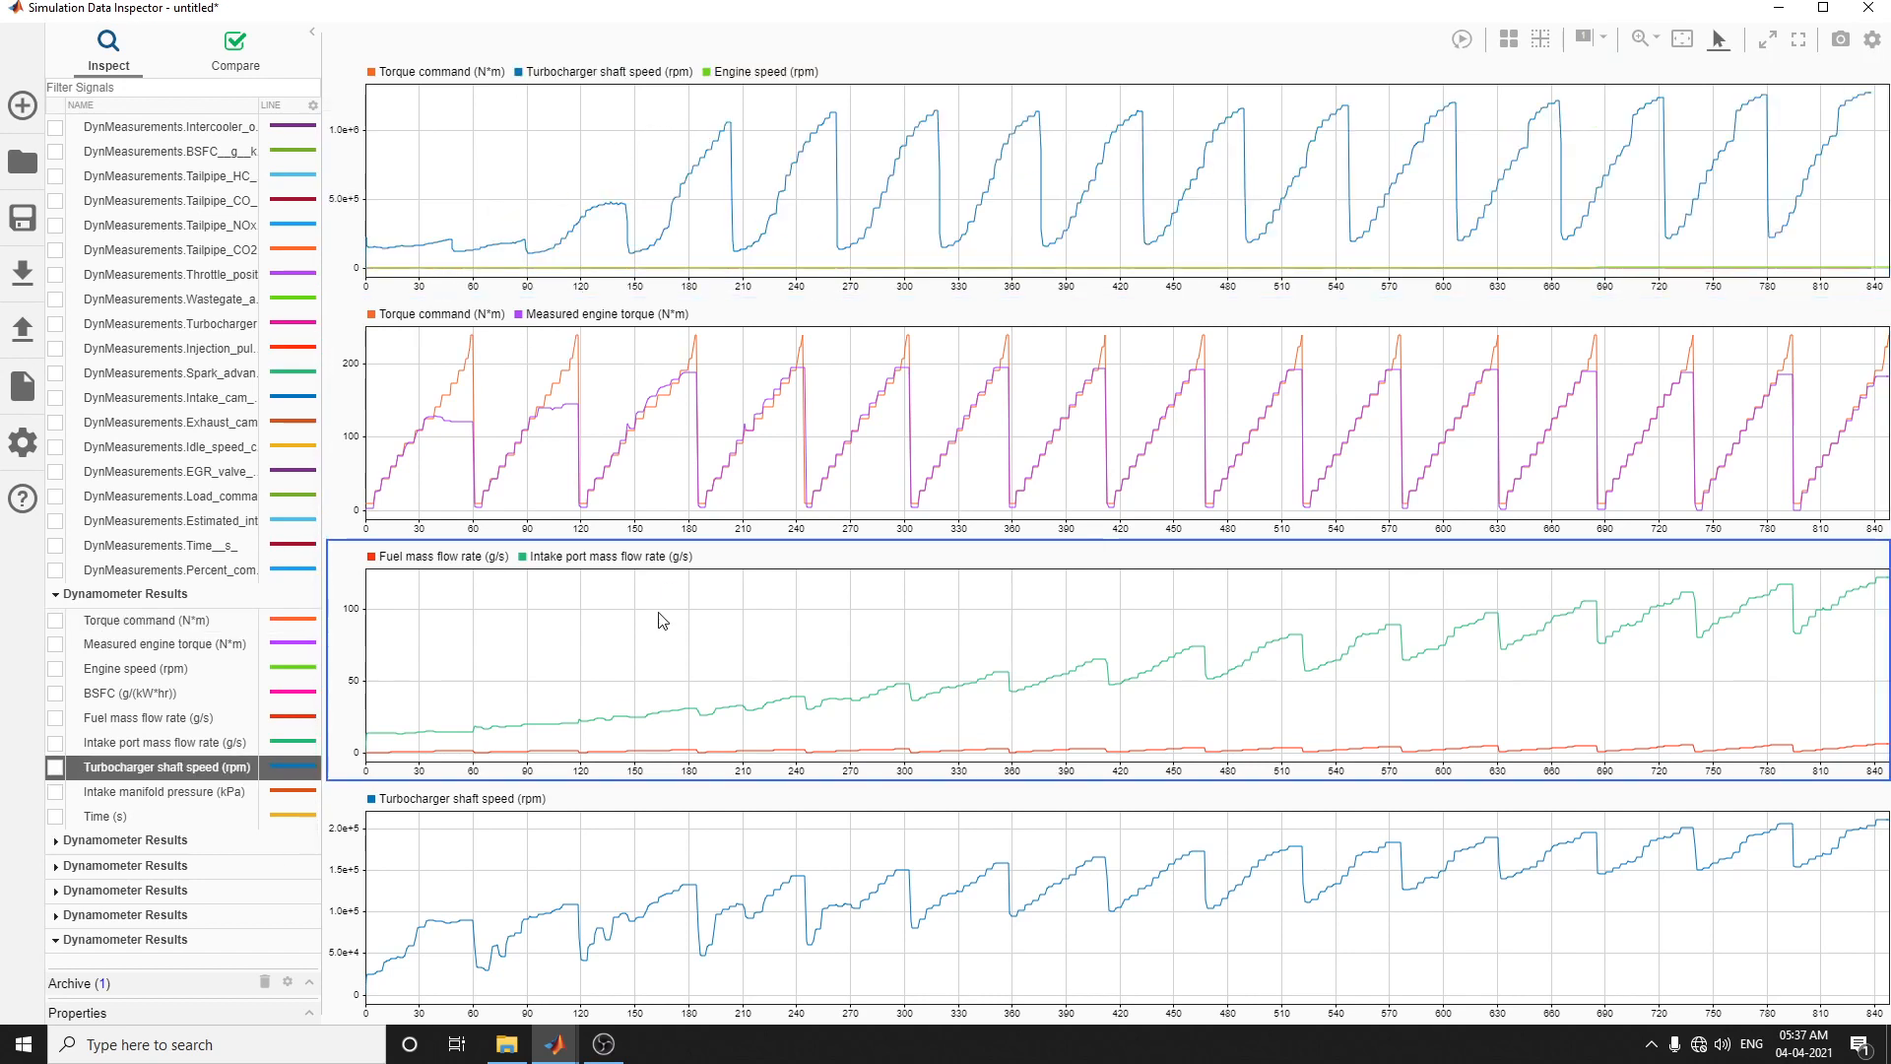
pyautogui.click(77, 648)
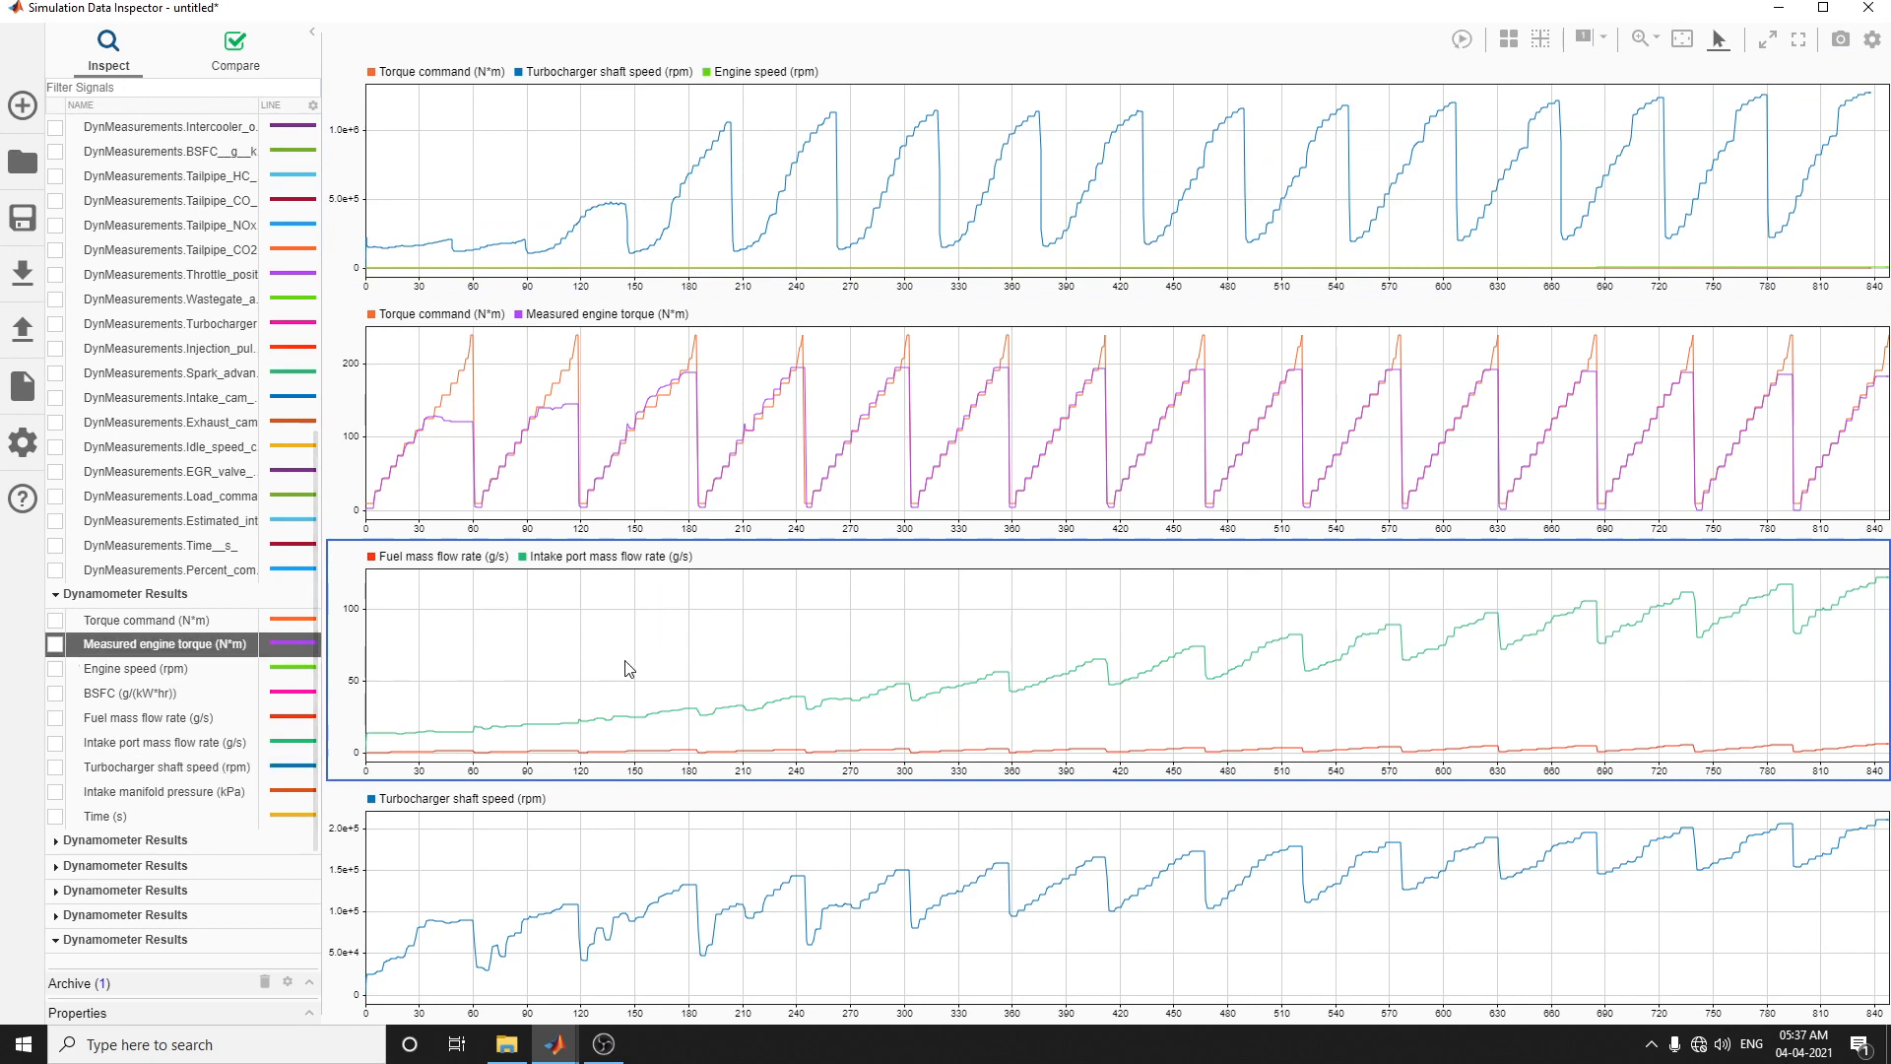
pyautogui.click(56, 446)
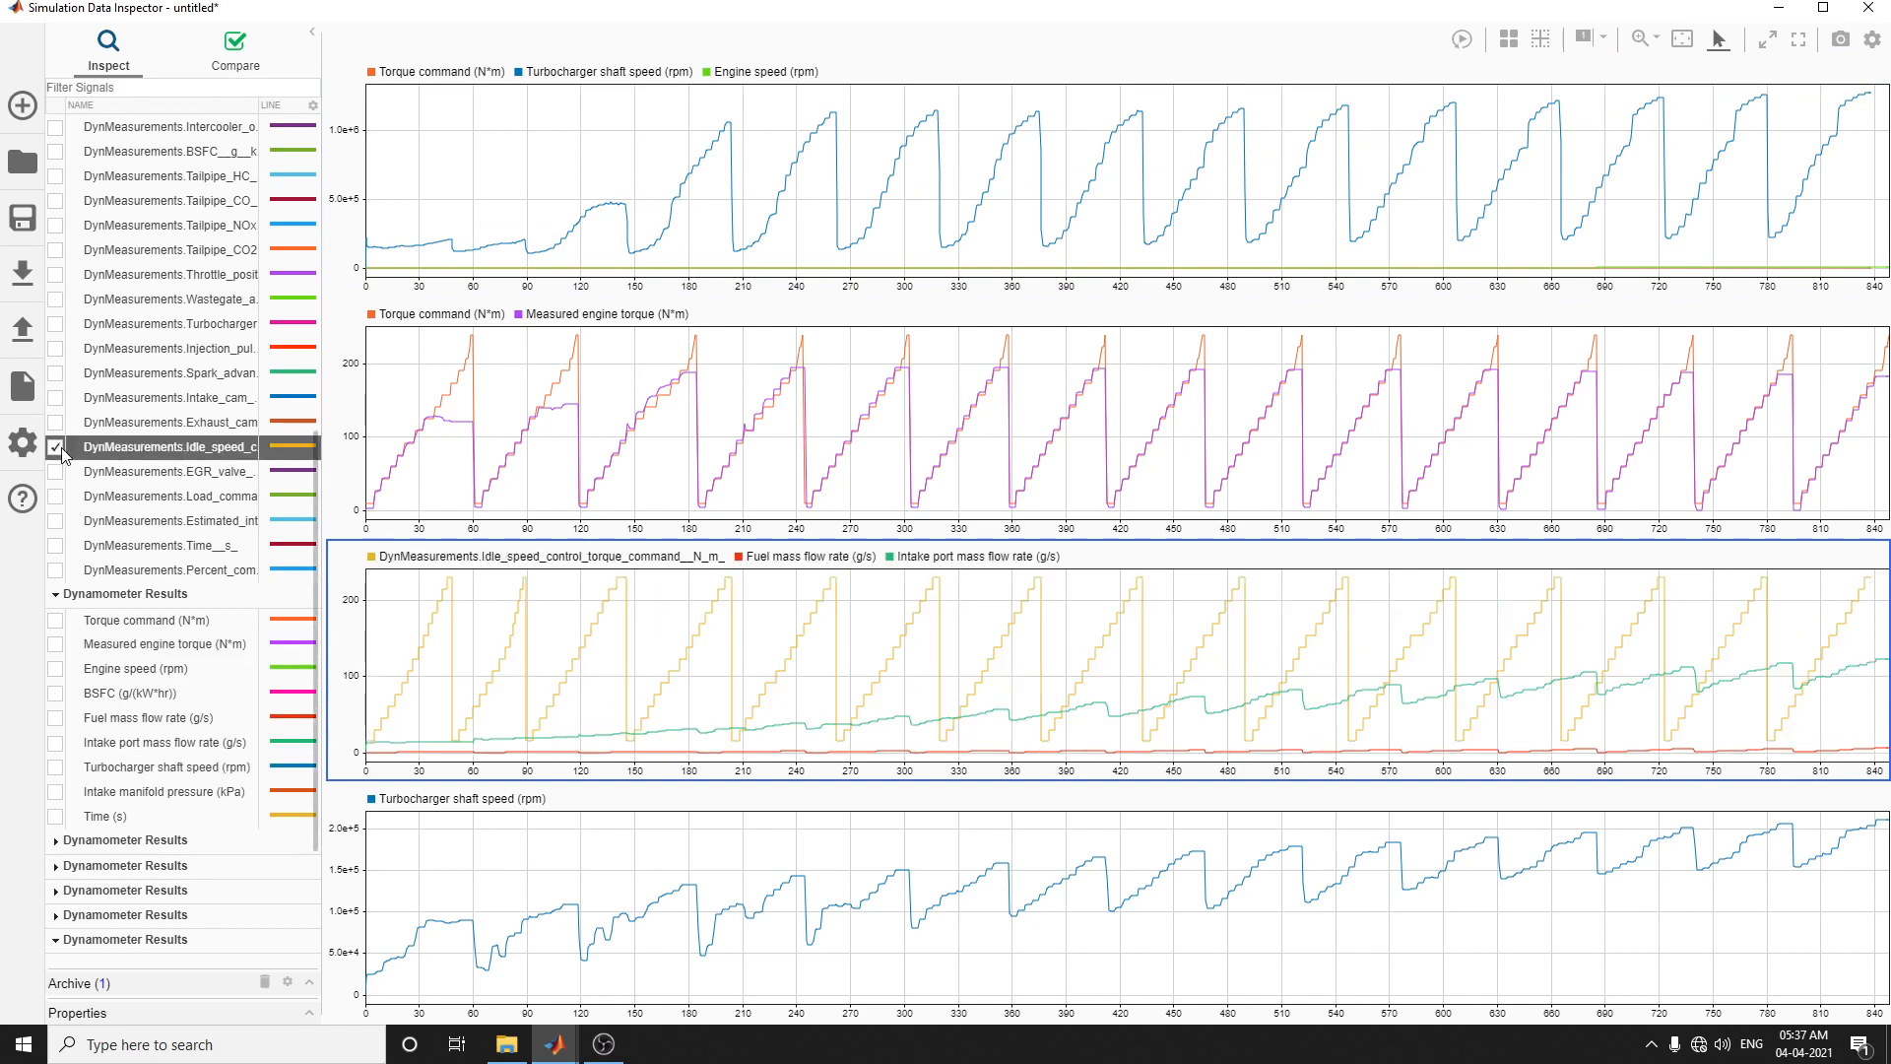
# Step: With the turbocharger shaft speed plot active, expand the fifth Dynamometer Results run and highlight its Torque command signal
pyautogui.click(703, 884)
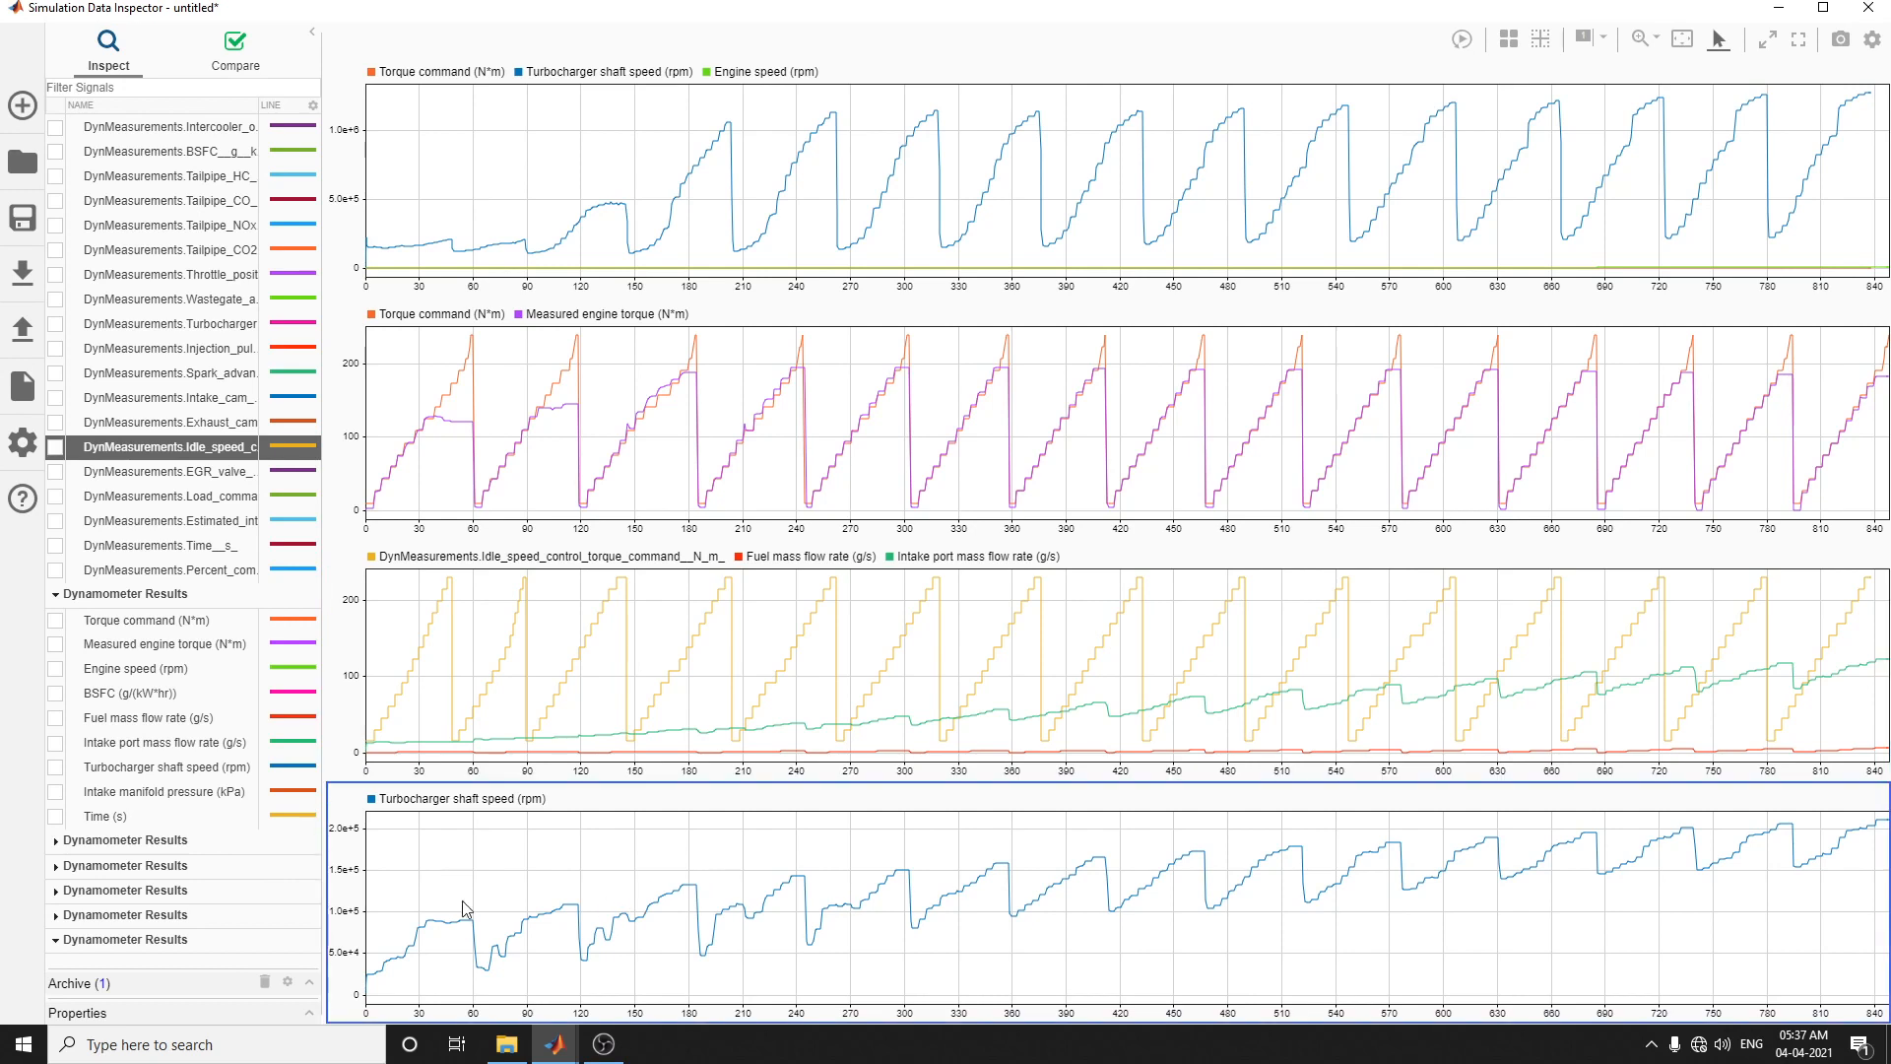
pyautogui.click(58, 915)
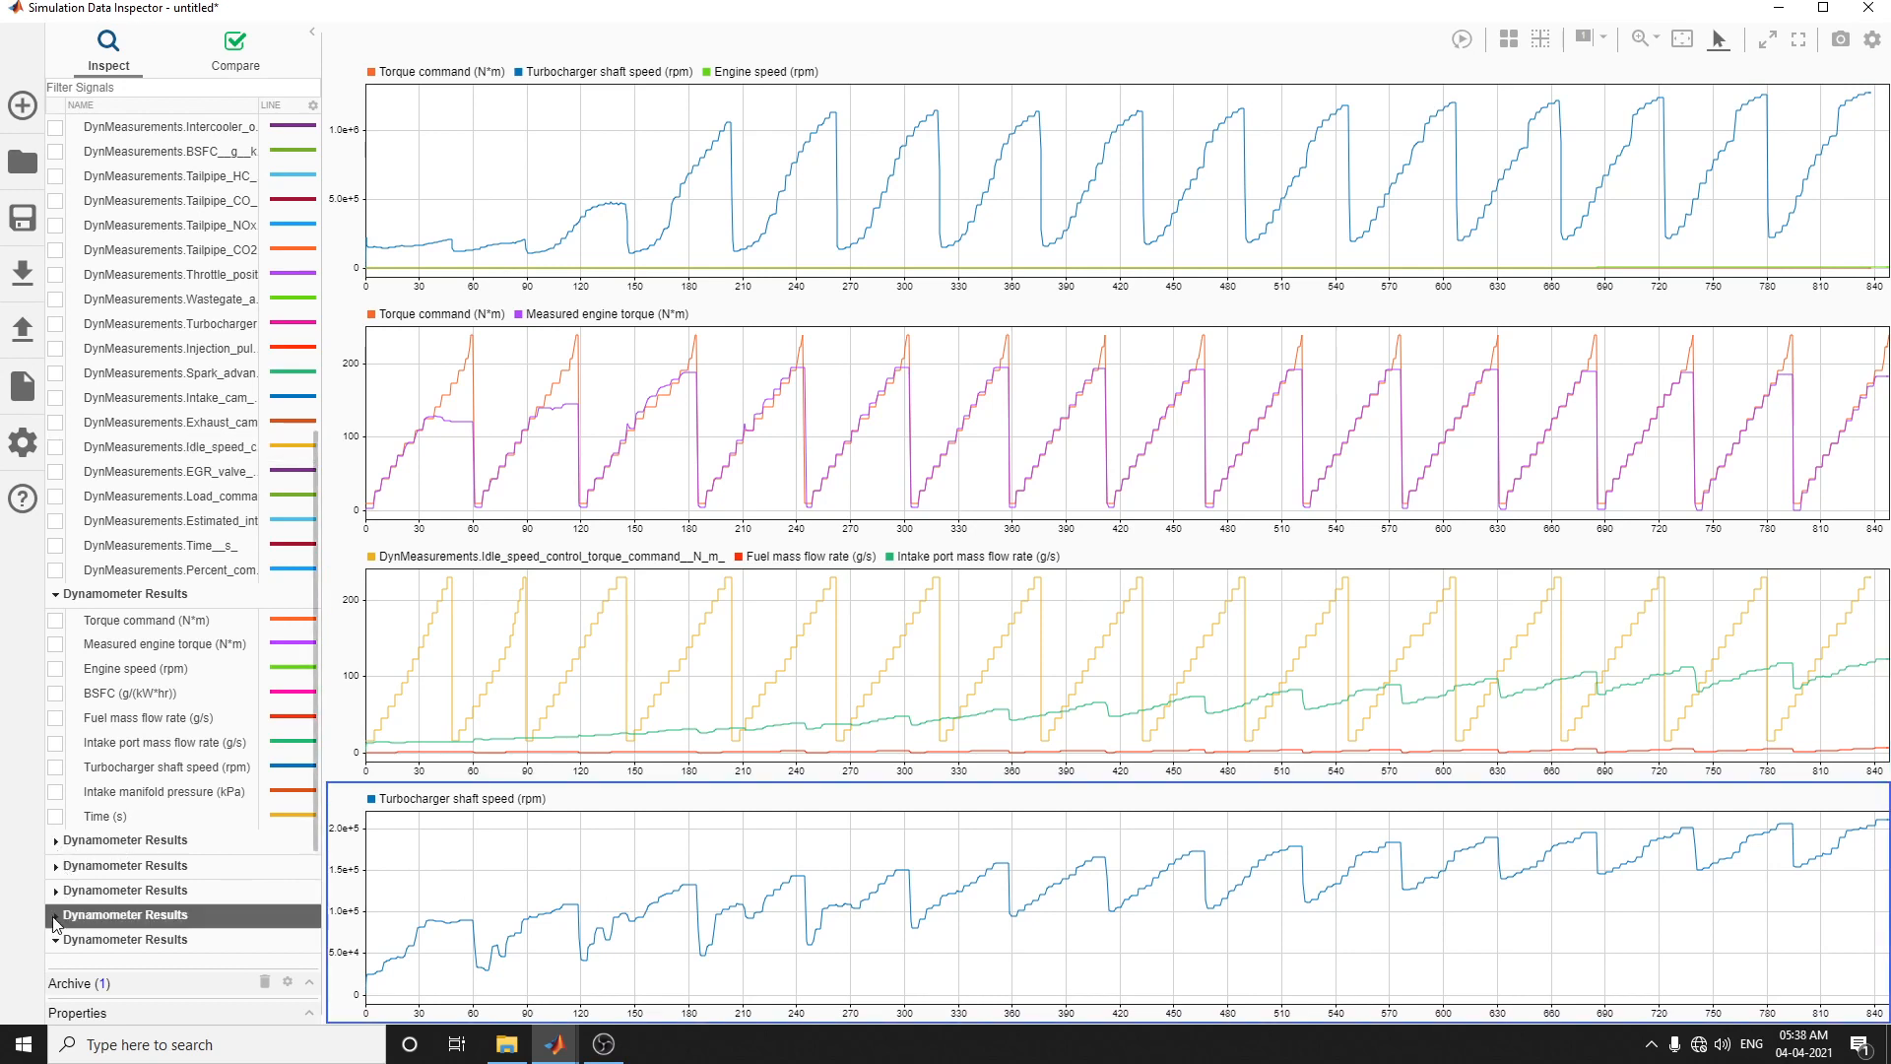
pyautogui.click(98, 944)
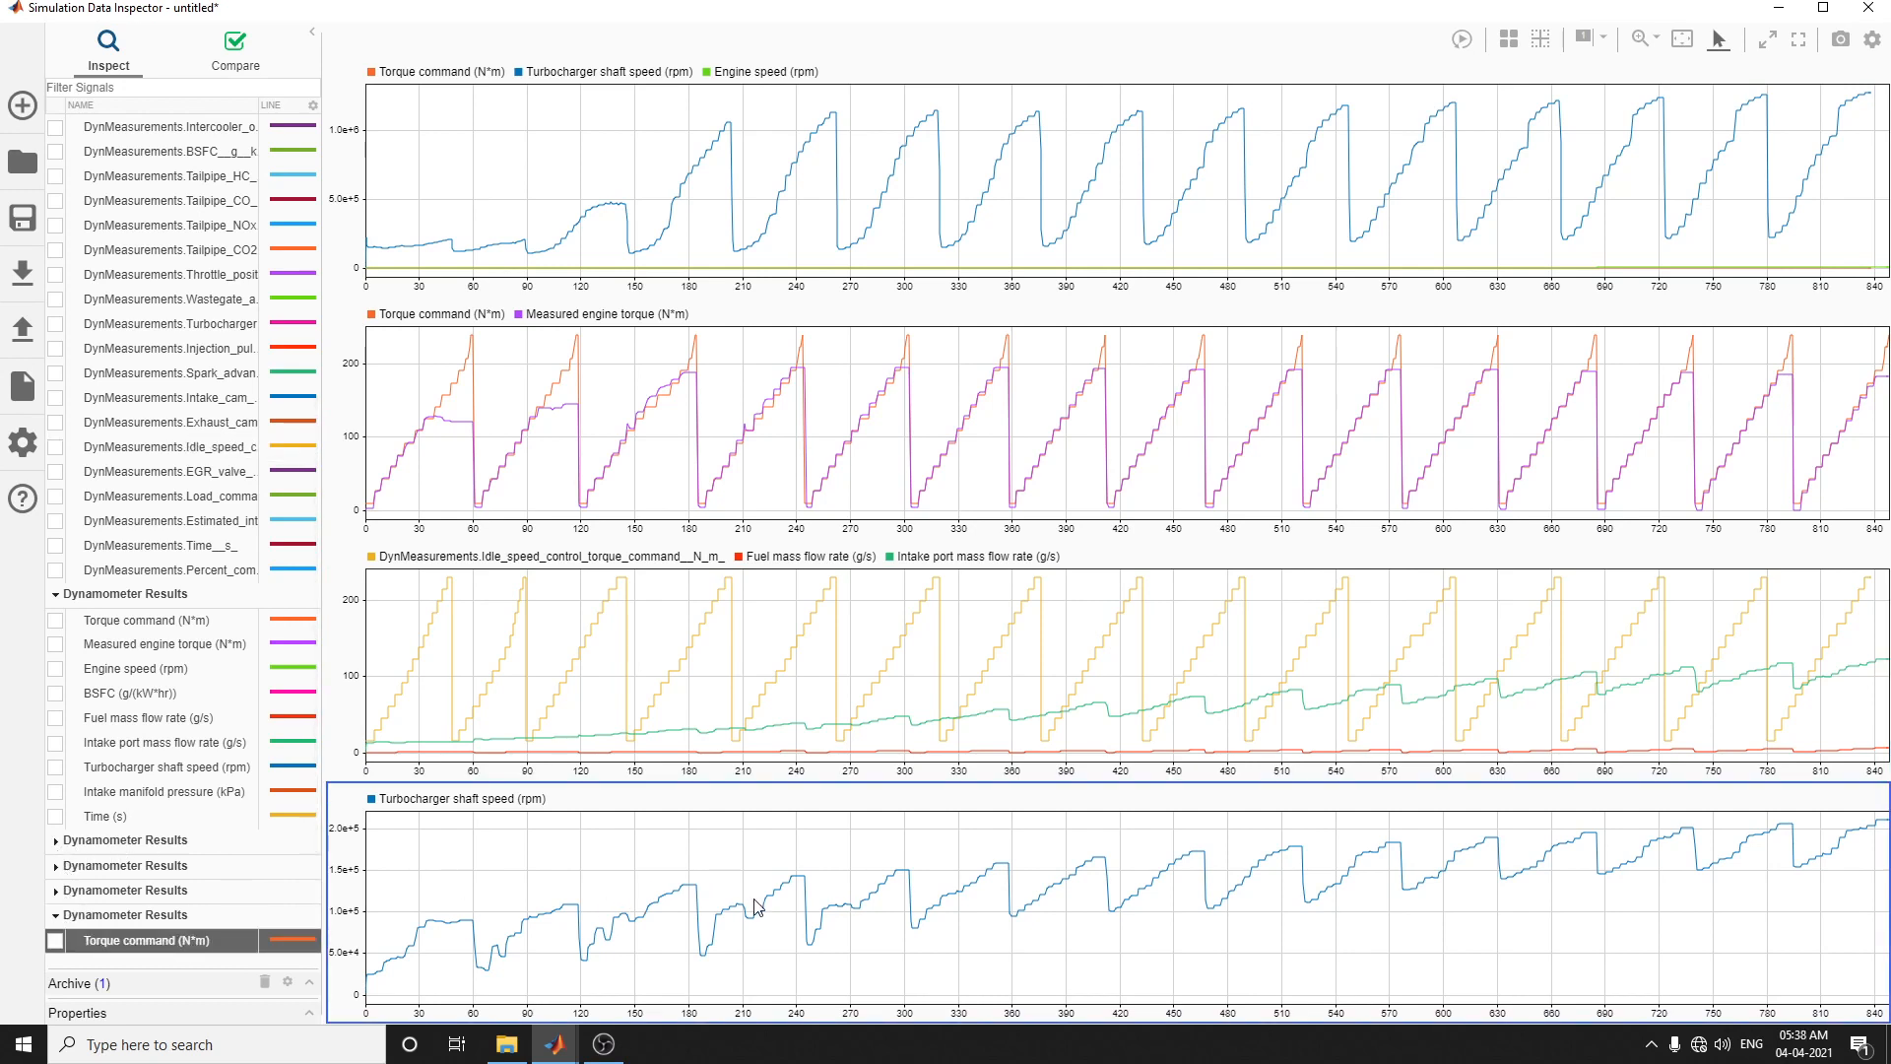
# Step: Add the Turbocharger shaft speed signal from the first Dynamometer Results run to the turbocharger shaft speed plot
pyautogui.click(153, 769)
pyautogui.click(55, 767)
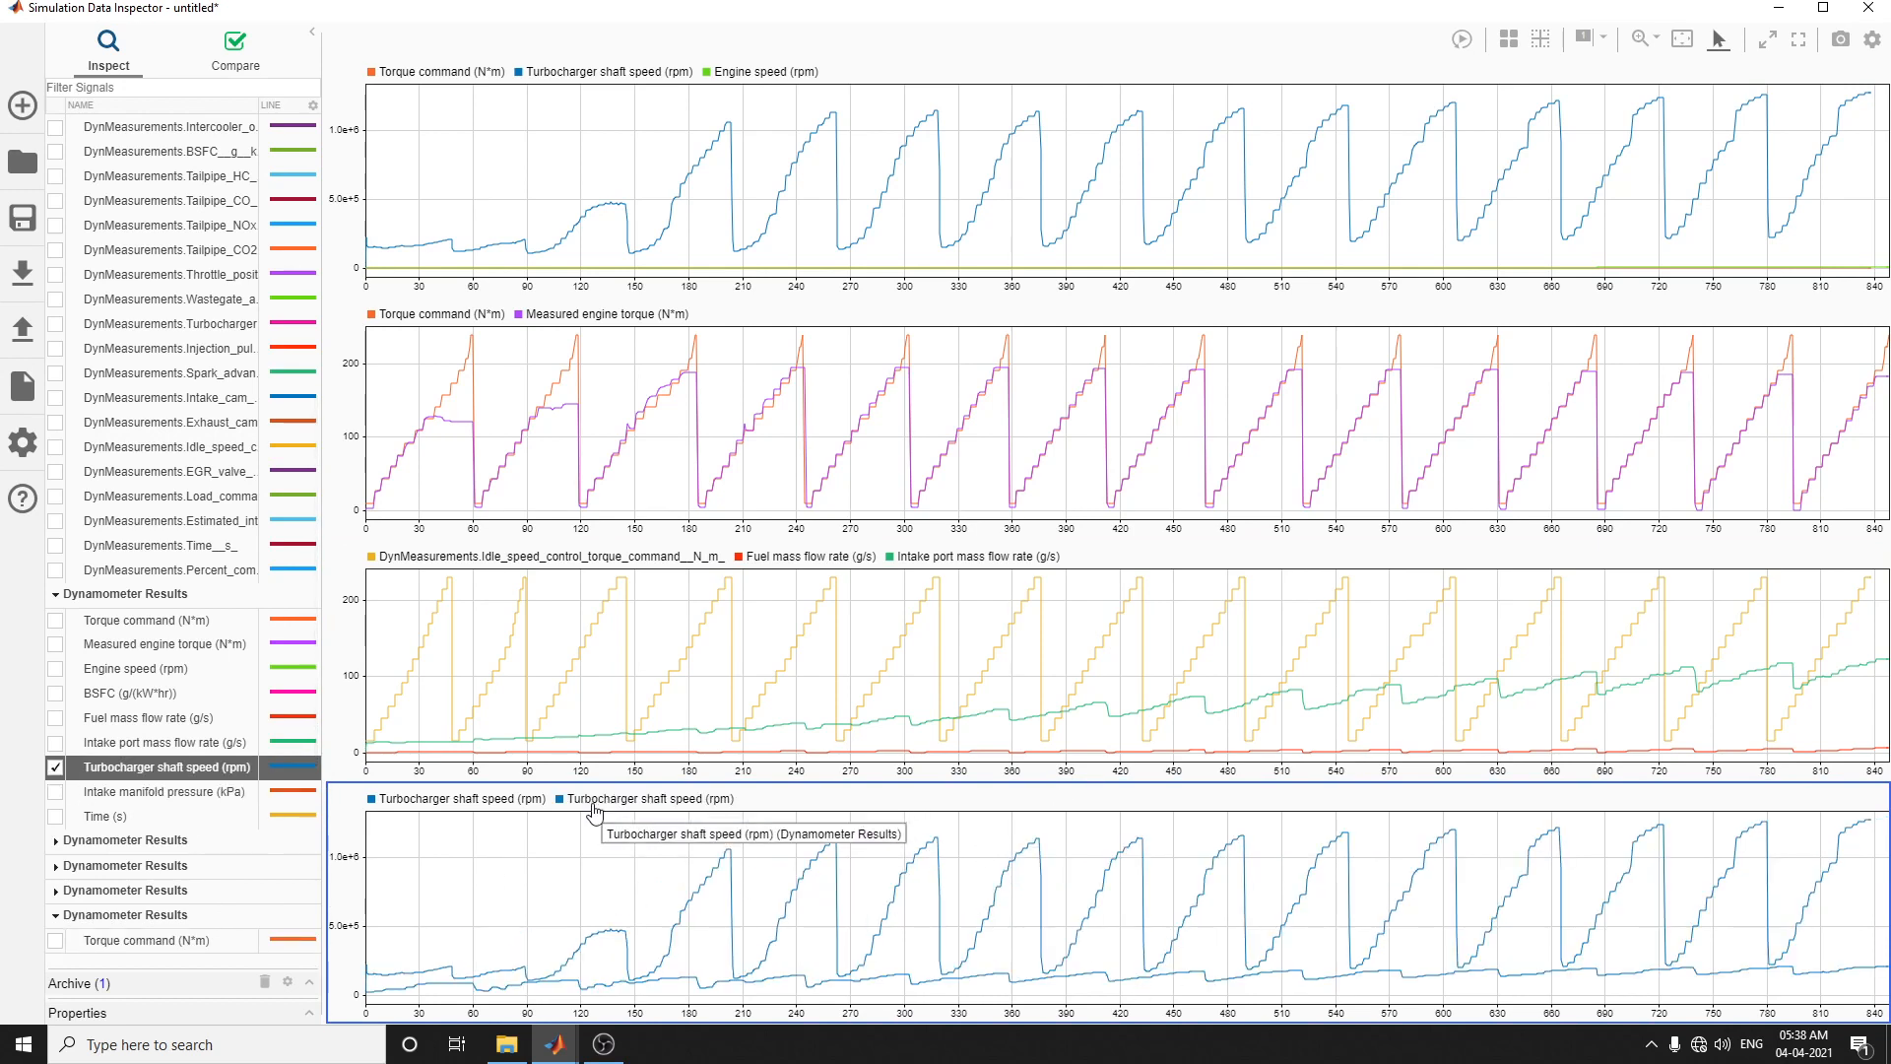
pyautogui.click(514, 647)
pyautogui.click(538, 449)
# Step: Add the DynMeasurements EGR valve area percent command and intake cam phase command signals to the engine speed plot
pyautogui.click(611, 225)
pyautogui.scroll(-3, 178, 492)
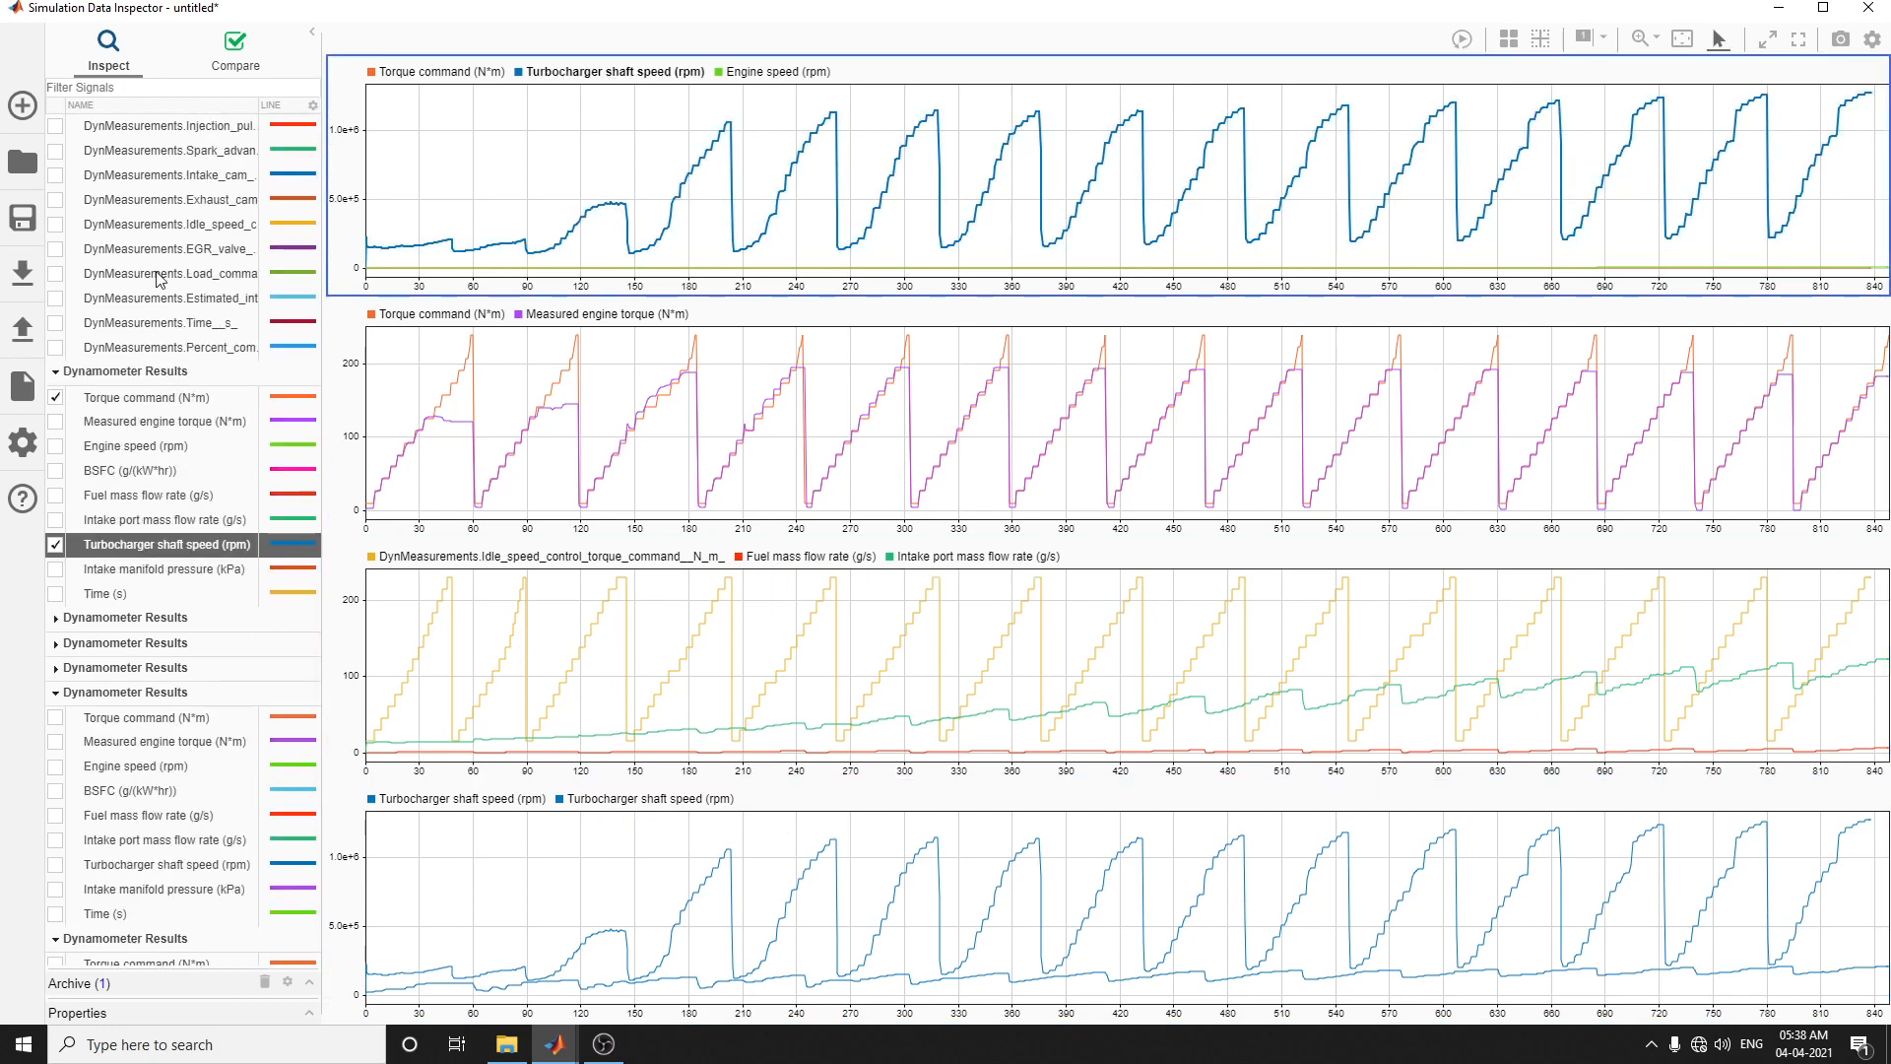
pyautogui.click(57, 252)
pyautogui.click(55, 175)
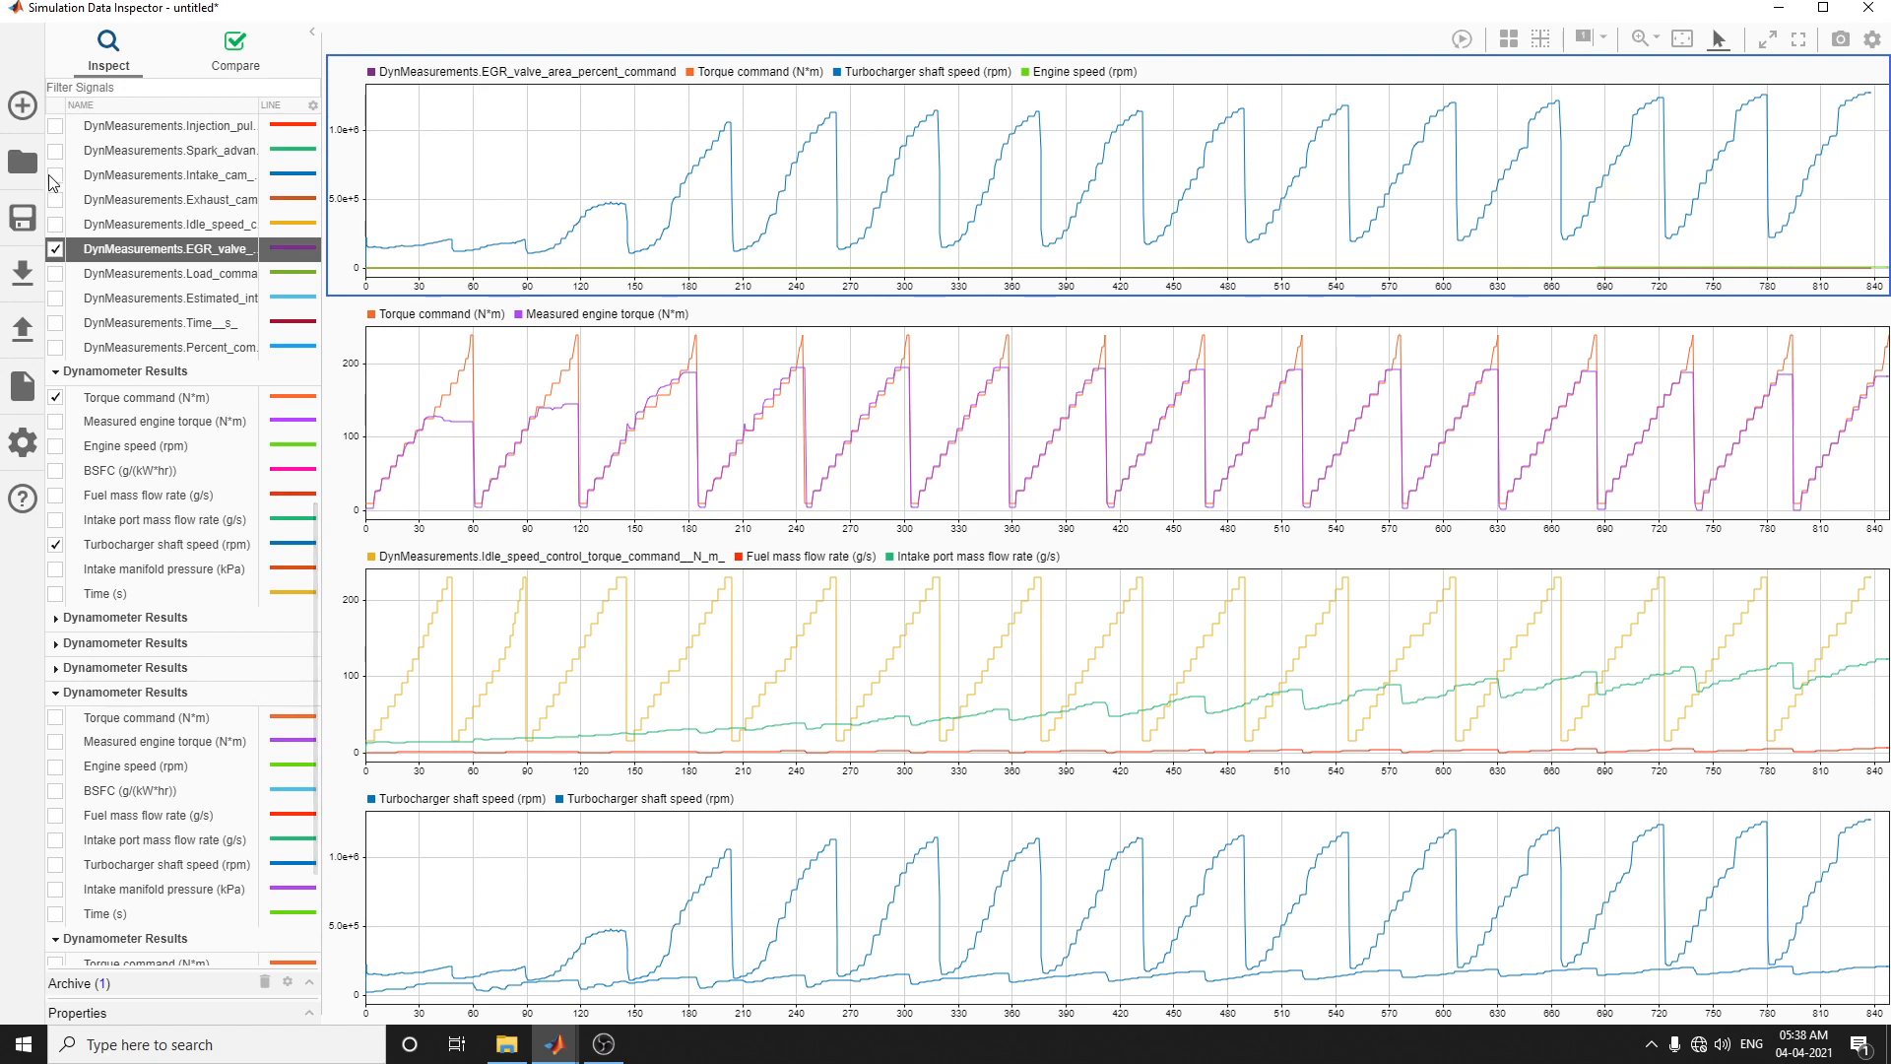
pyautogui.click(532, 382)
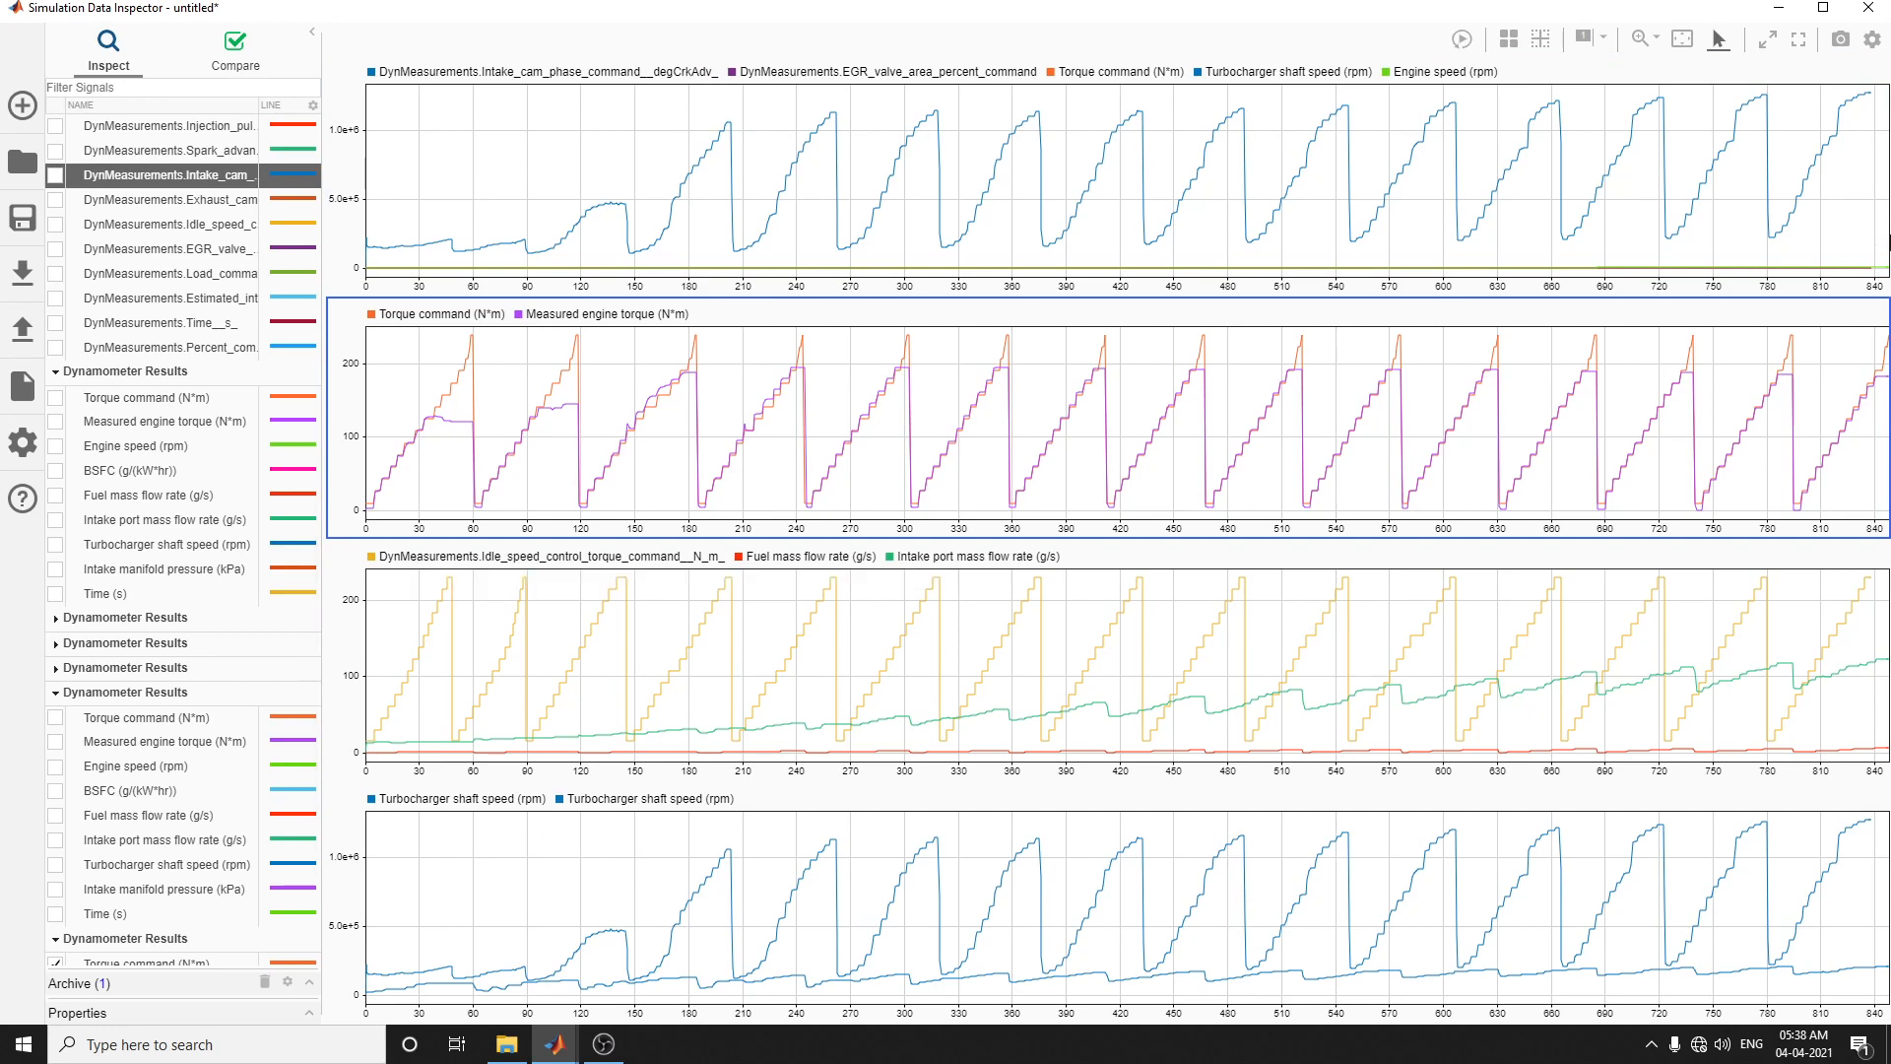
# Step: Close the Simulation Data Inspector and the steady-state figure, and execute the Model Predictive Control Plant Model experiment
pyautogui.click(1867, 8)
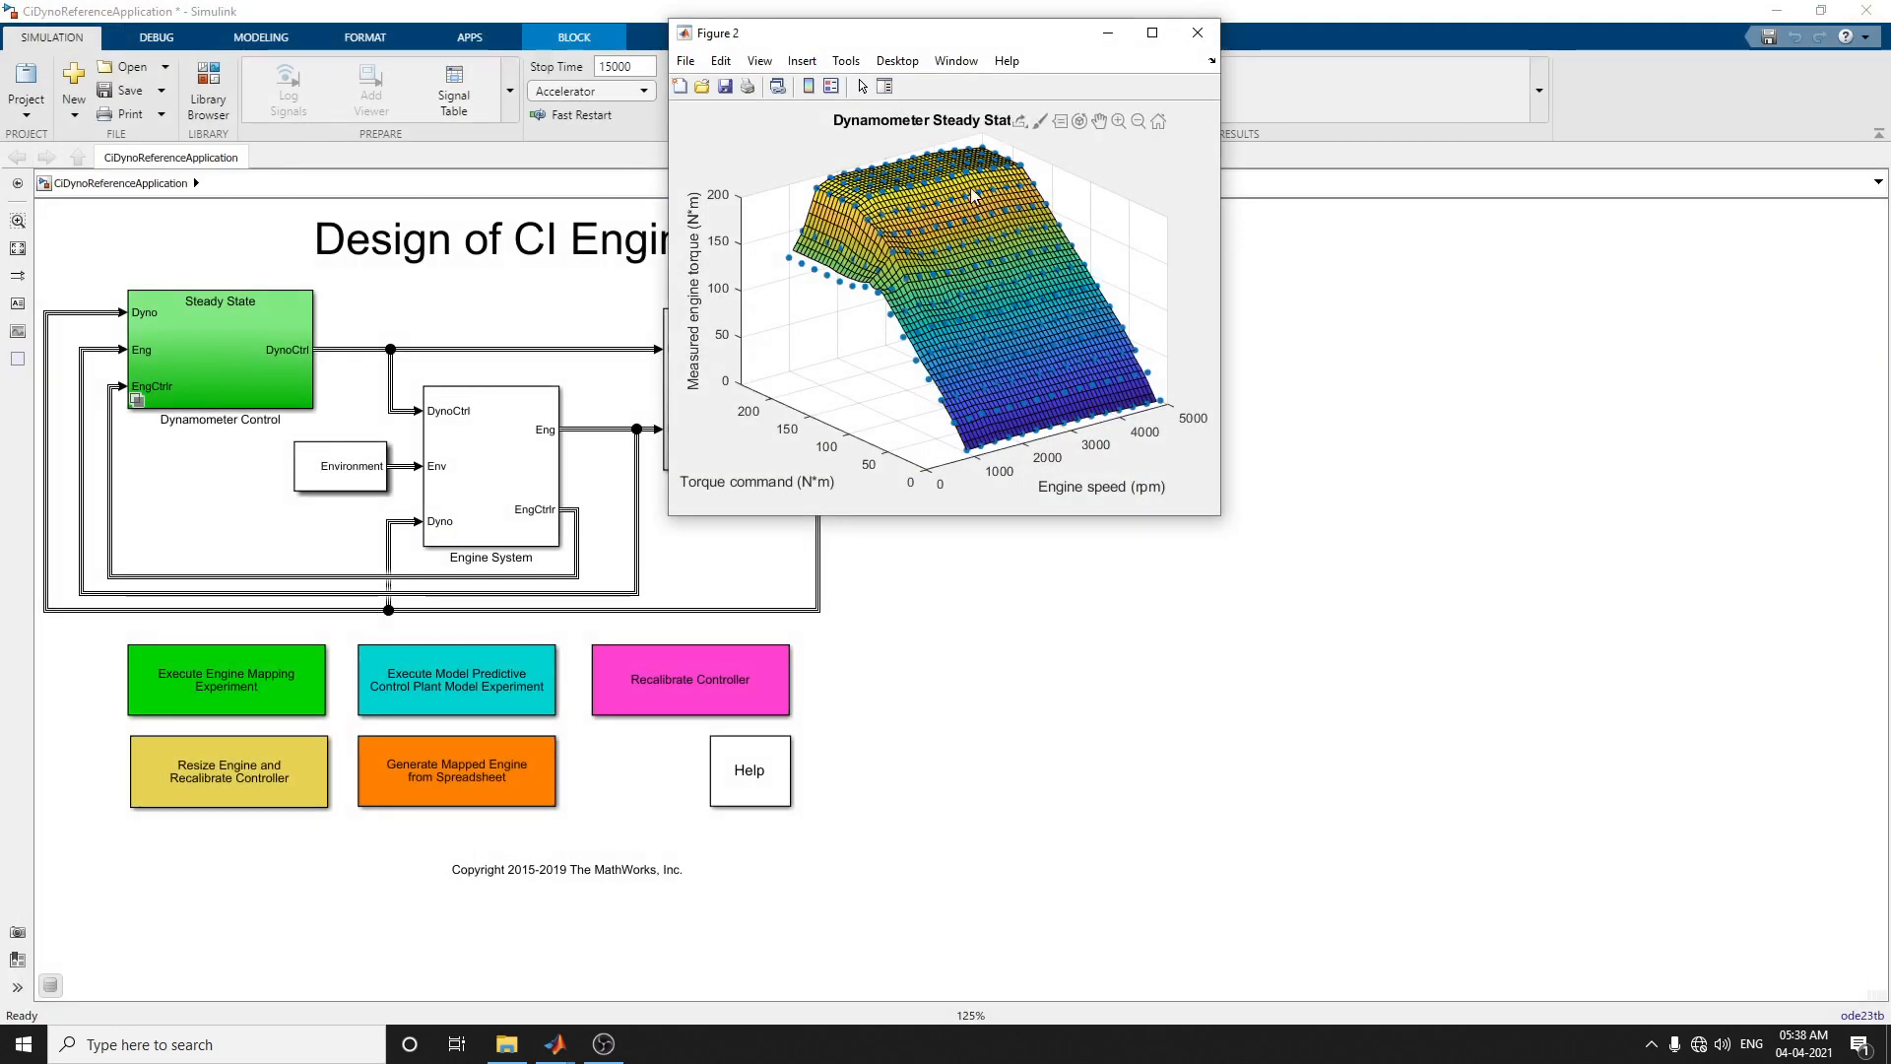
pyautogui.click(1198, 33)
pyautogui.doubleClick(479, 672)
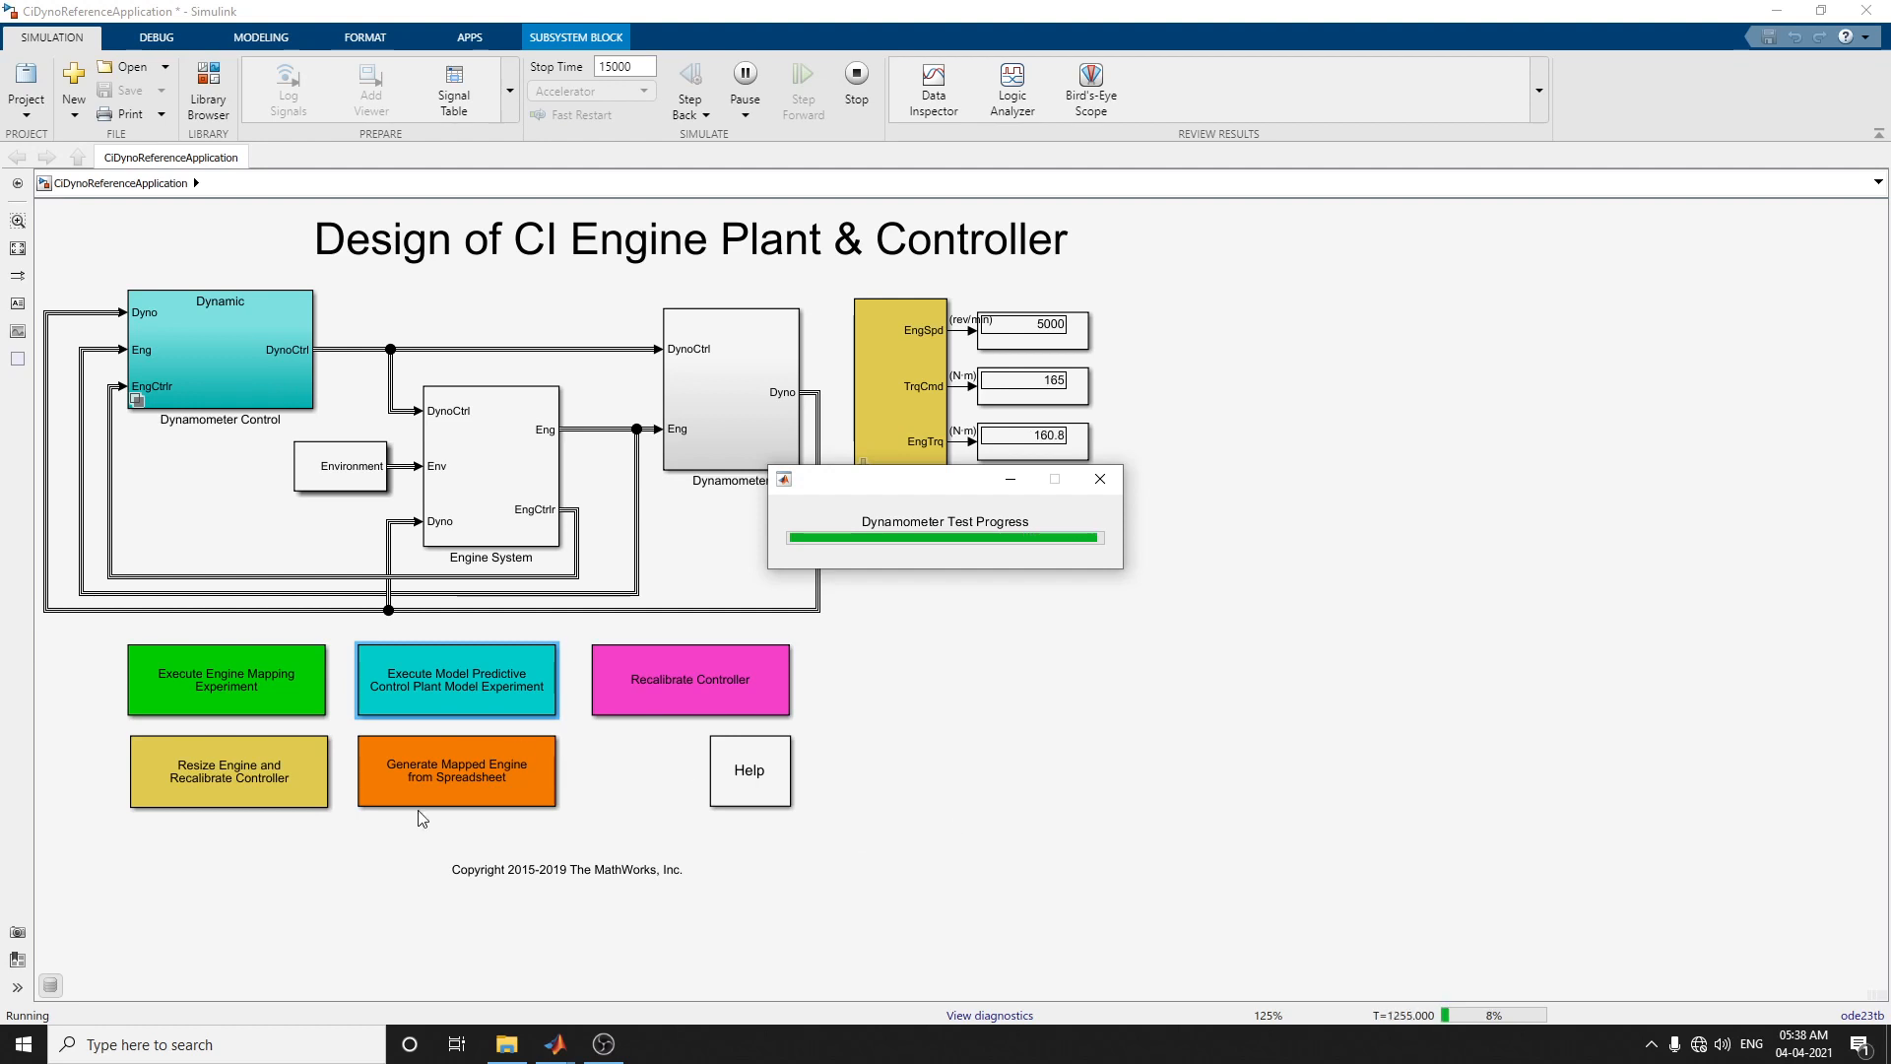
pyautogui.click(223, 697)
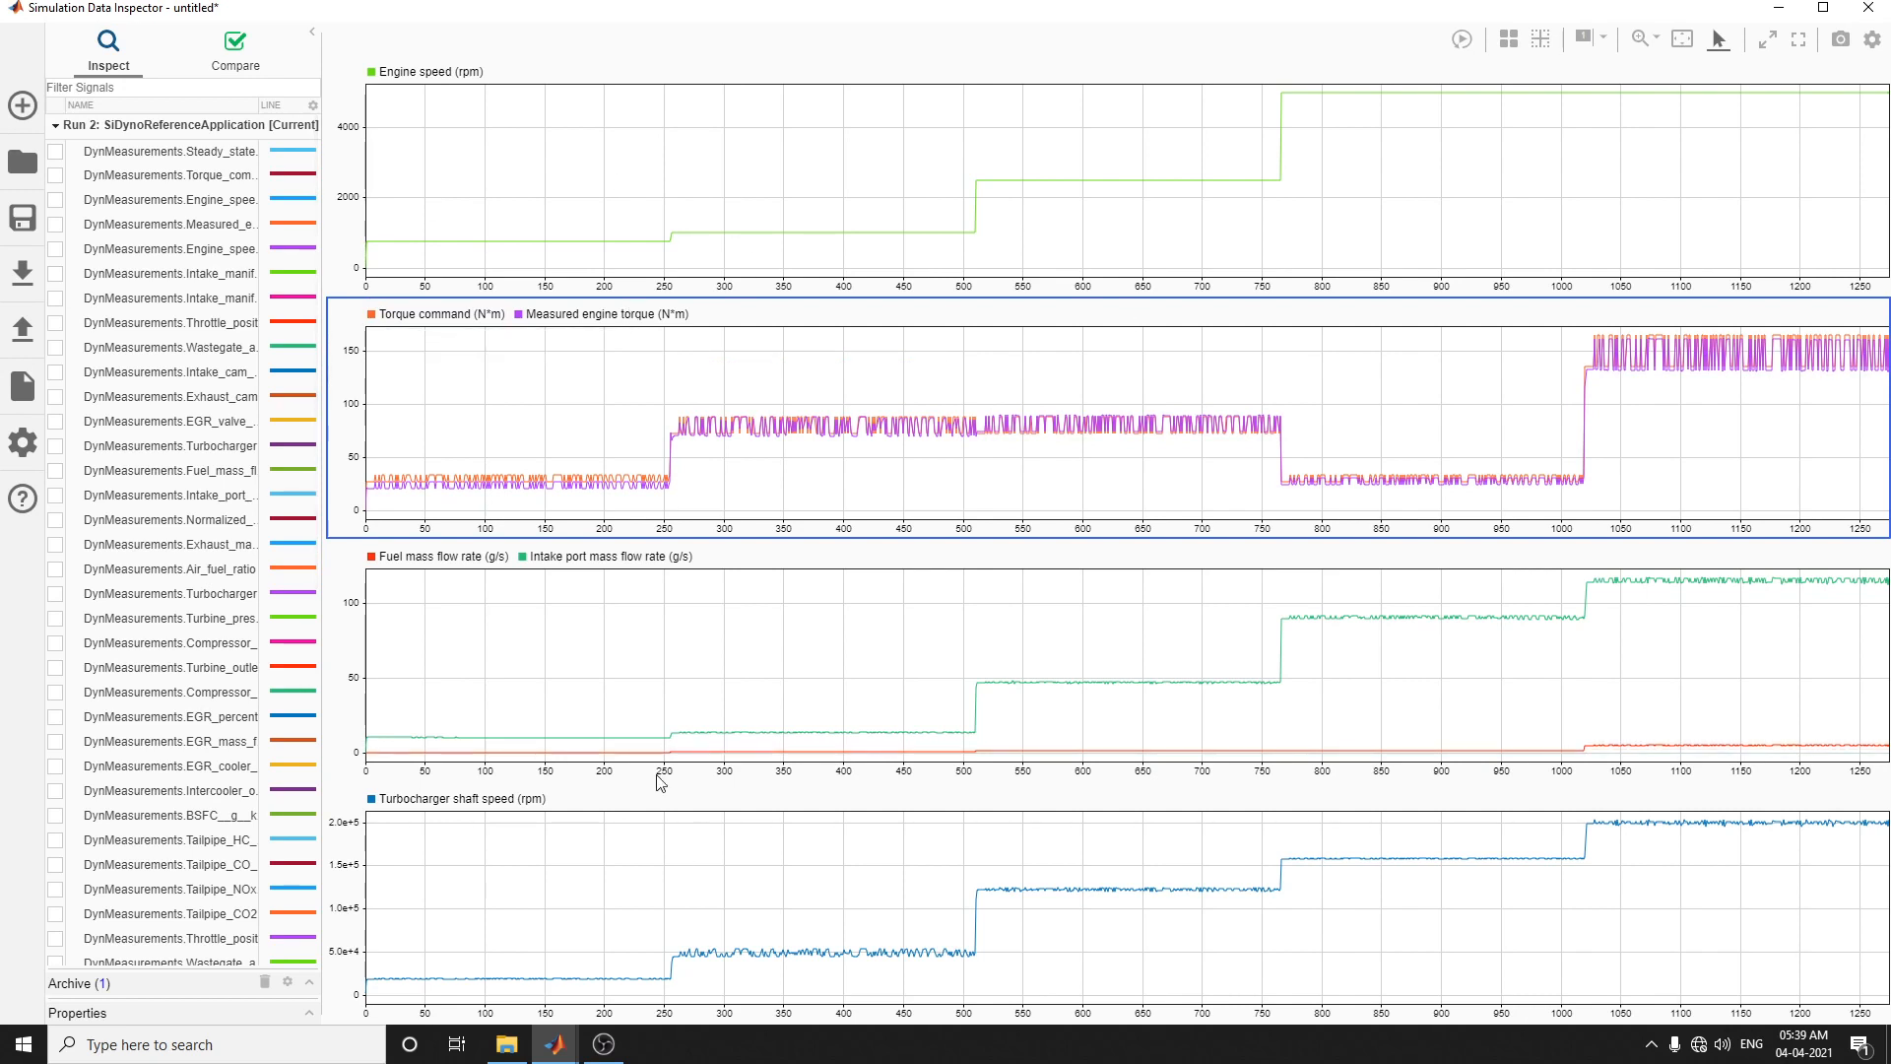
# Step: Switch to the main MATLAB window and check the DynamicDynoSimOut, ans and SteadyDynoSimOut workspace variables
pyautogui.moveTo(563, 1029)
pyautogui.click(340, 956)
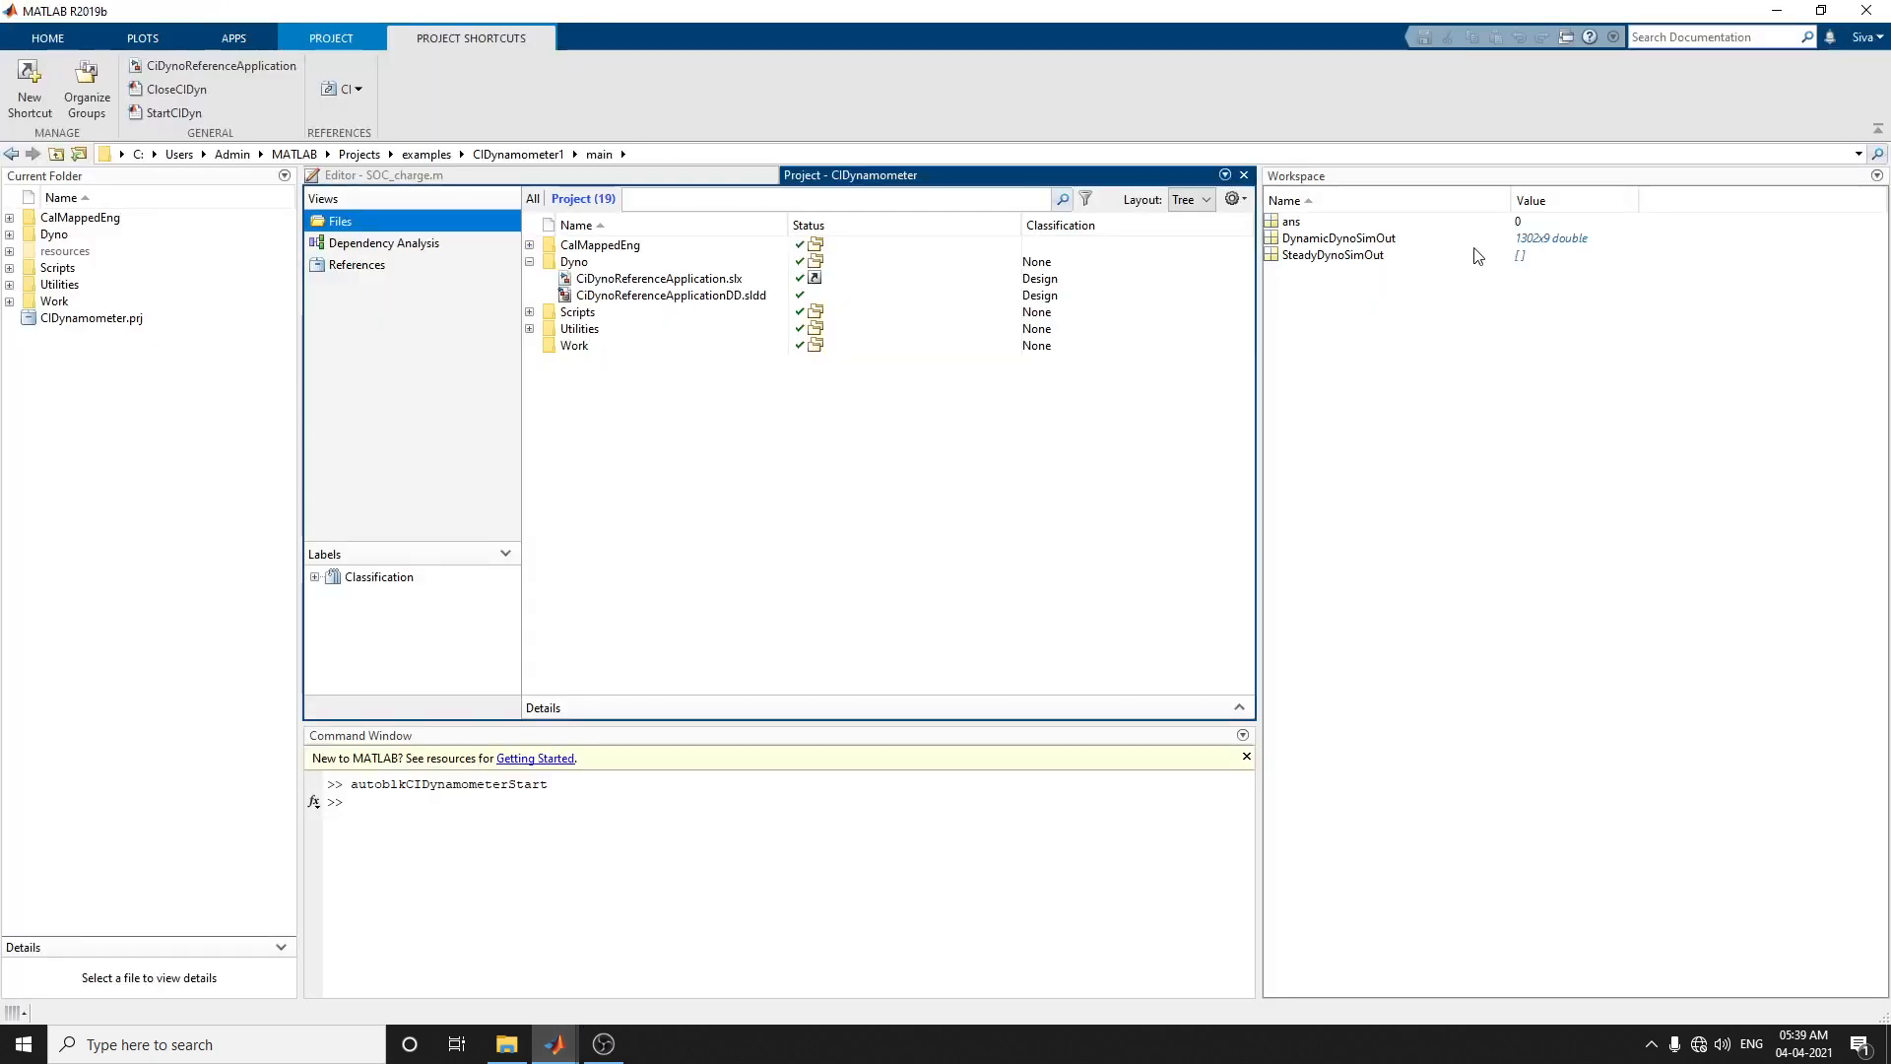
pyautogui.click(1345, 242)
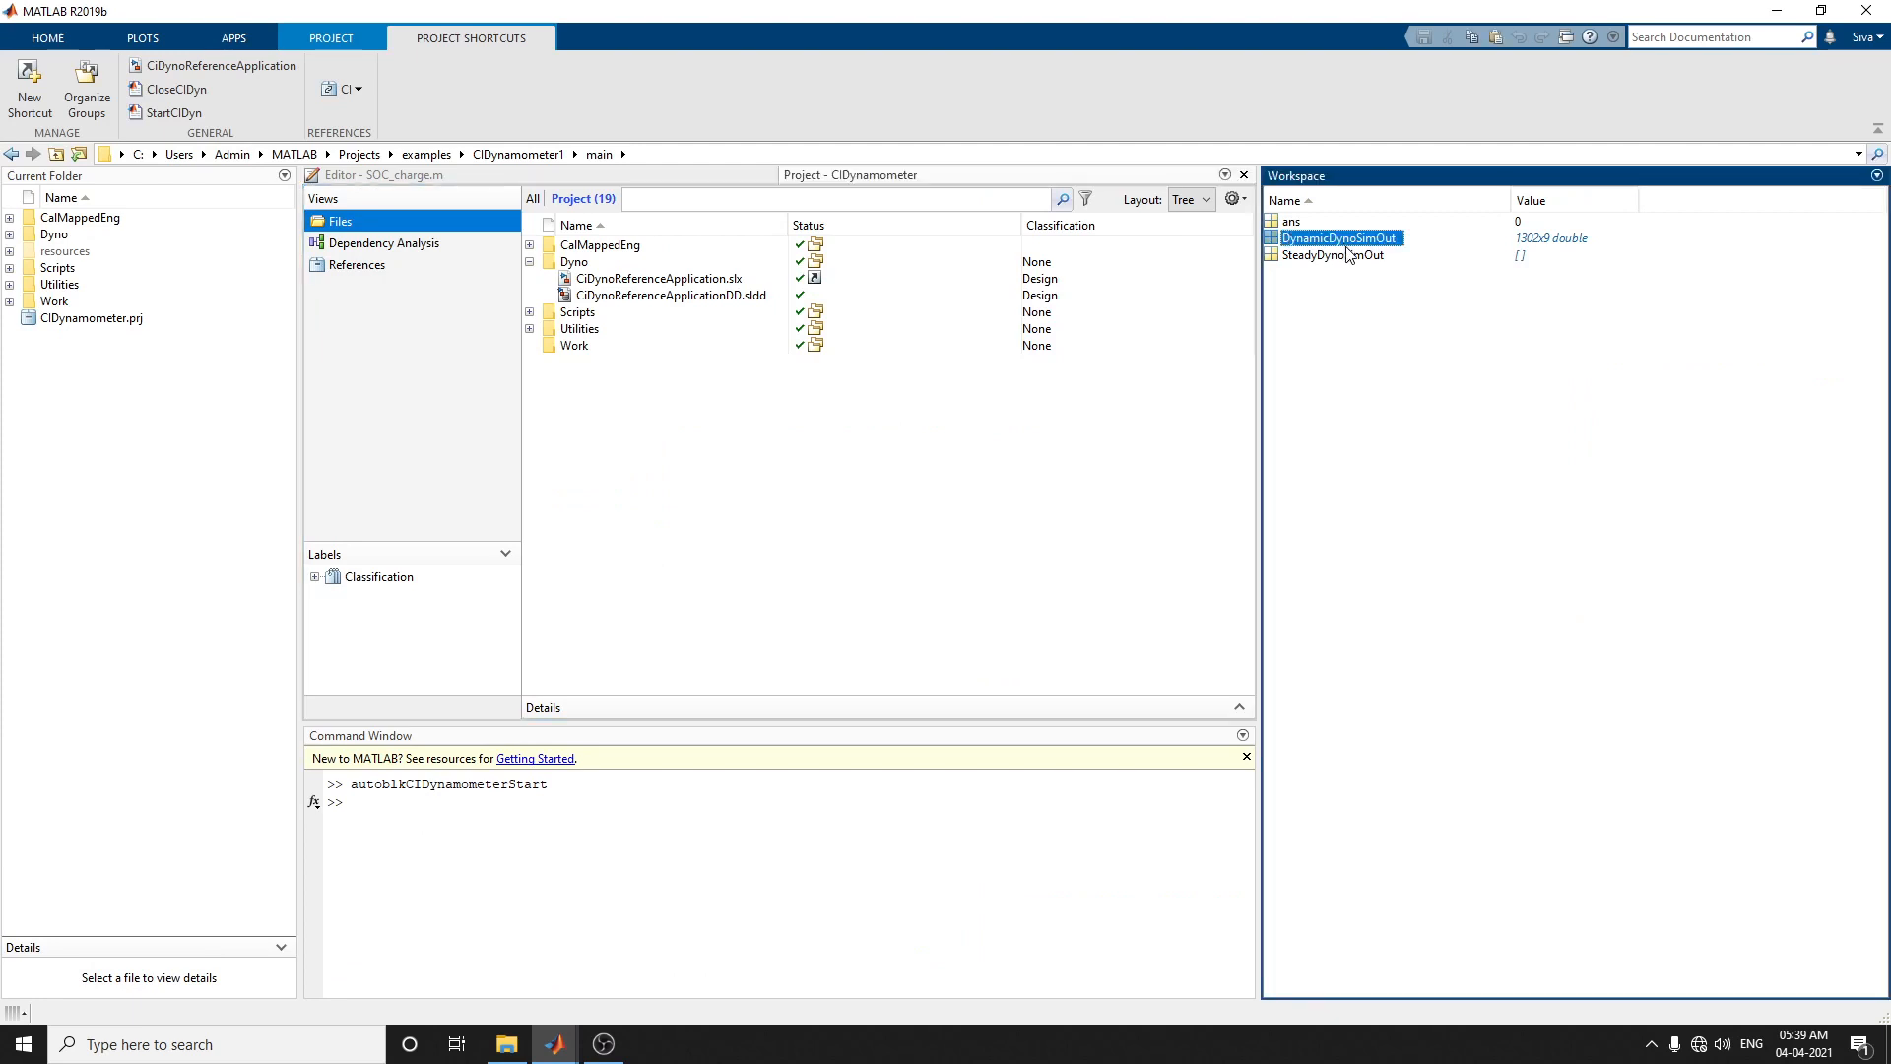
pyautogui.click(1294, 224)
pyautogui.click(1316, 258)
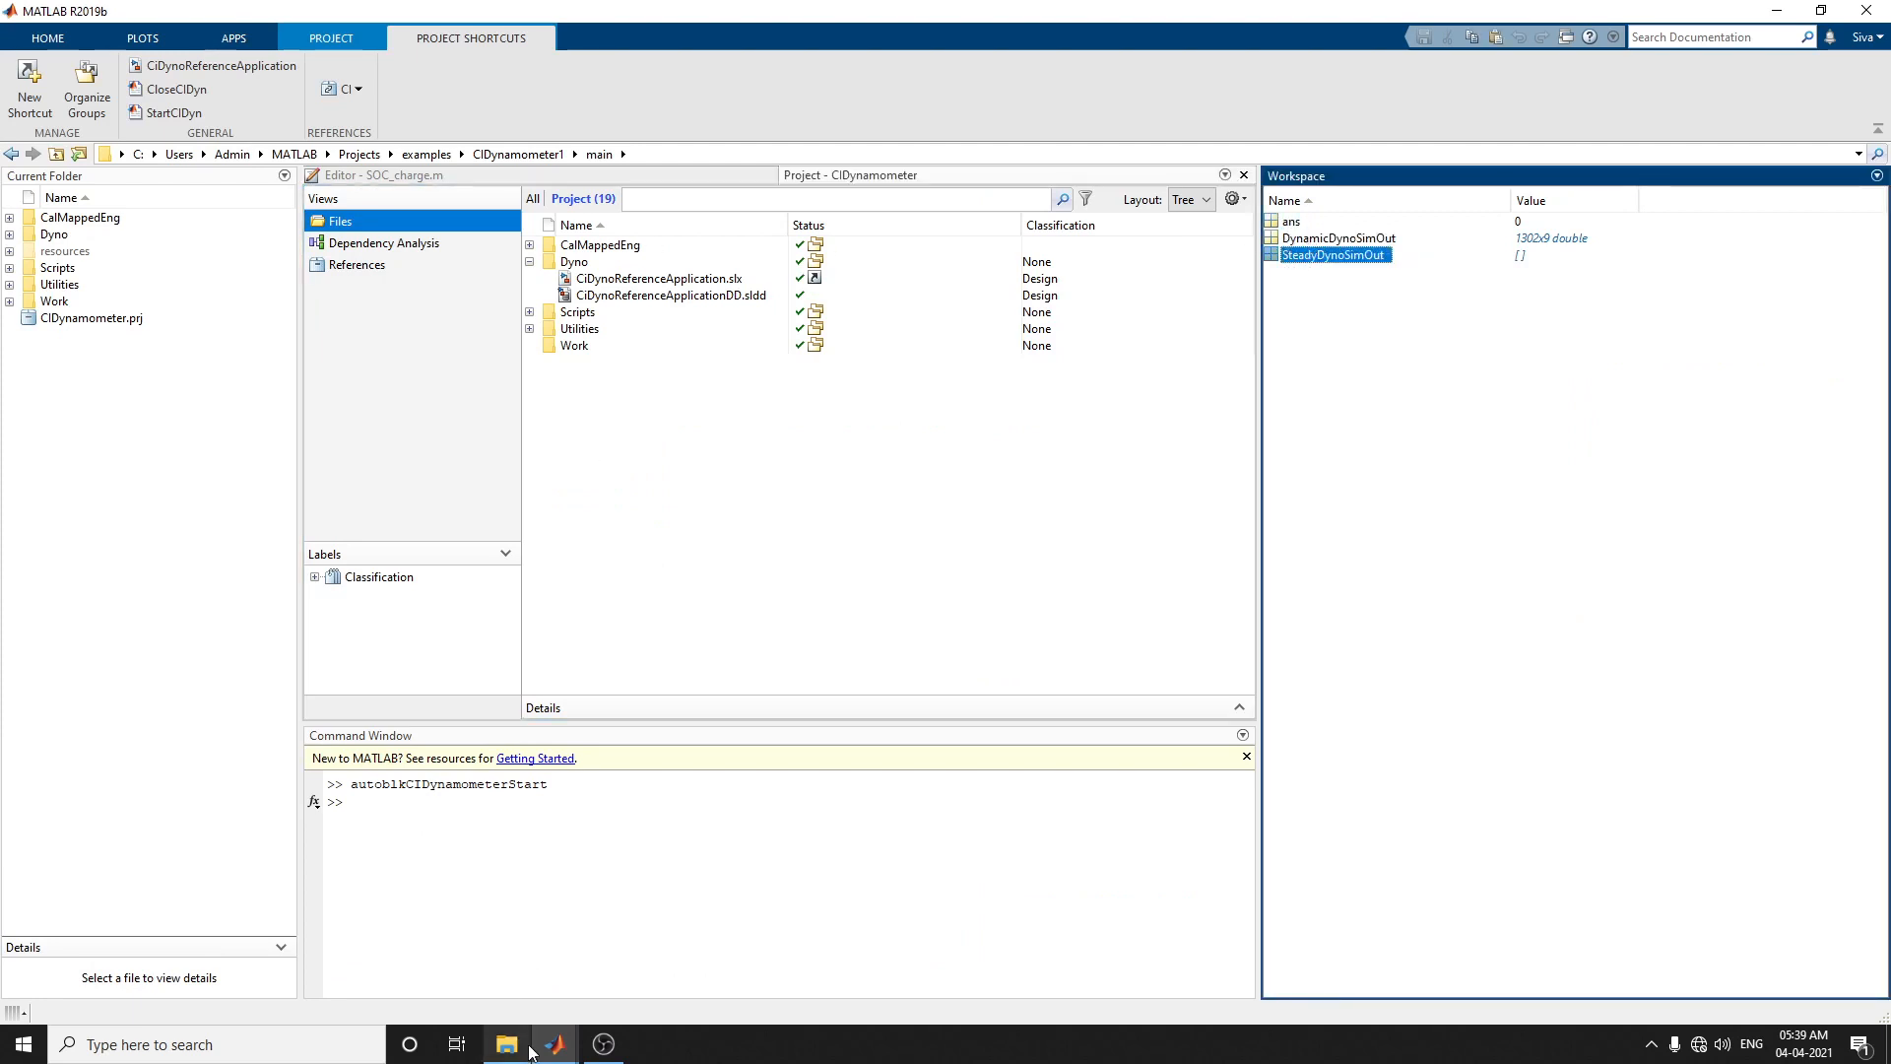
# Step: Examine the dynamic experiment's engine speed, torque, mass flow rate and turbocharger plots in the Simulation Data Inspector, and close it
pyautogui.click(570, 1050)
pyautogui.click(745, 943)
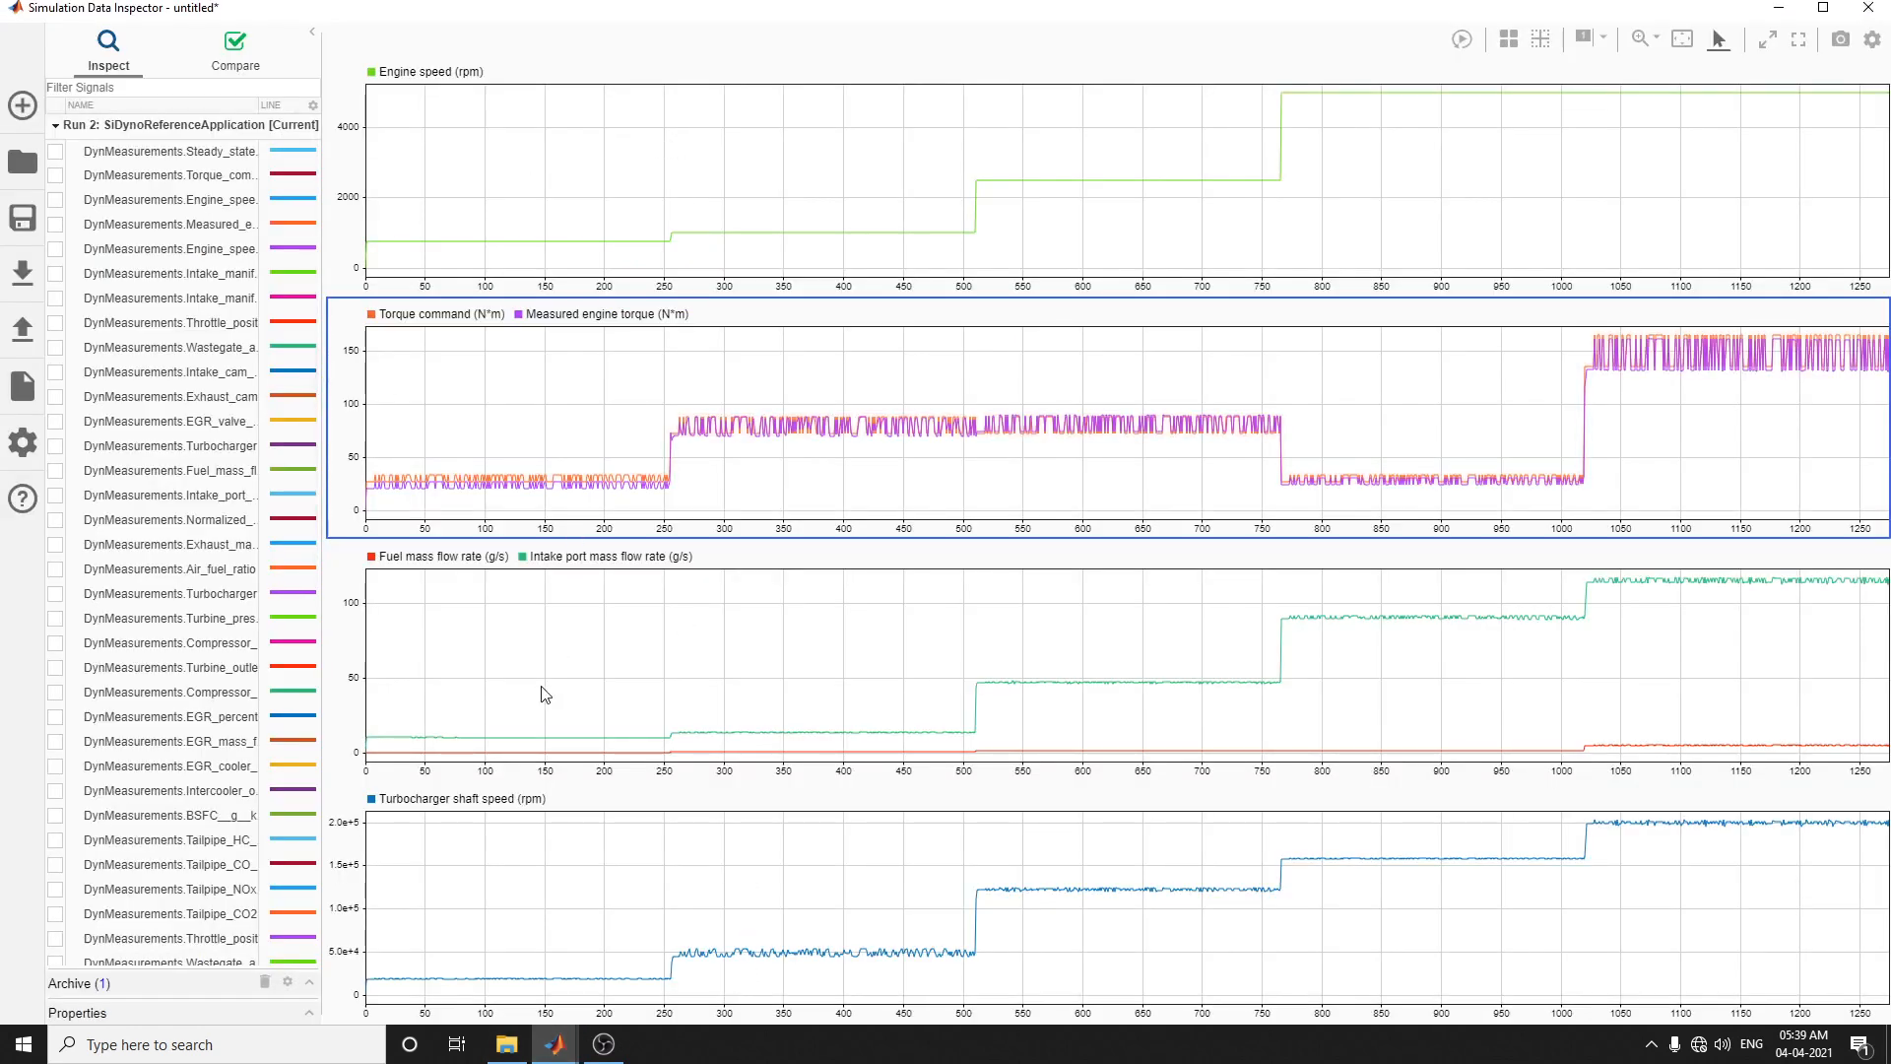
pyautogui.click(561, 838)
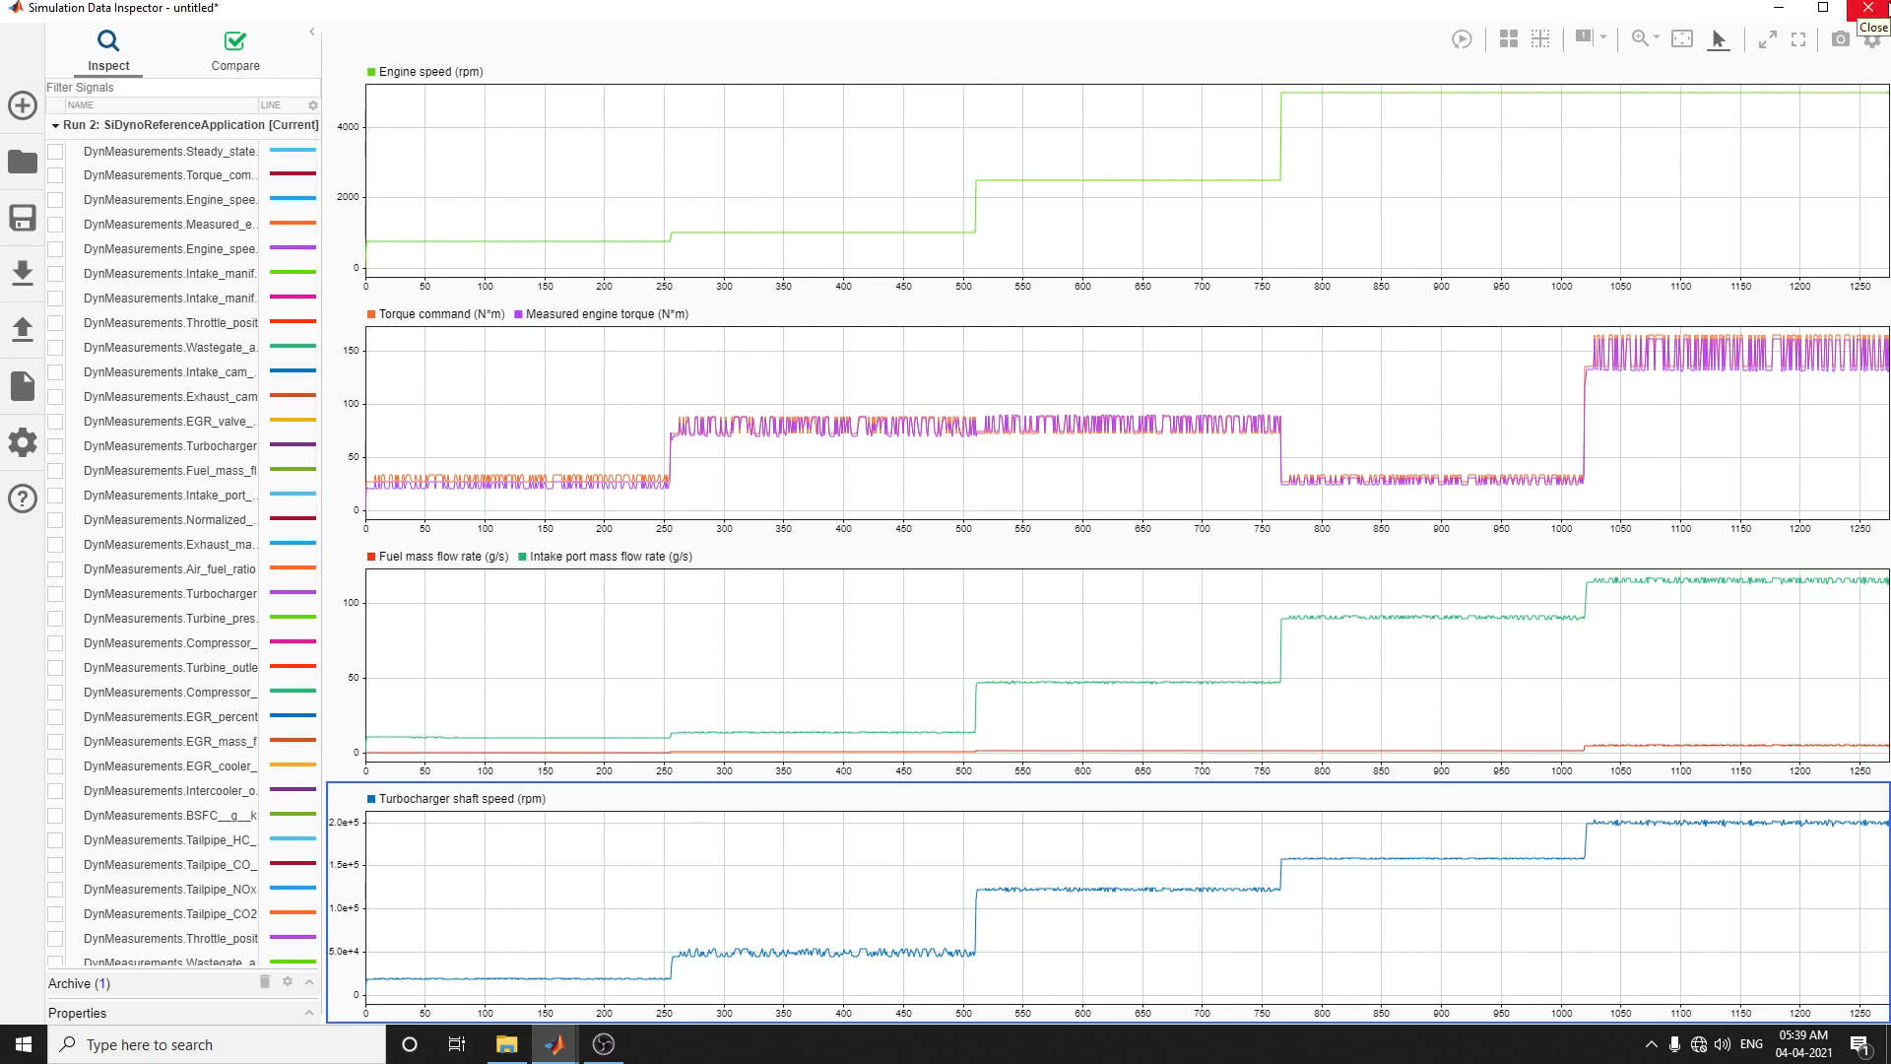
pyautogui.click(1868, 8)
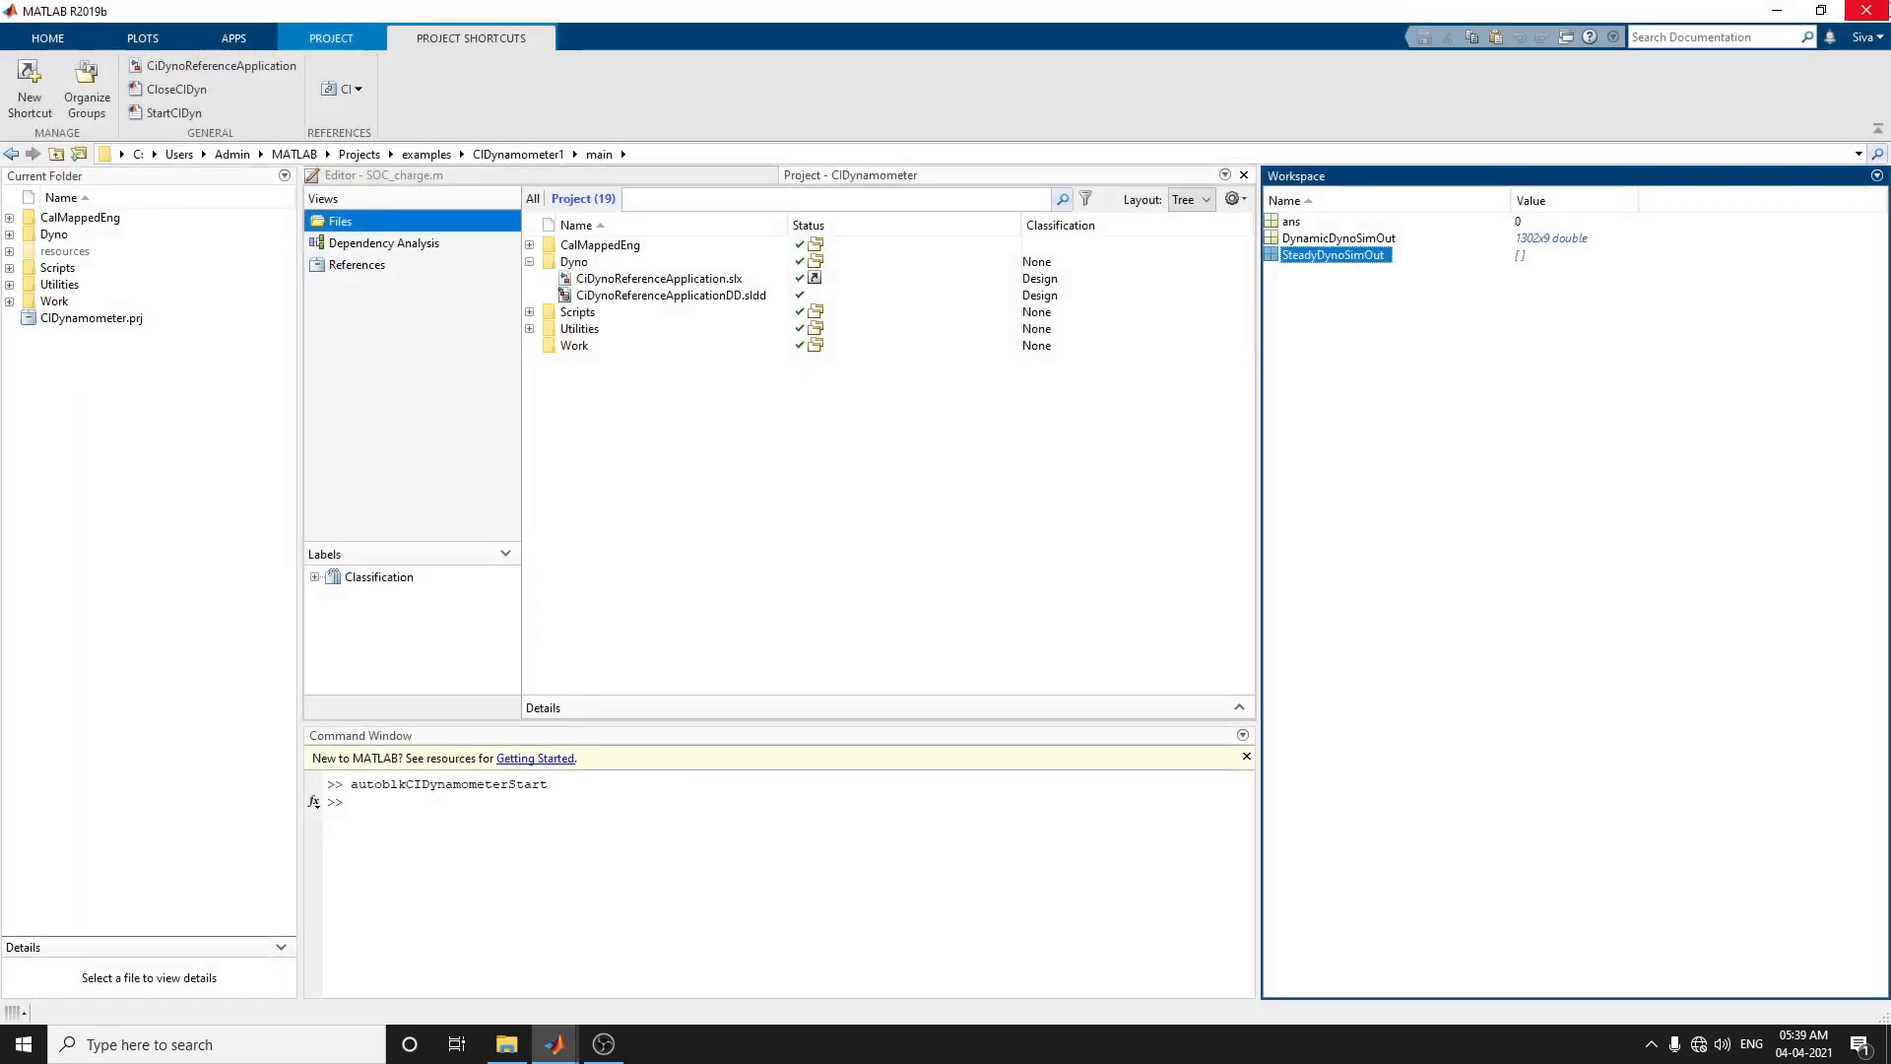
# Step: Return to the CiDynoReferenceApplication model and execute the Recalibrate Controller experiment
pyautogui.moveTo(554, 1052)
pyautogui.click(645, 943)
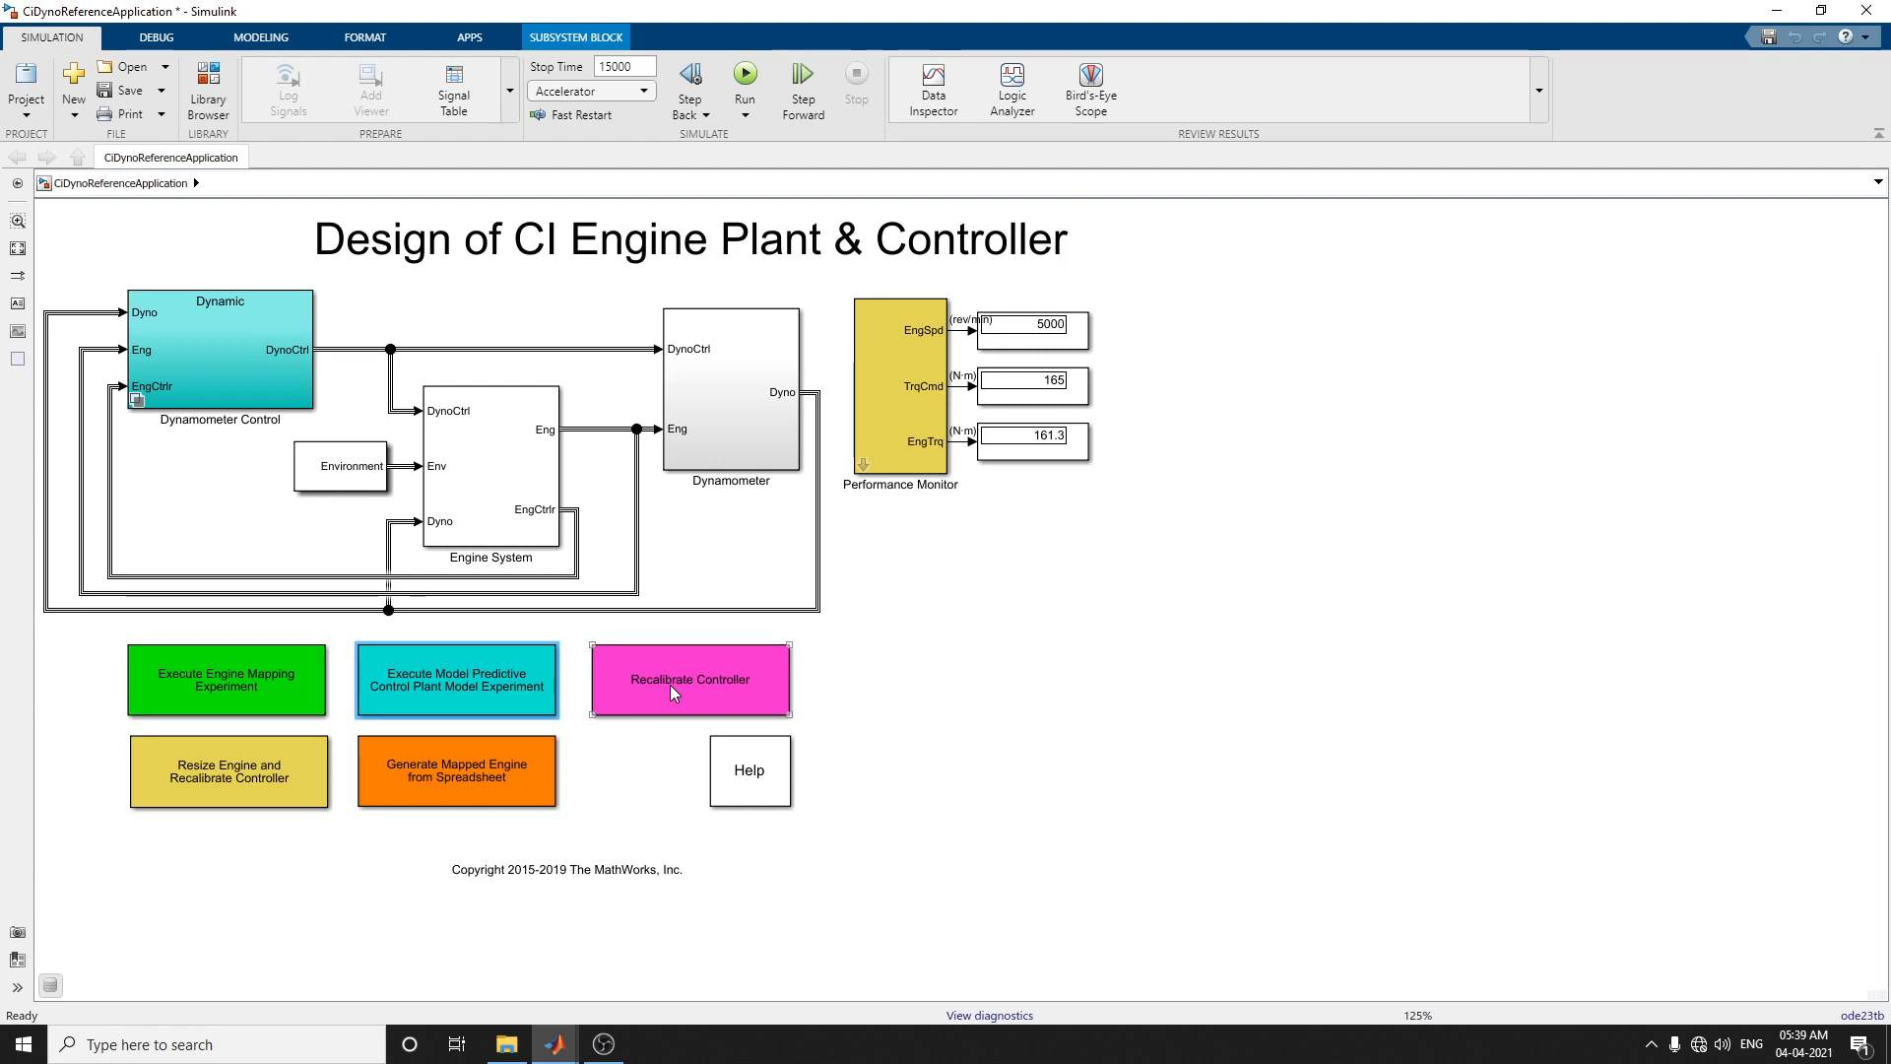
pyautogui.doubleClick(671, 686)
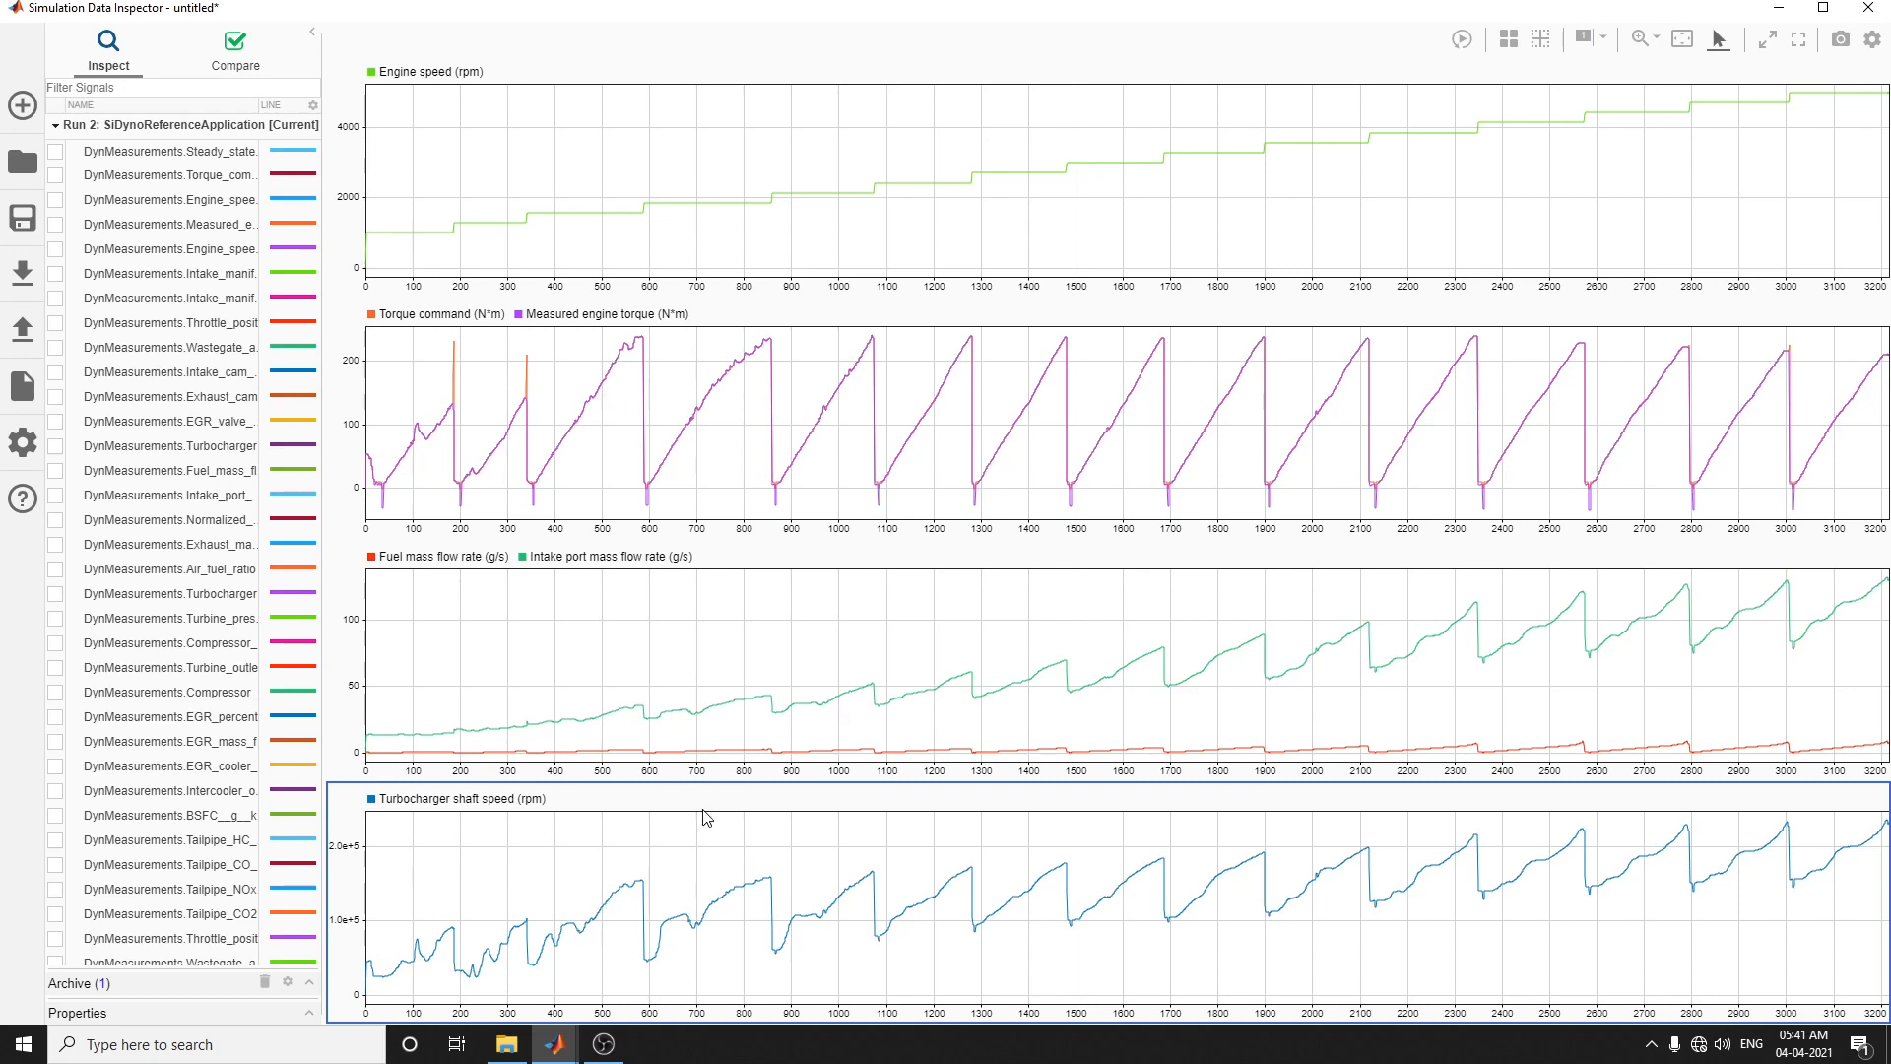
# Step: Examine the Dynamometer Steady State Results and Fuel Mass Per Injection Table figures from the recalibration
pyautogui.click(554, 1044)
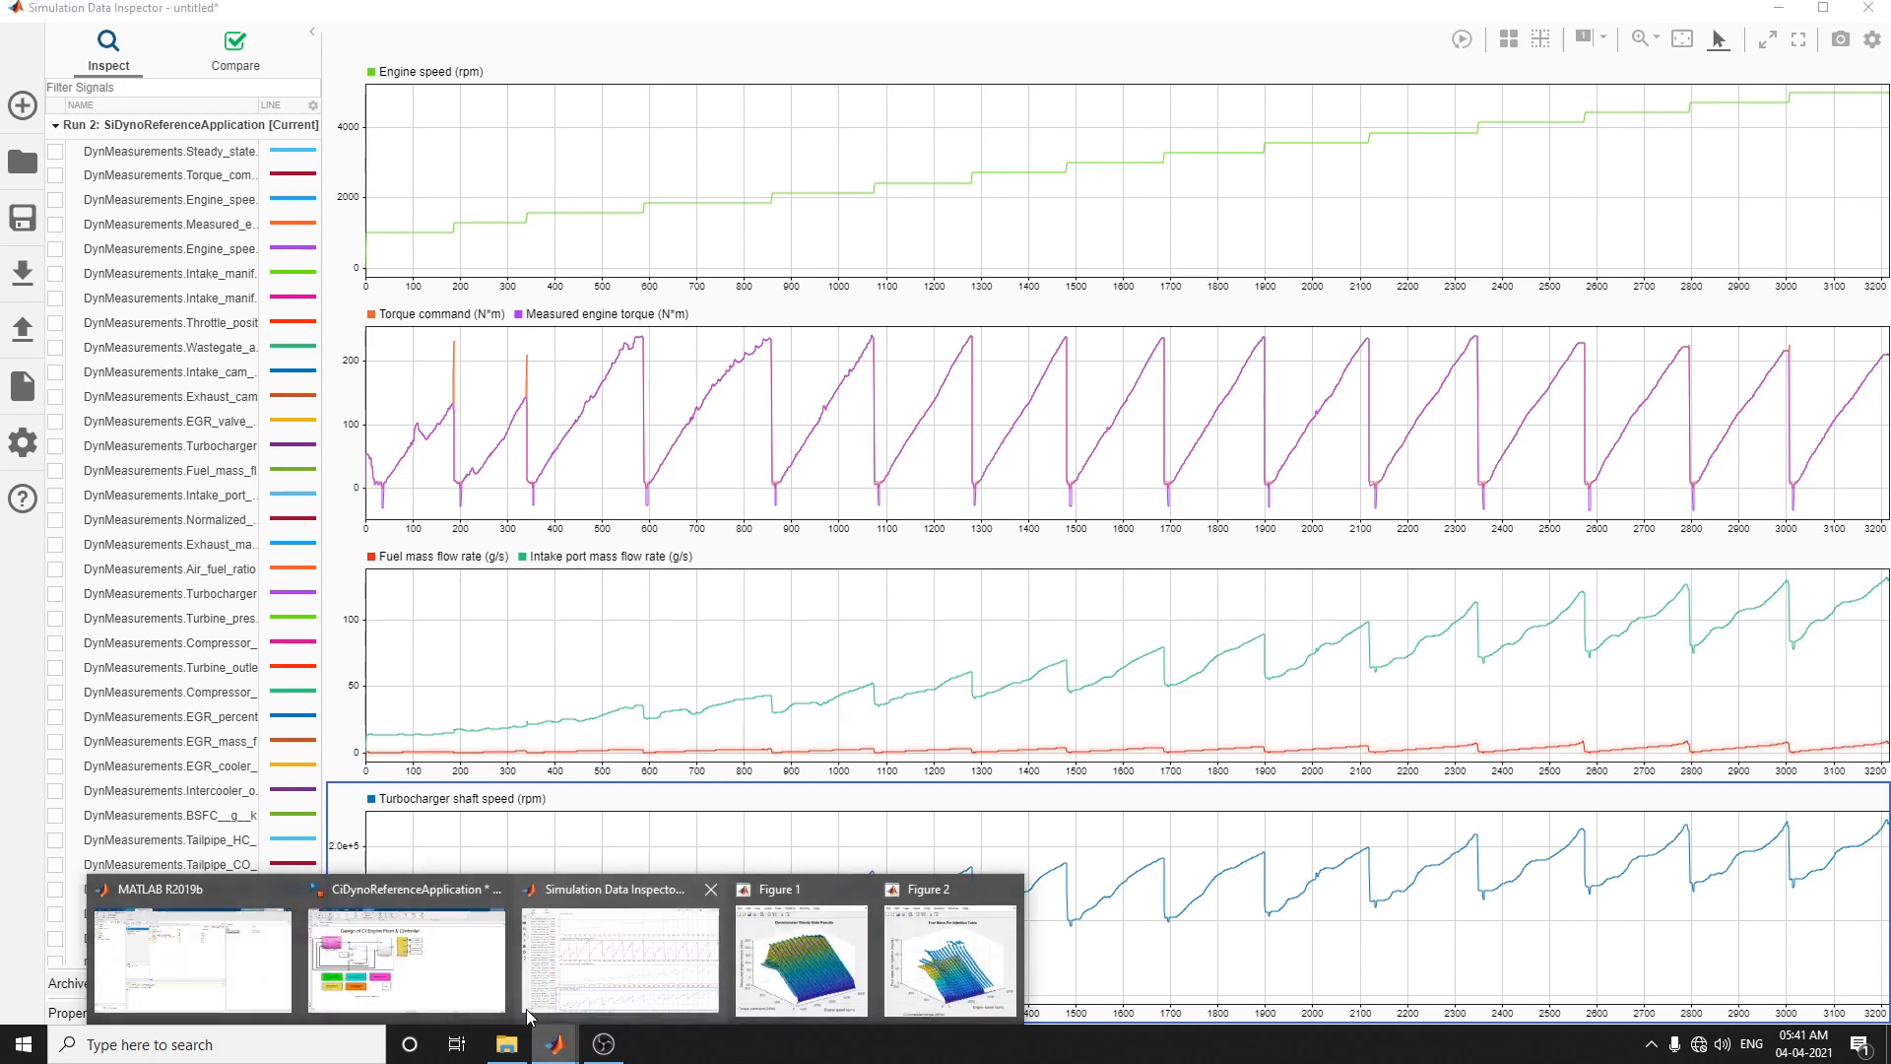
pyautogui.click(786, 967)
pyautogui.click(563, 1042)
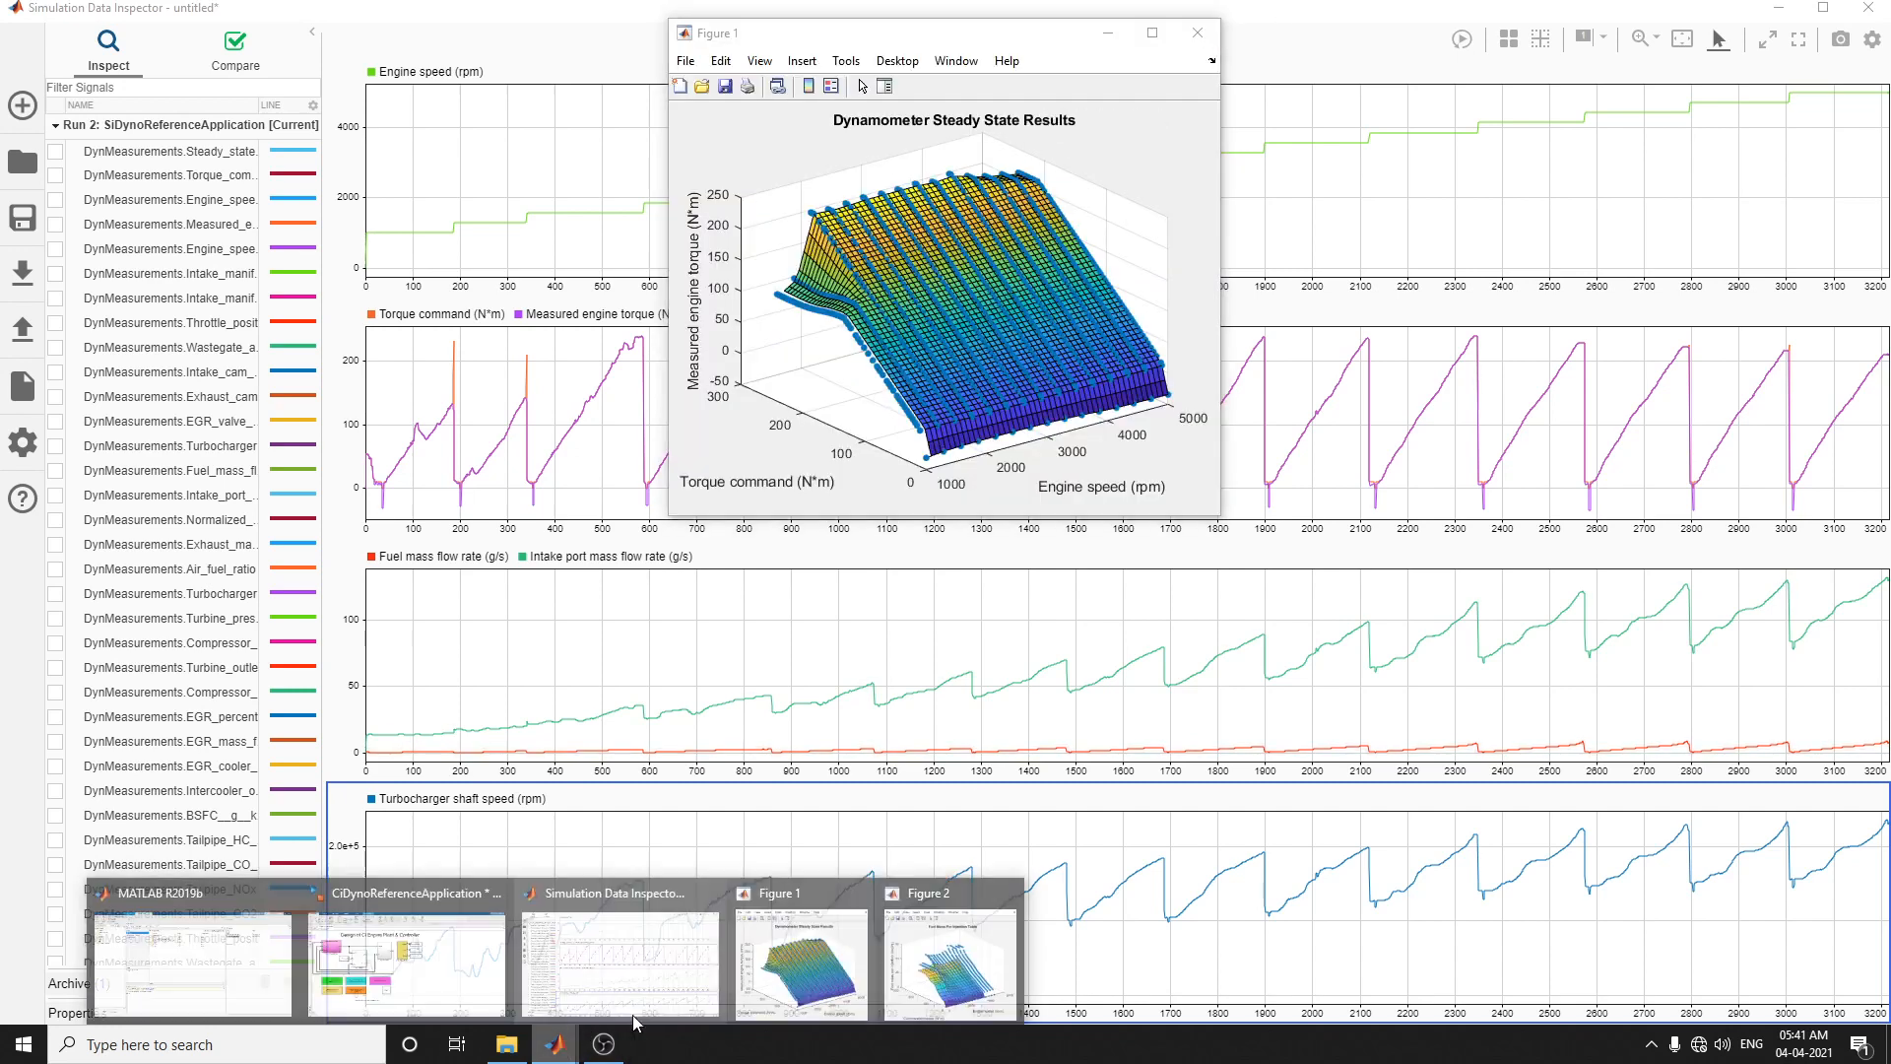
pyautogui.click(945, 953)
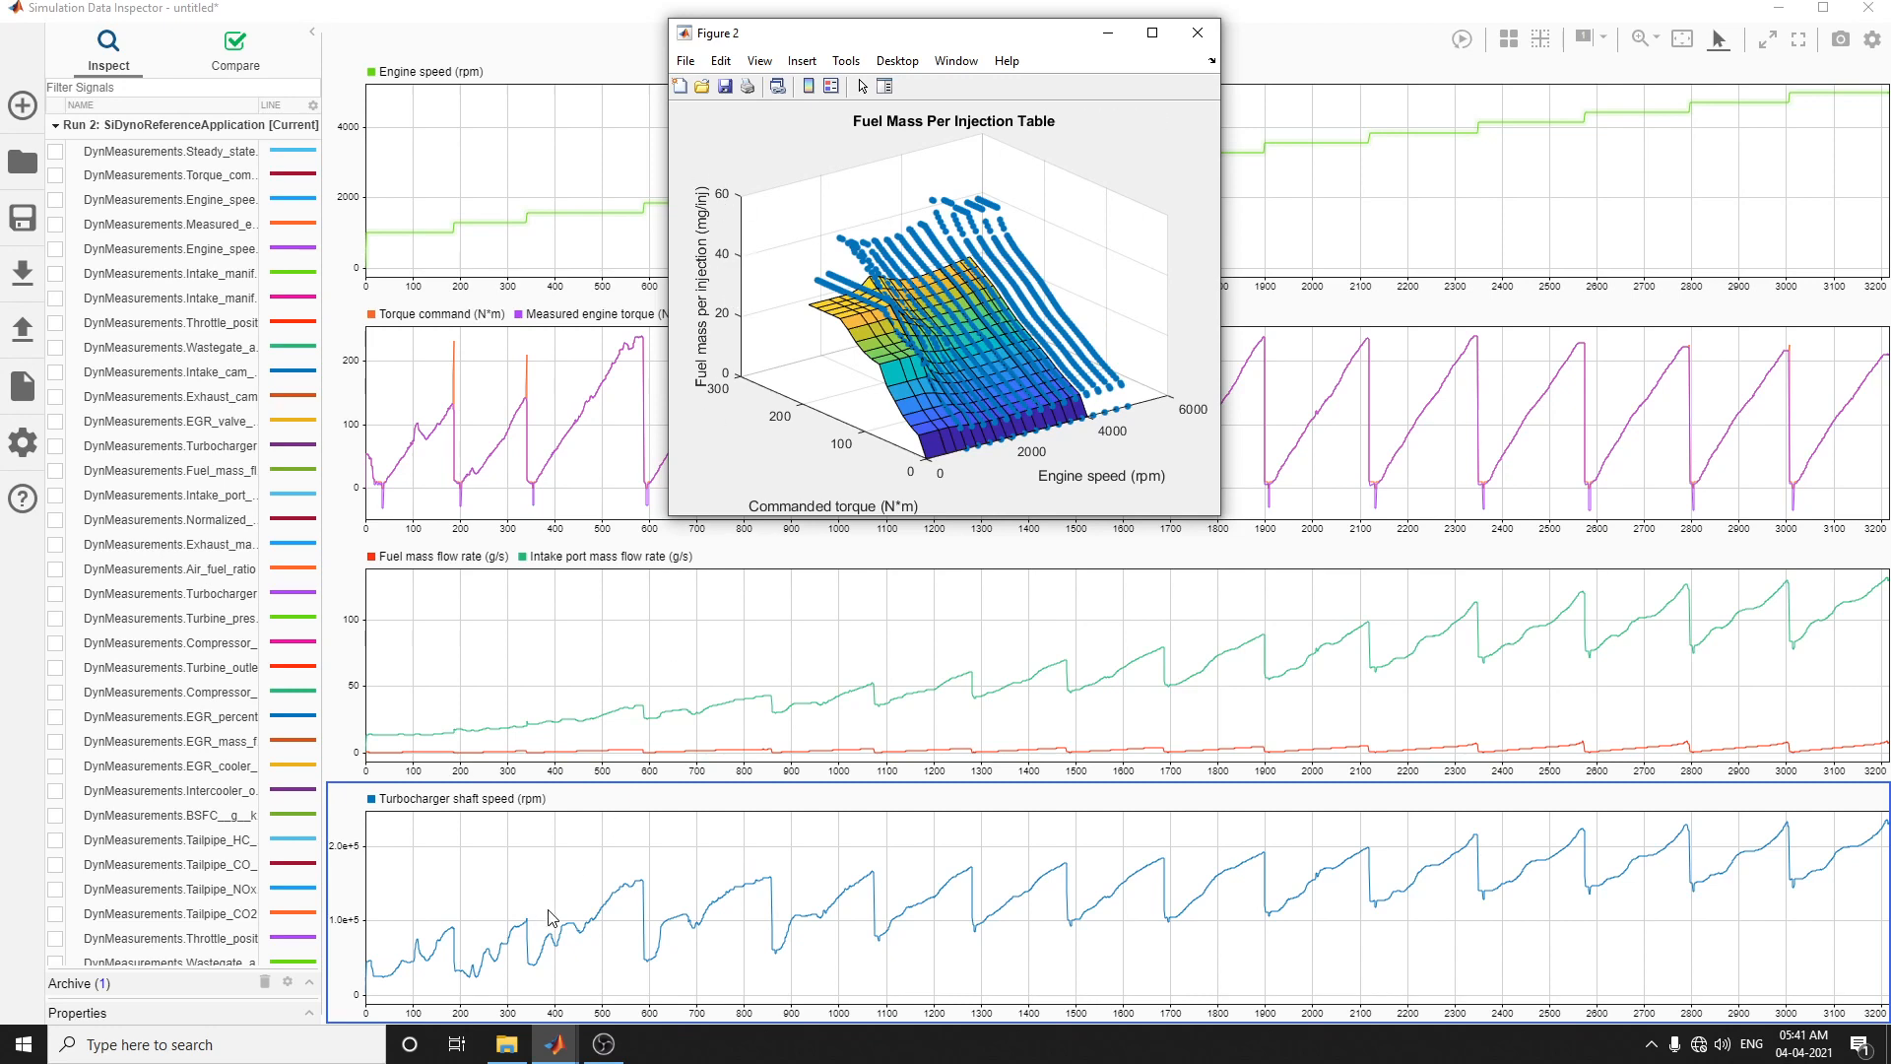
pyautogui.click(554, 1043)
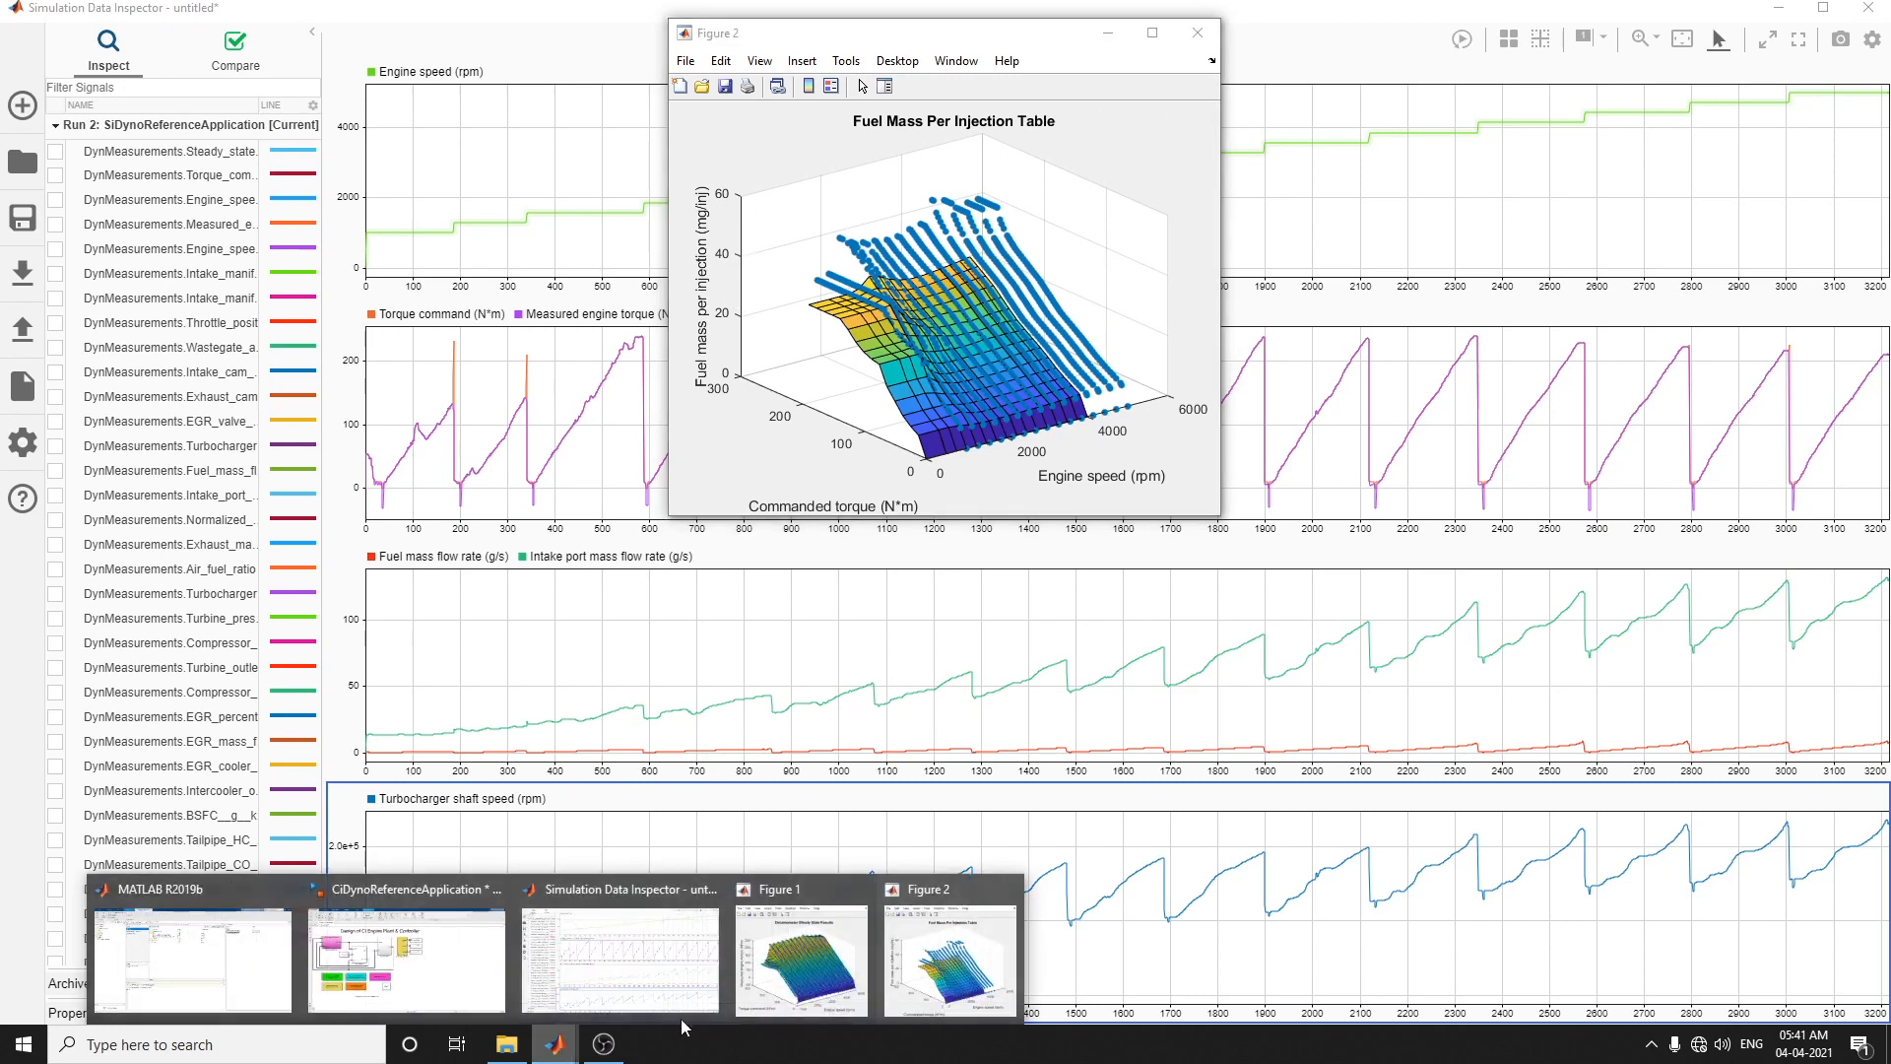
pyautogui.click(951, 948)
# Step: Bring up the Dynamometer Steady State Results figure and place it beside the Fuel Mass Per Injection Table figure
pyautogui.click(554, 1043)
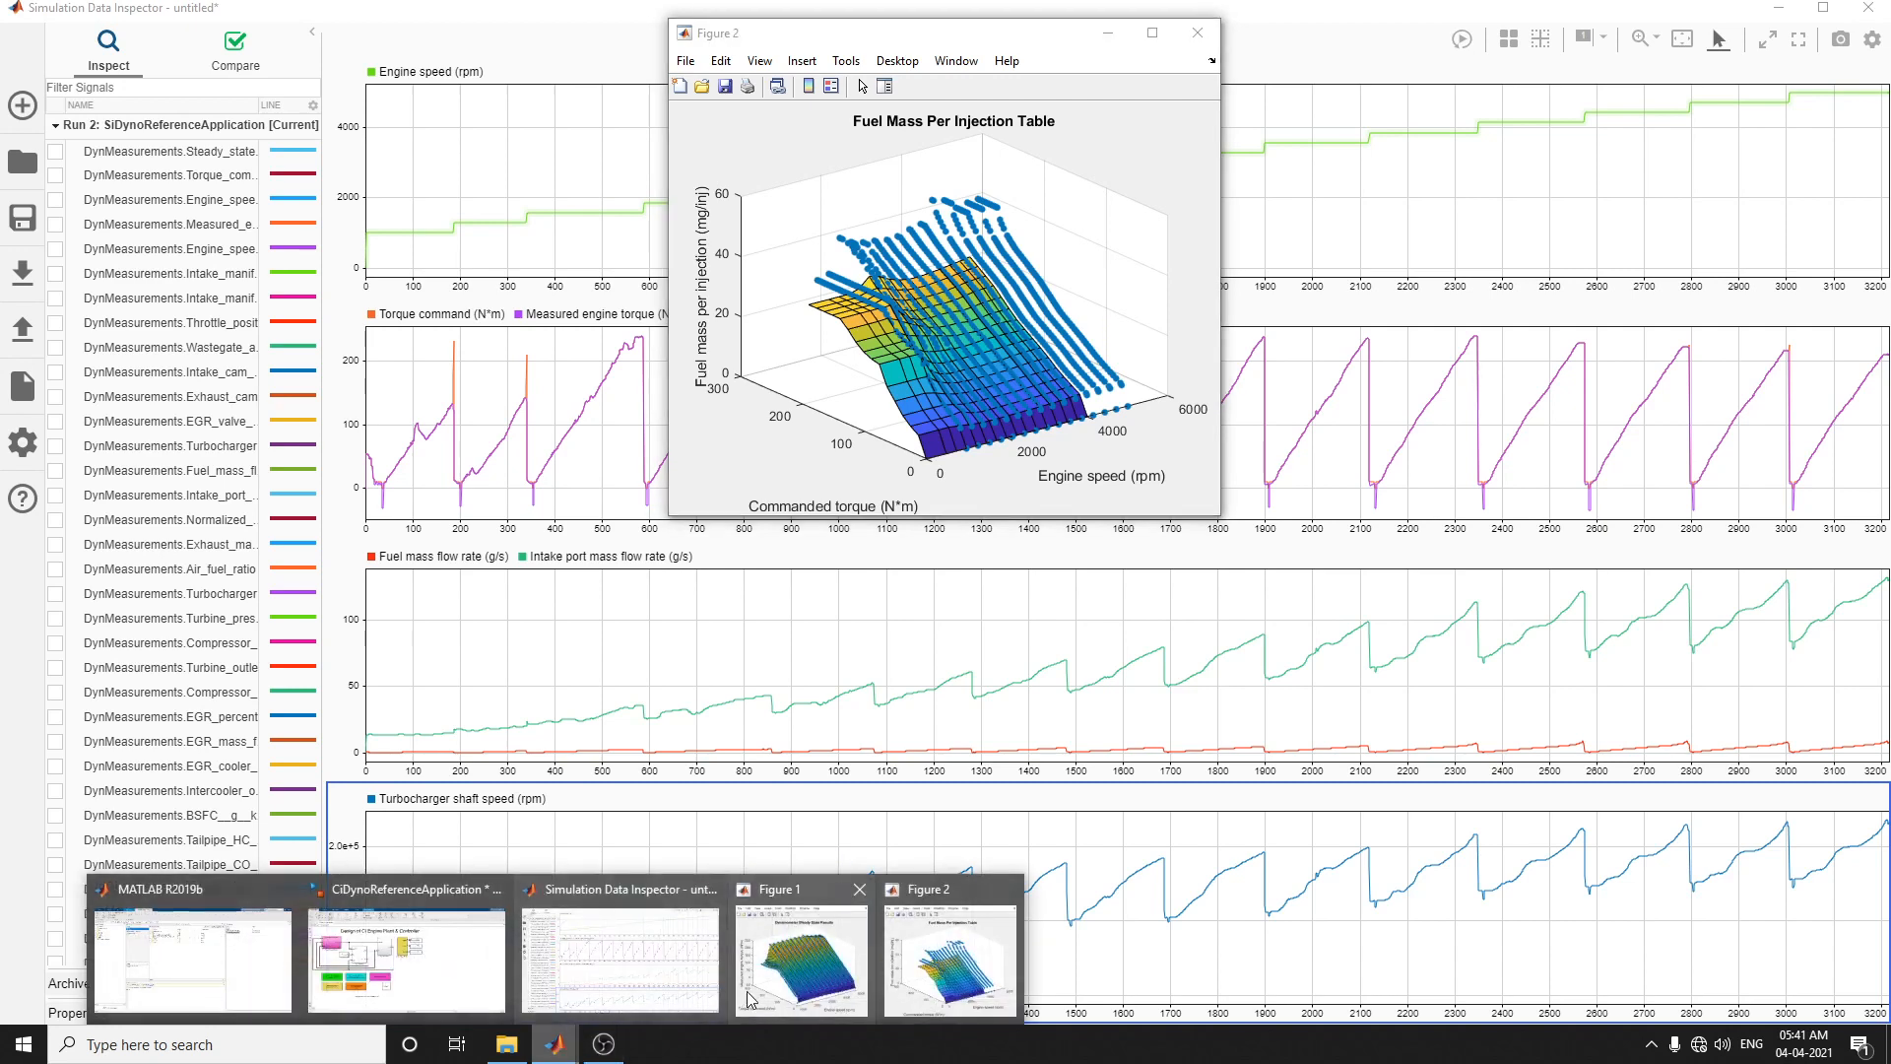
pyautogui.click(748, 994)
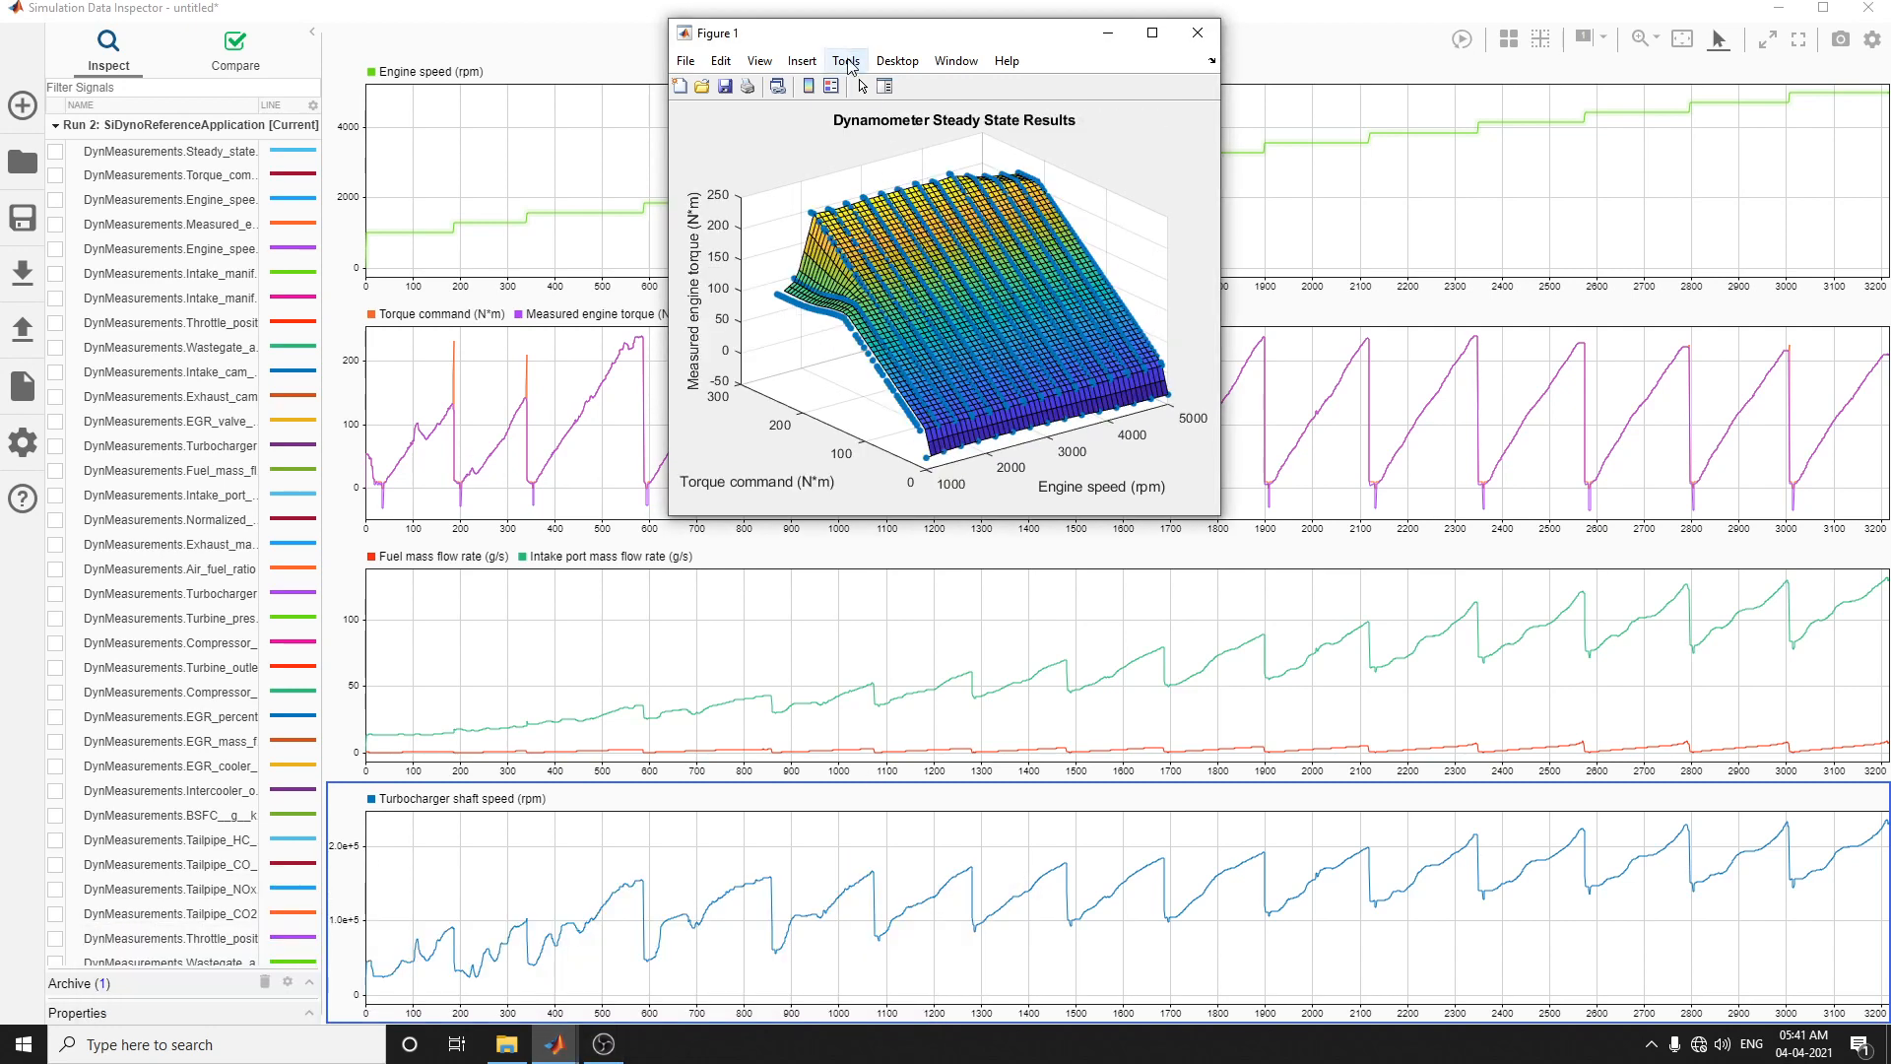
pyautogui.moveTo(832, 38); pyautogui.dragTo(238, 32)
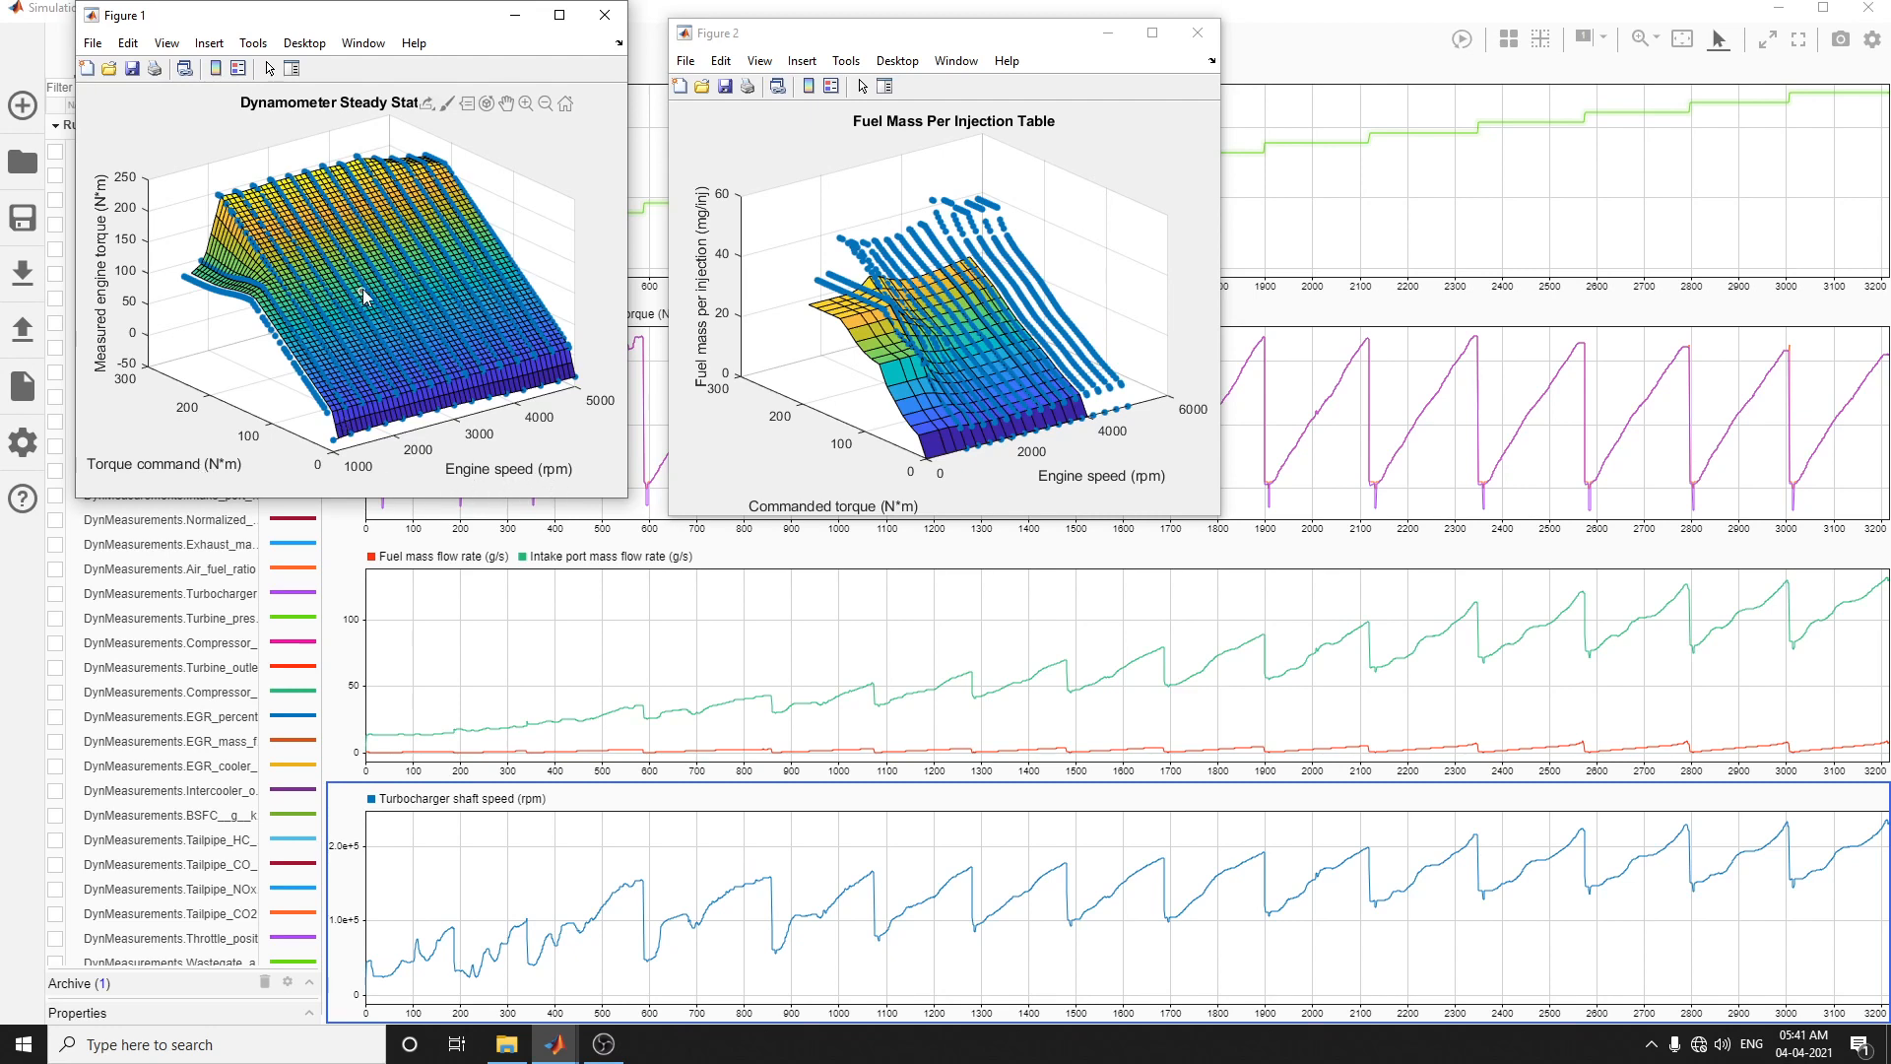
# Step: Place data tips on the steady-state surface at 2388 rpm, 202.8 N*m and 3449 rpm, 64.3 N*m, and return to the CiDynoReferenceApplication model
pyautogui.moveTo(362, 288)
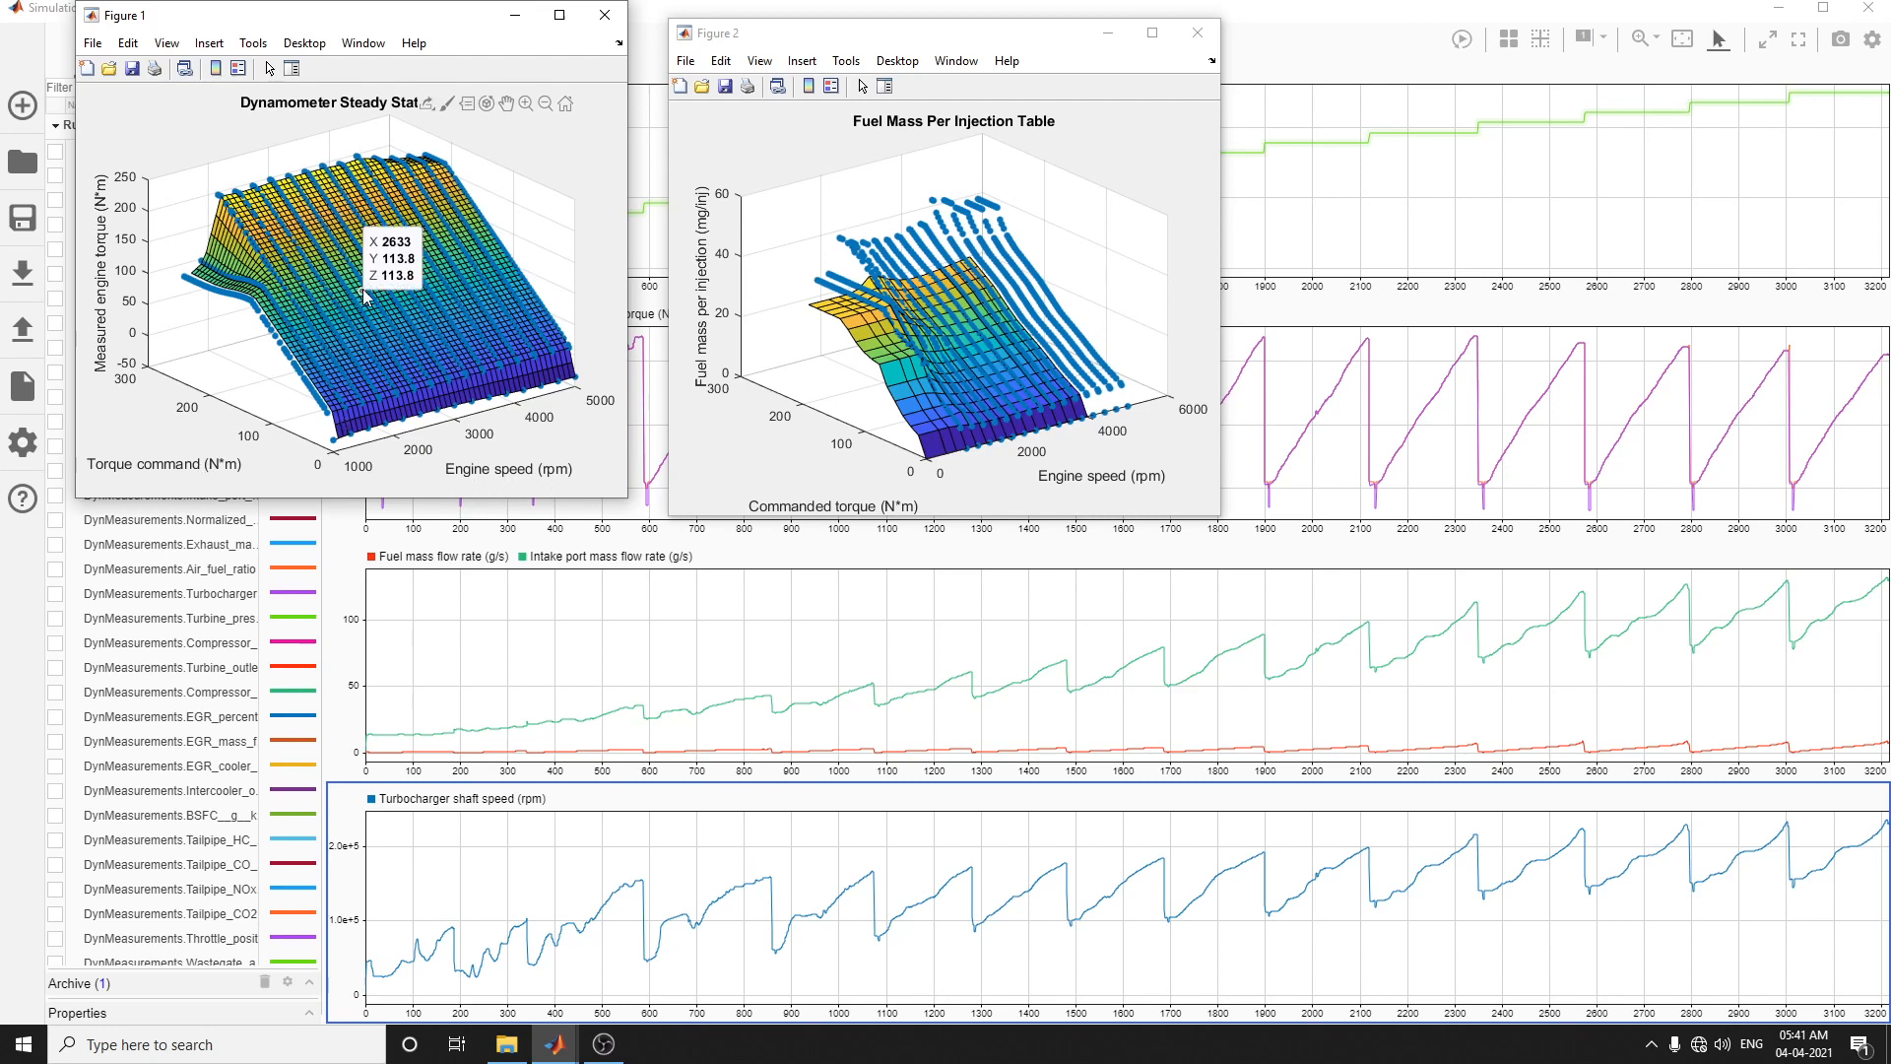
pyautogui.click(292, 213)
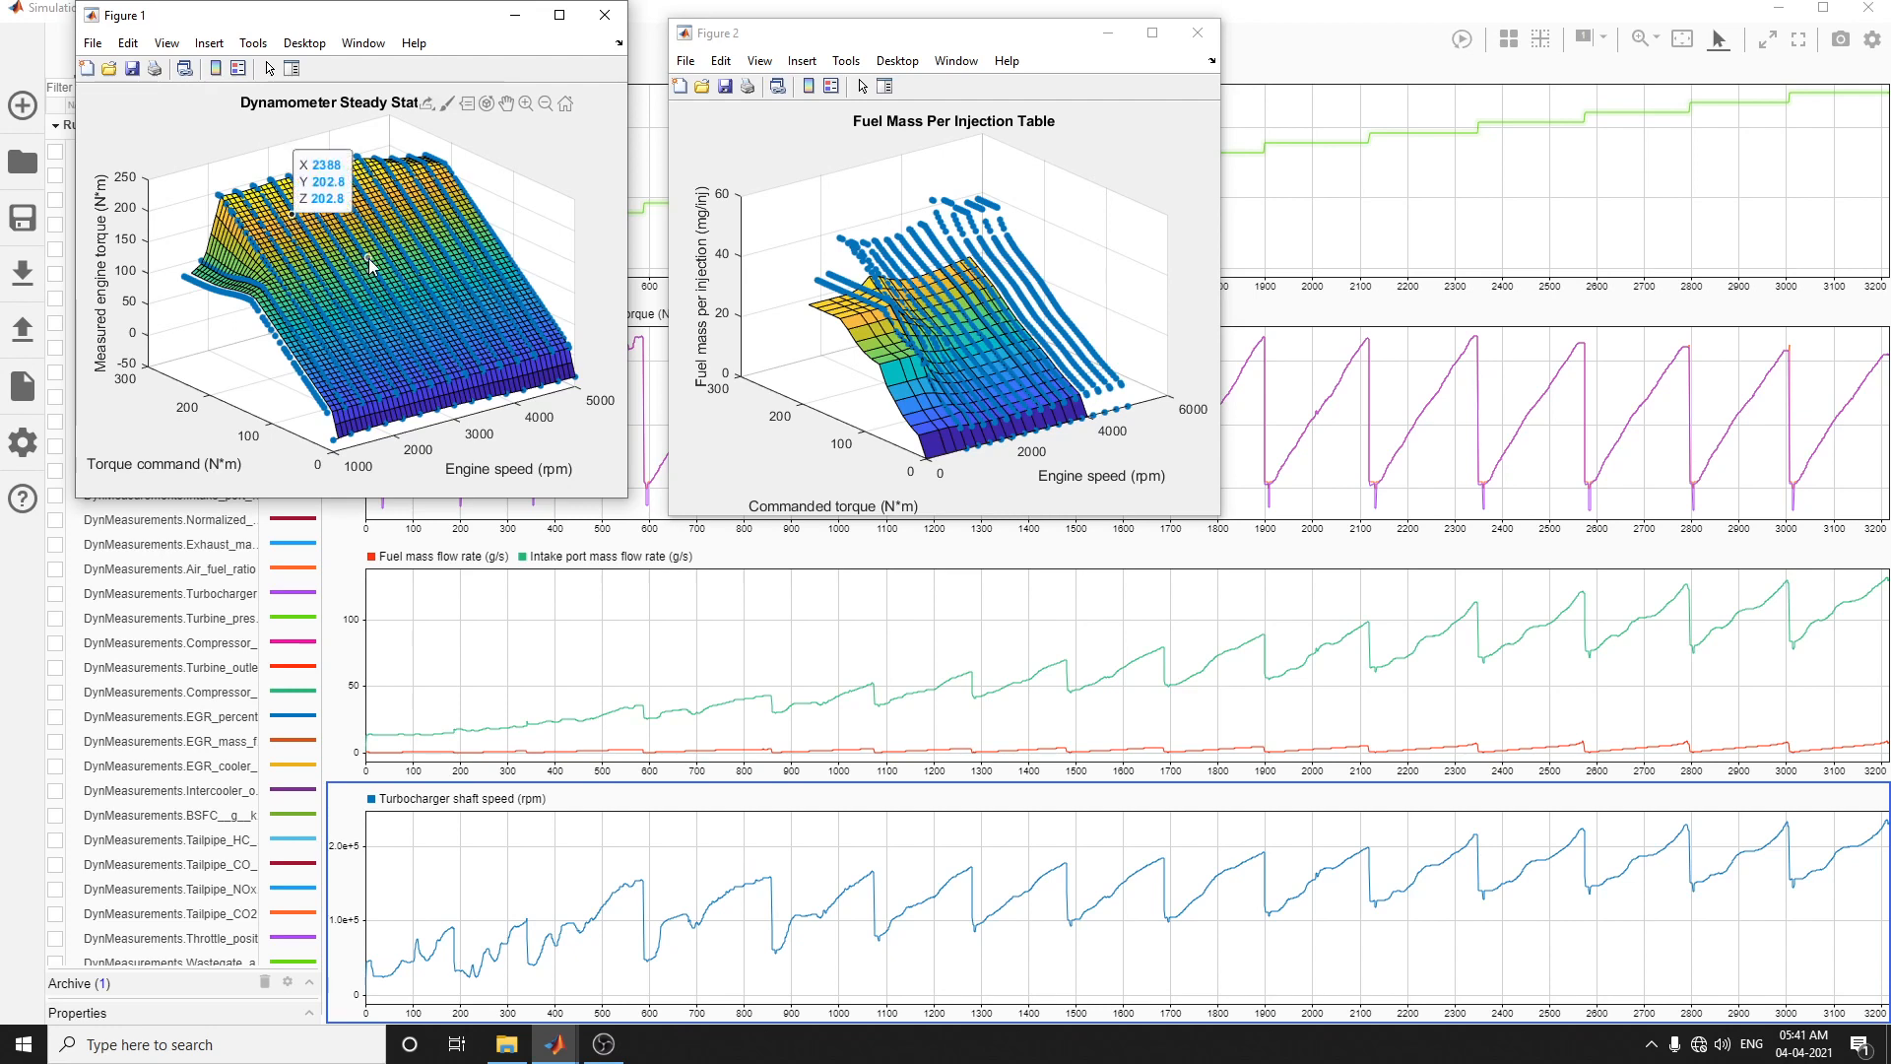
pyautogui.click(443, 325)
pyautogui.moveTo(463, 342)
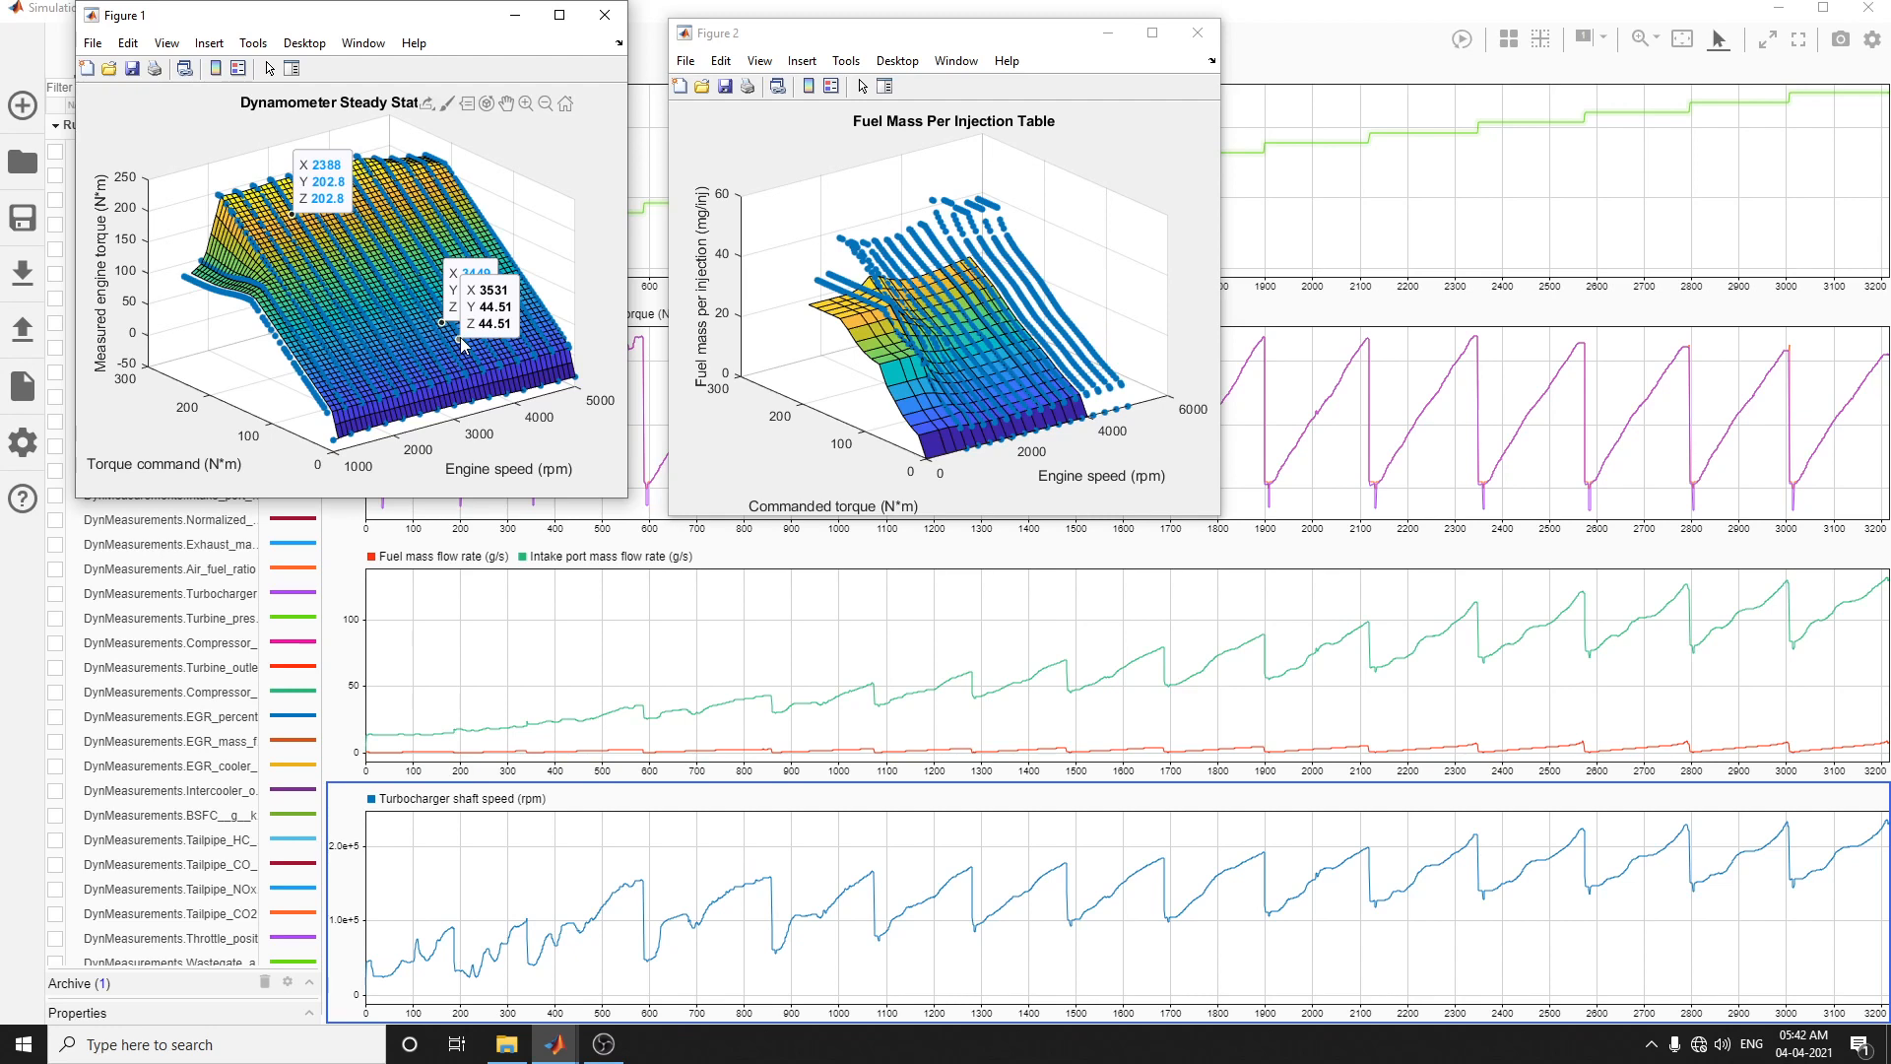
pyautogui.moveTo(564, 1020)
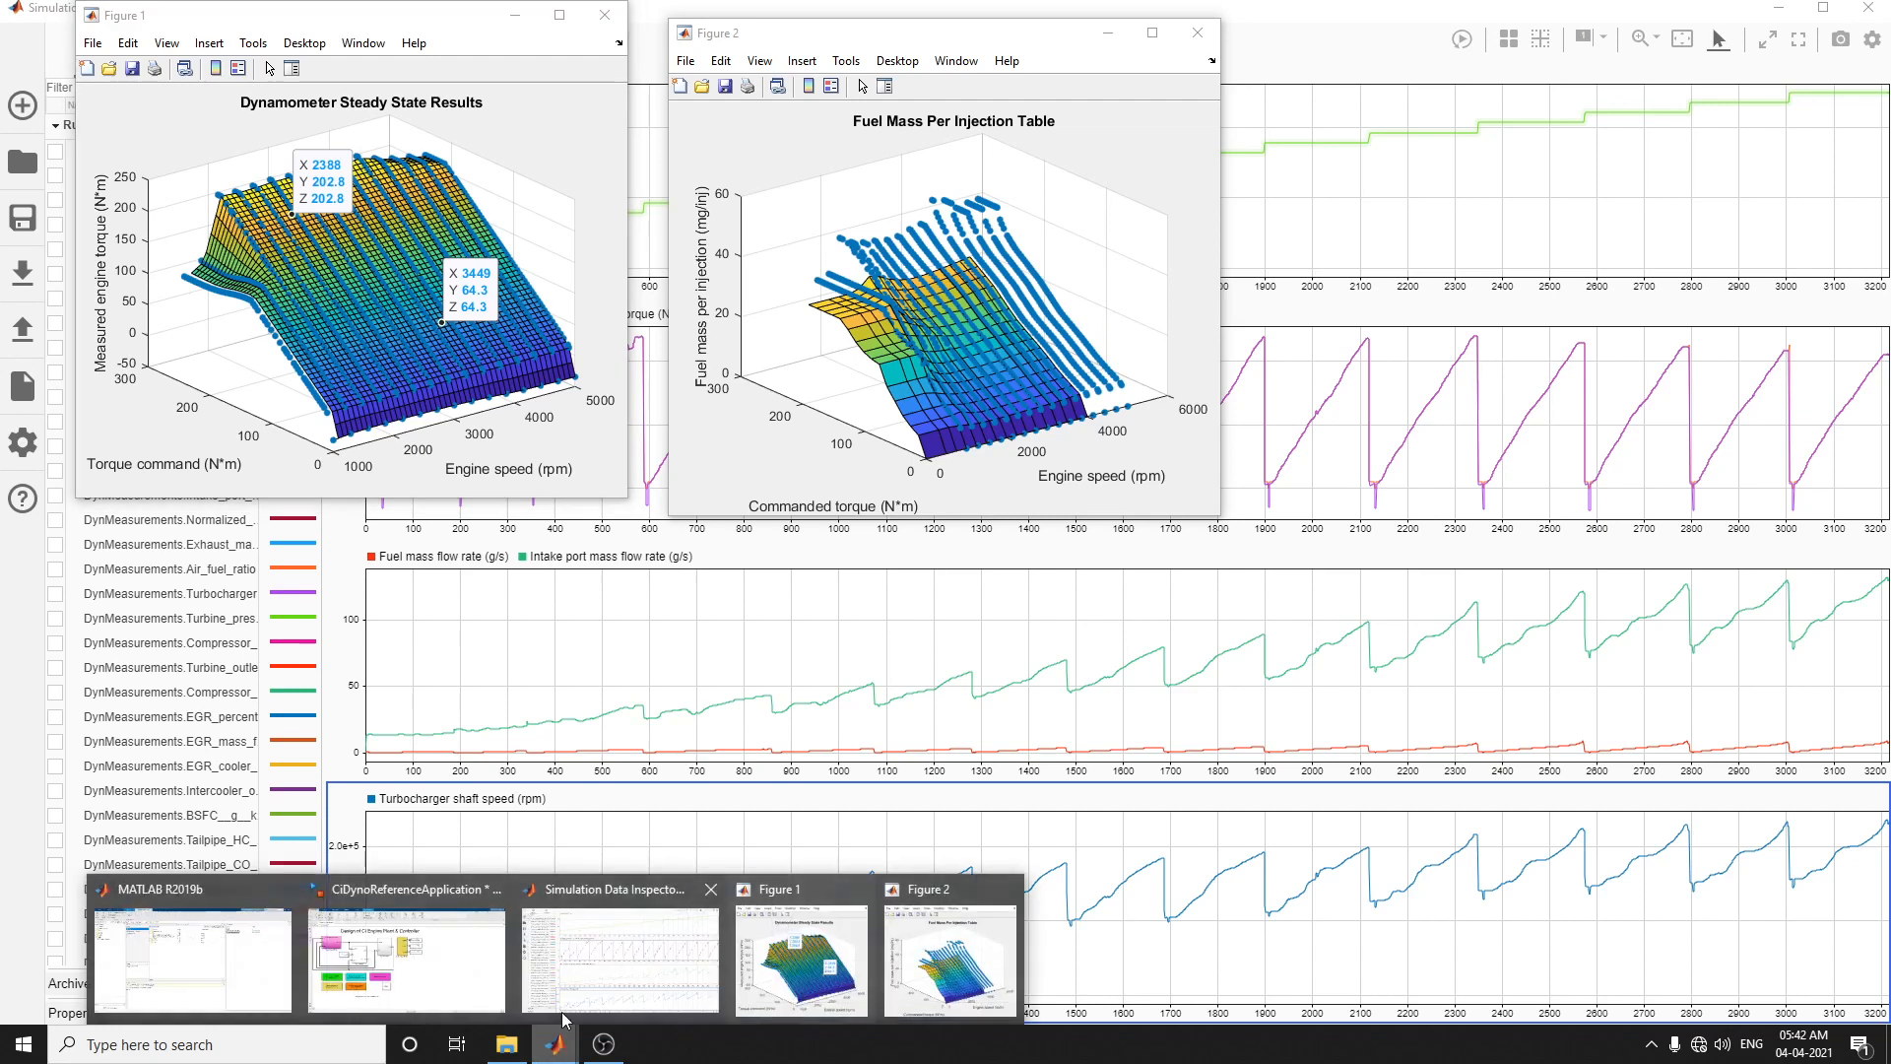
pyautogui.click(407, 960)
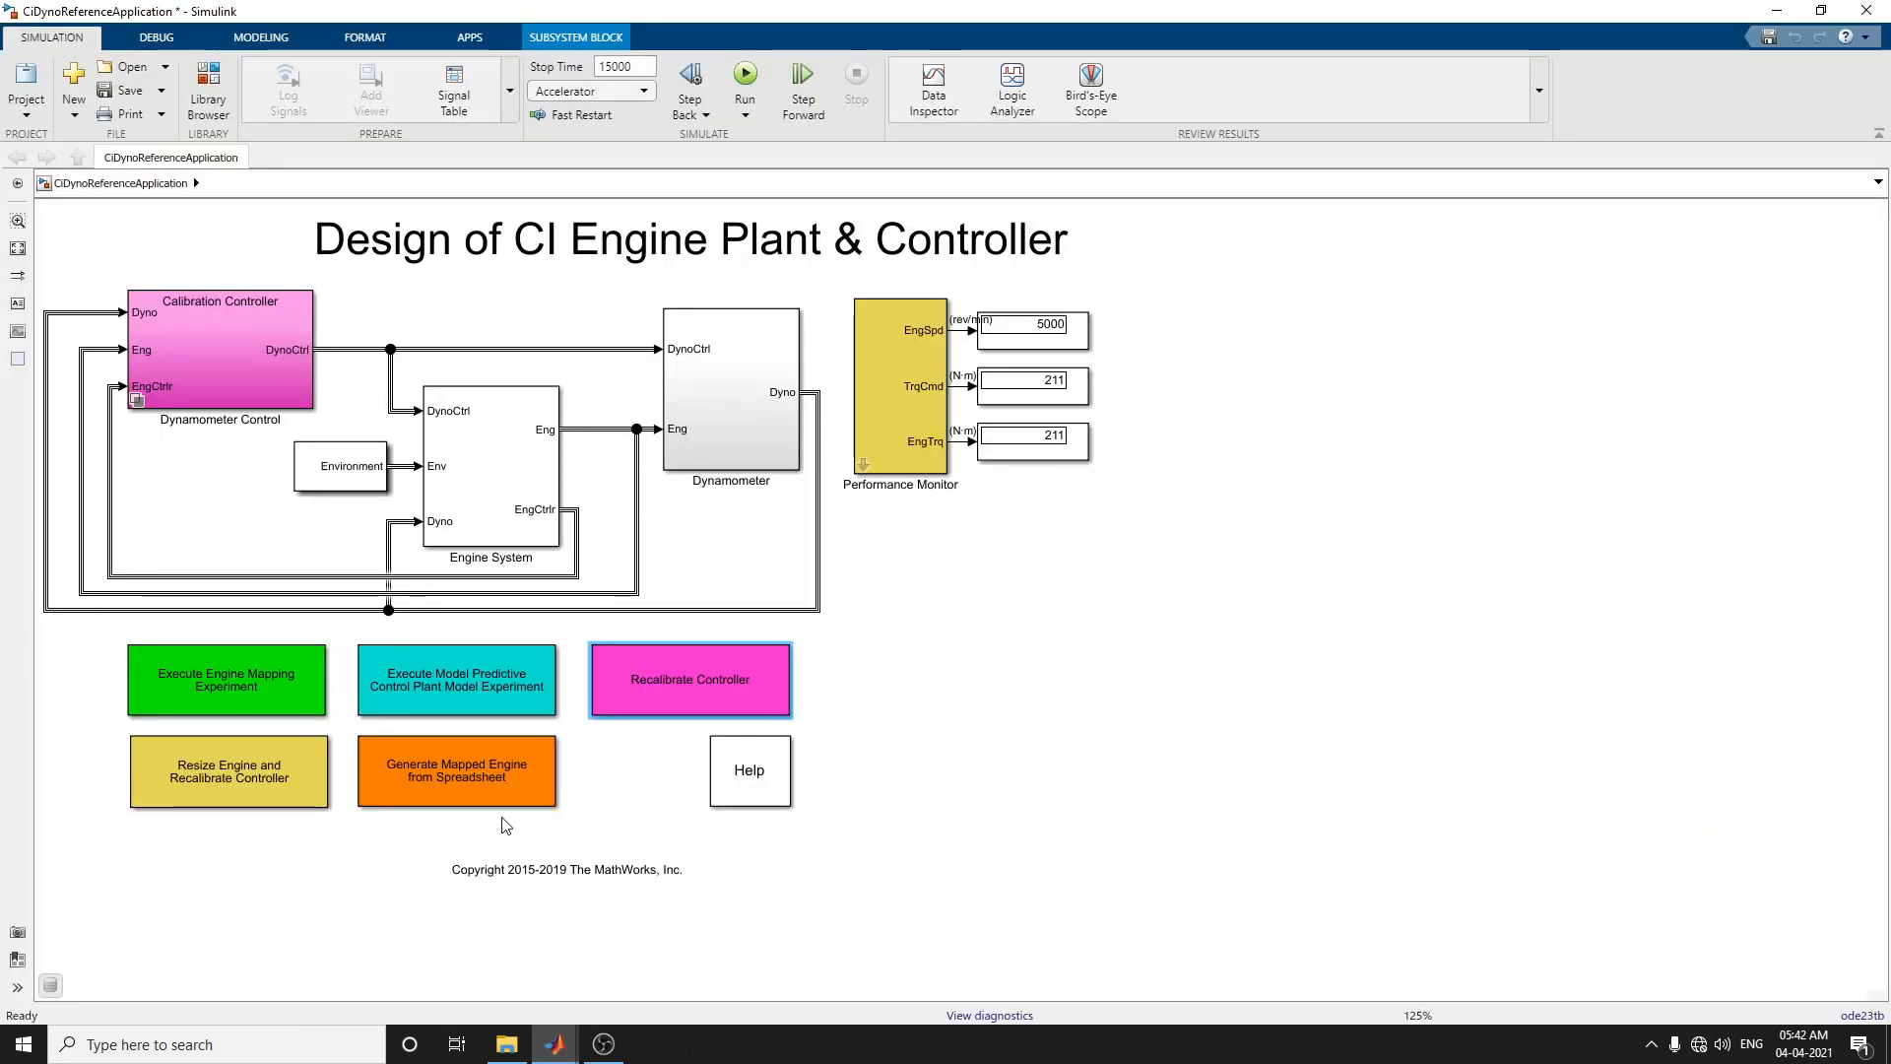